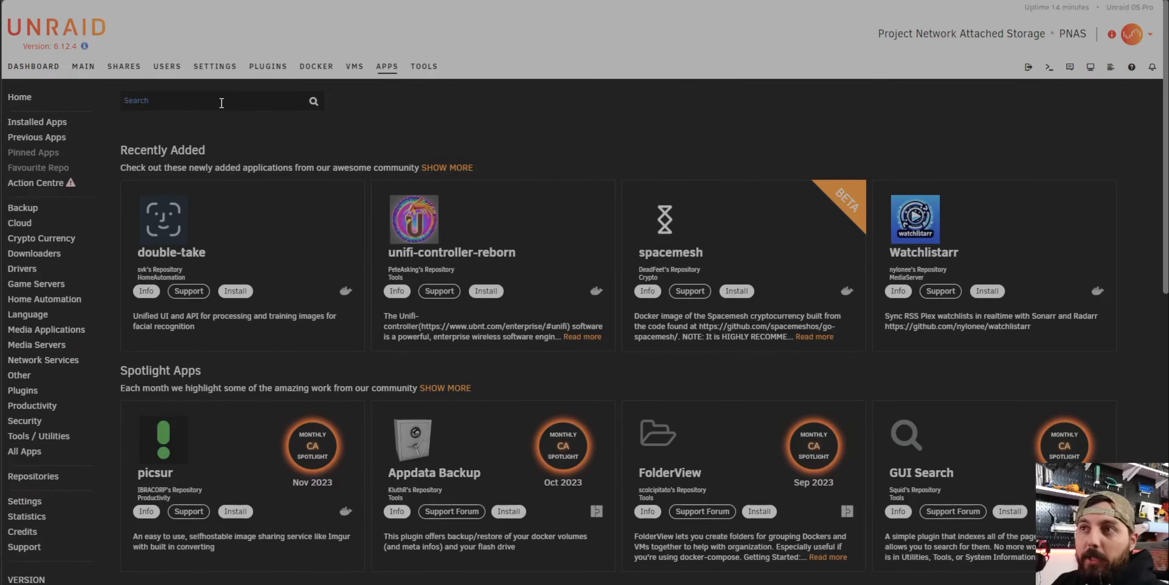
# - Search the community apps for nvidia
pyautogui.click(222, 103)
pyautogui.write('nvi')
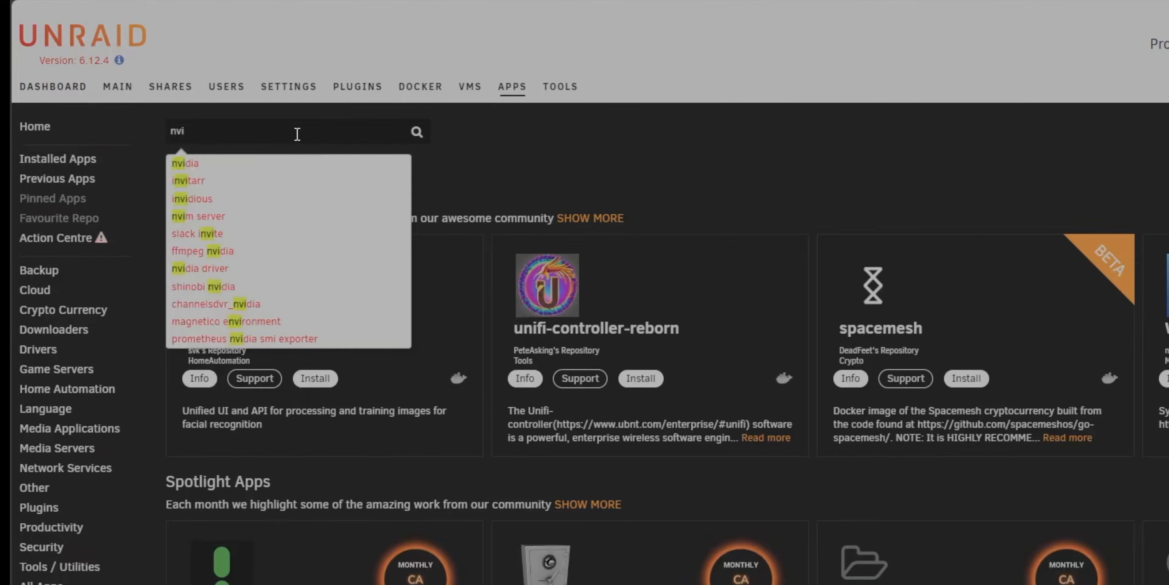
pyautogui.write('dia')
pyautogui.press('Return')
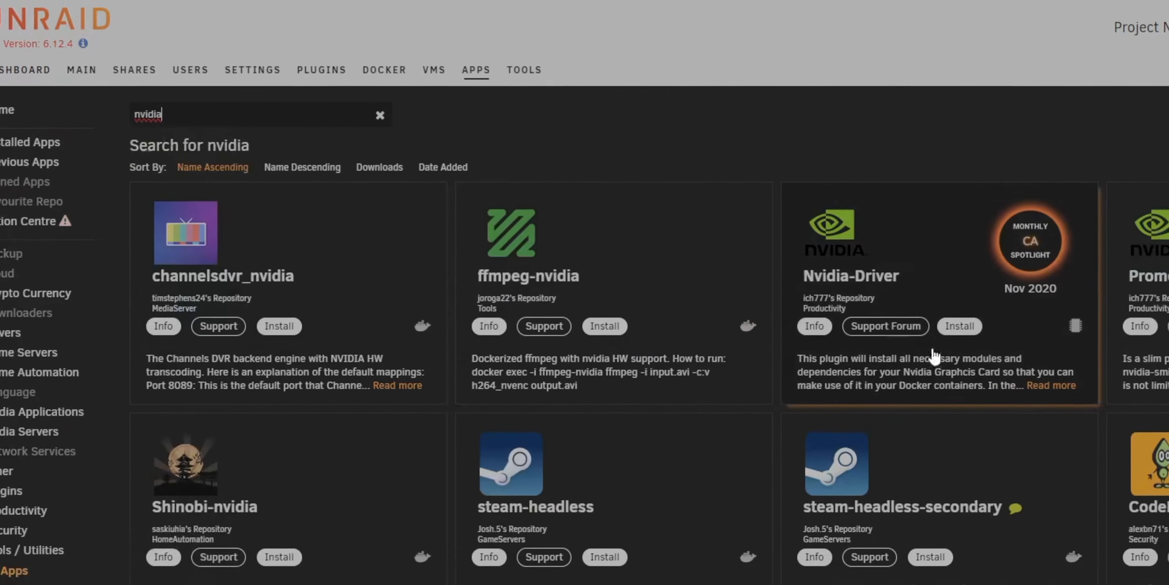
# - Install the Nvidia-Driver plugin, accept its compatible GPU requirement, and close the installer once it is done
pyautogui.click(960, 326)
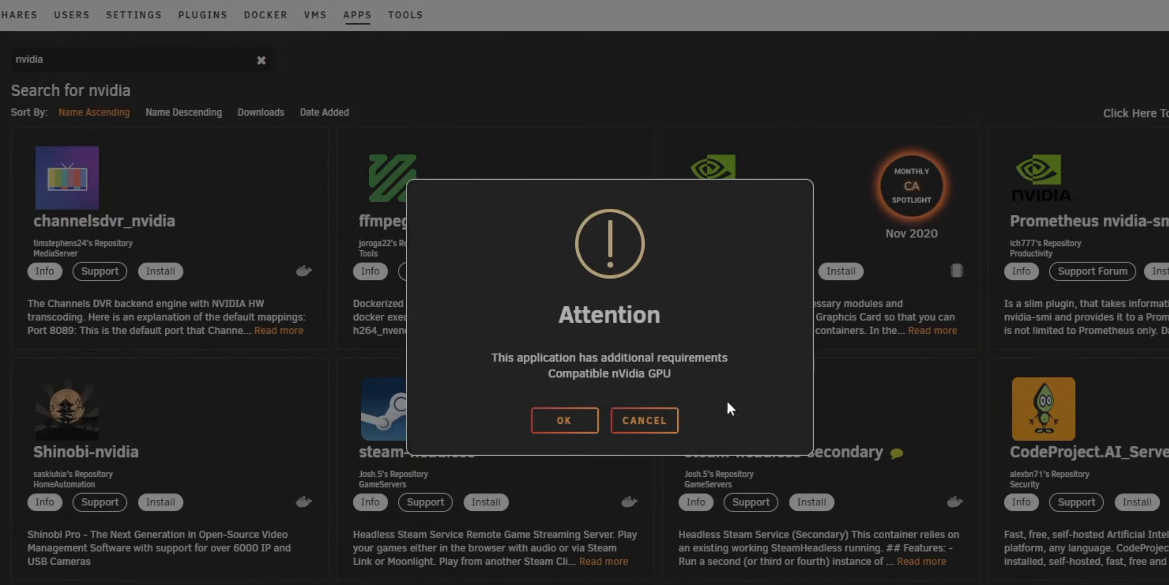
pyautogui.click(574, 426)
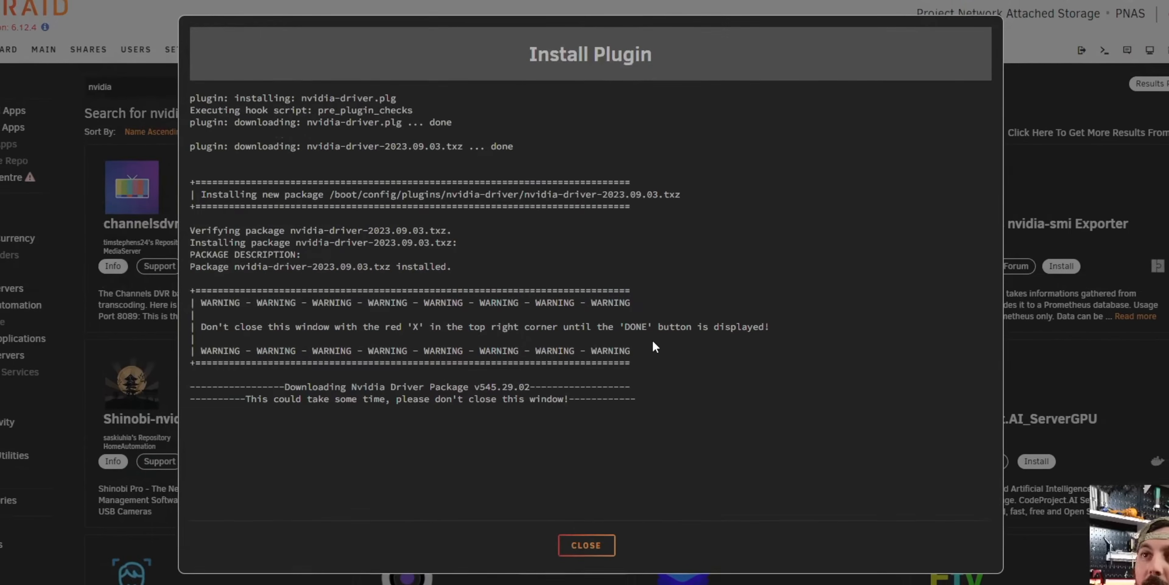
pyautogui.moveTo(279, 398); pyautogui.dragTo(538, 386)
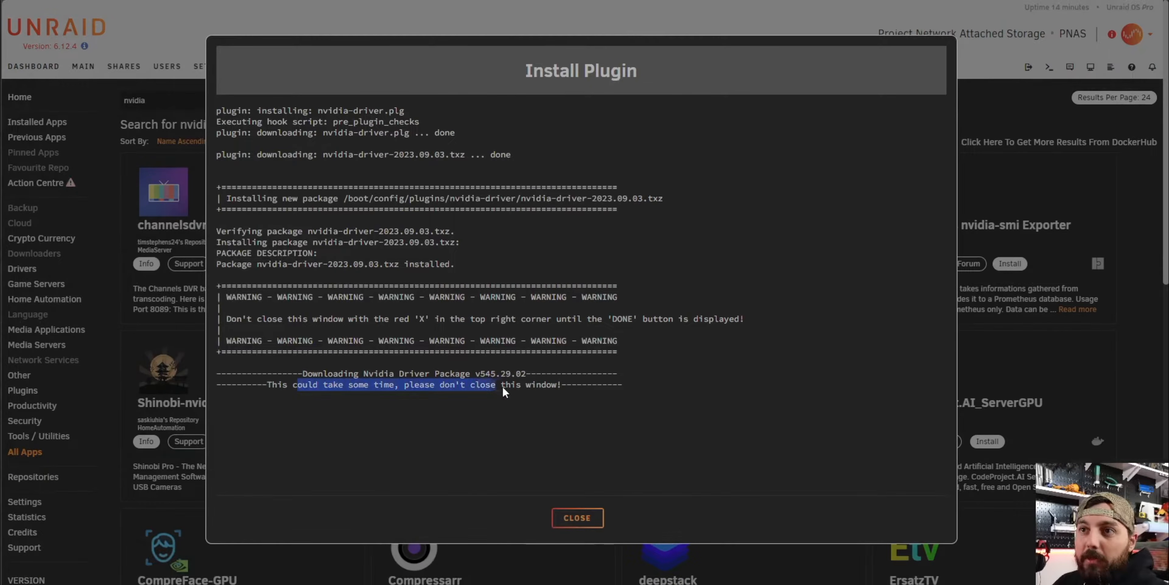
pyautogui.click(671, 375)
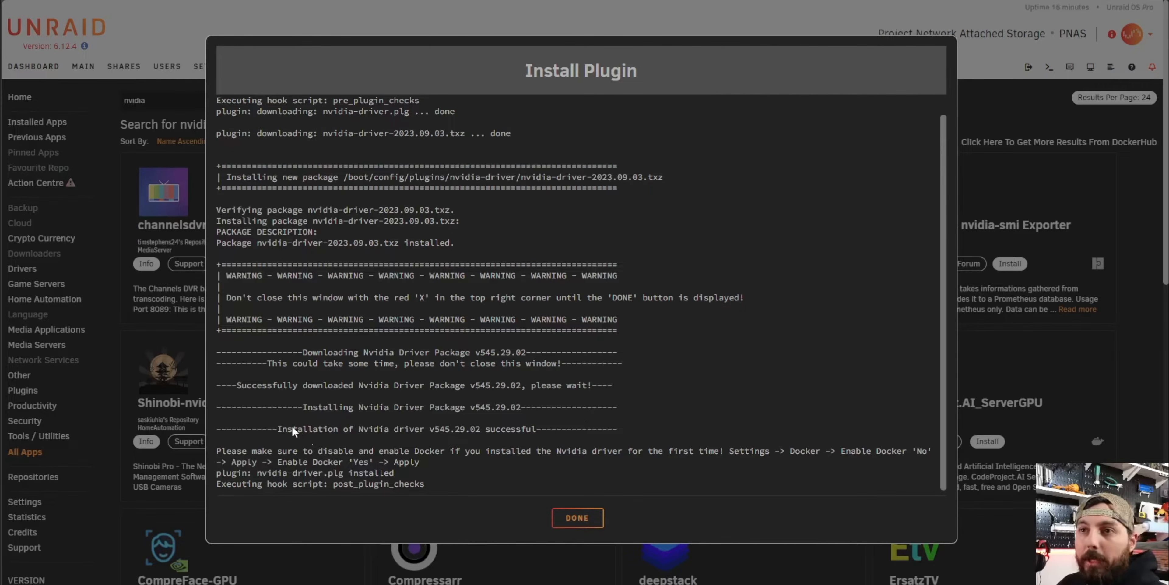
pyautogui.moveTo(288, 428); pyautogui.dragTo(506, 434)
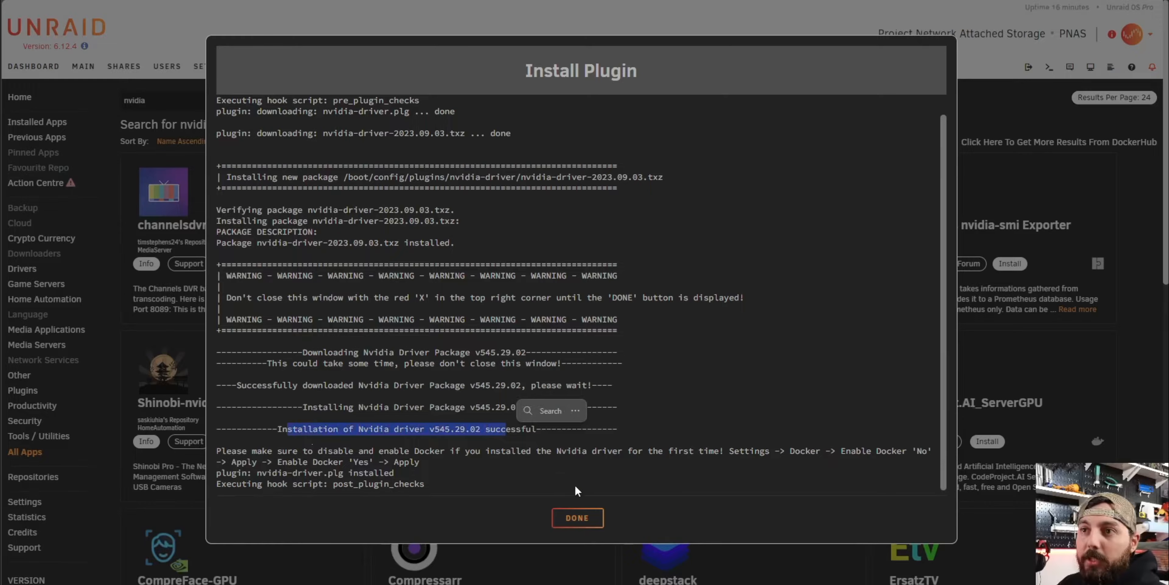
pyautogui.click(580, 518)
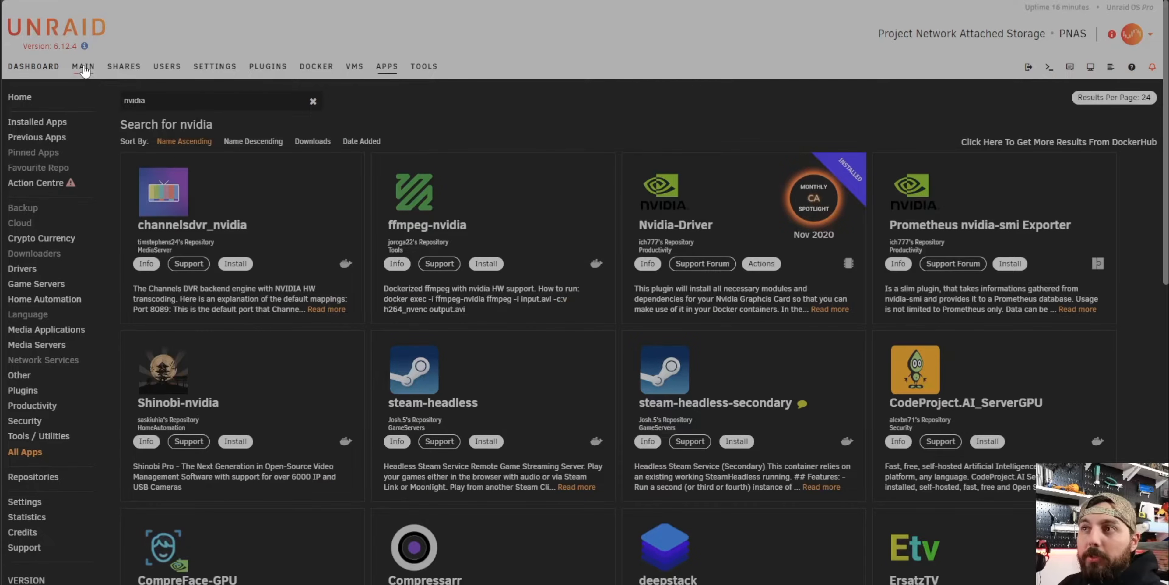
# - Stop the disk array and reboot the server
pyautogui.click(84, 68)
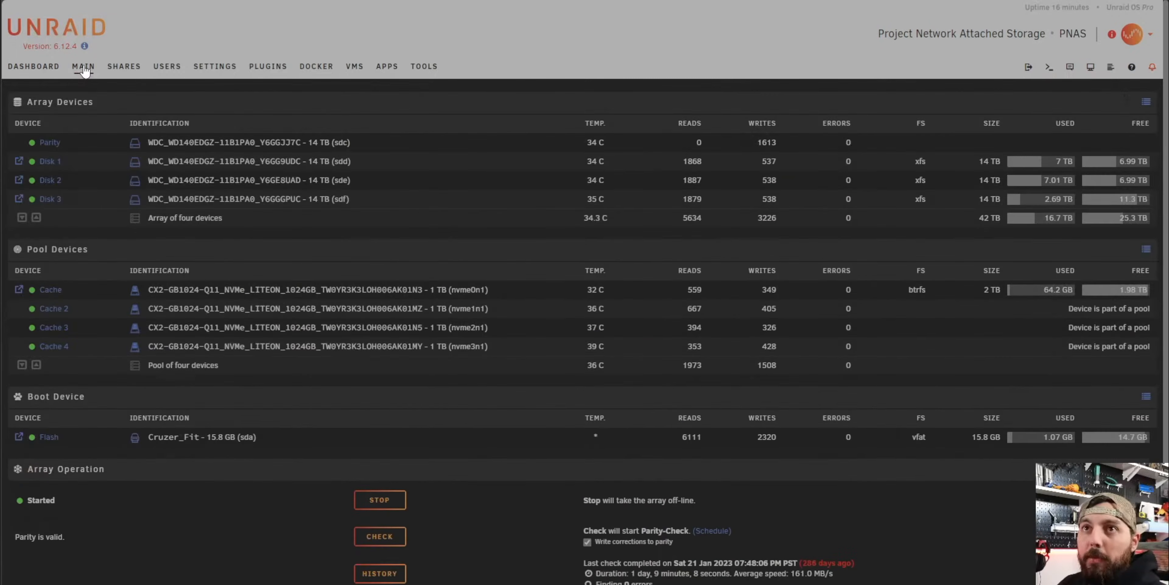
pyautogui.click(382, 500)
pyautogui.click(550, 373)
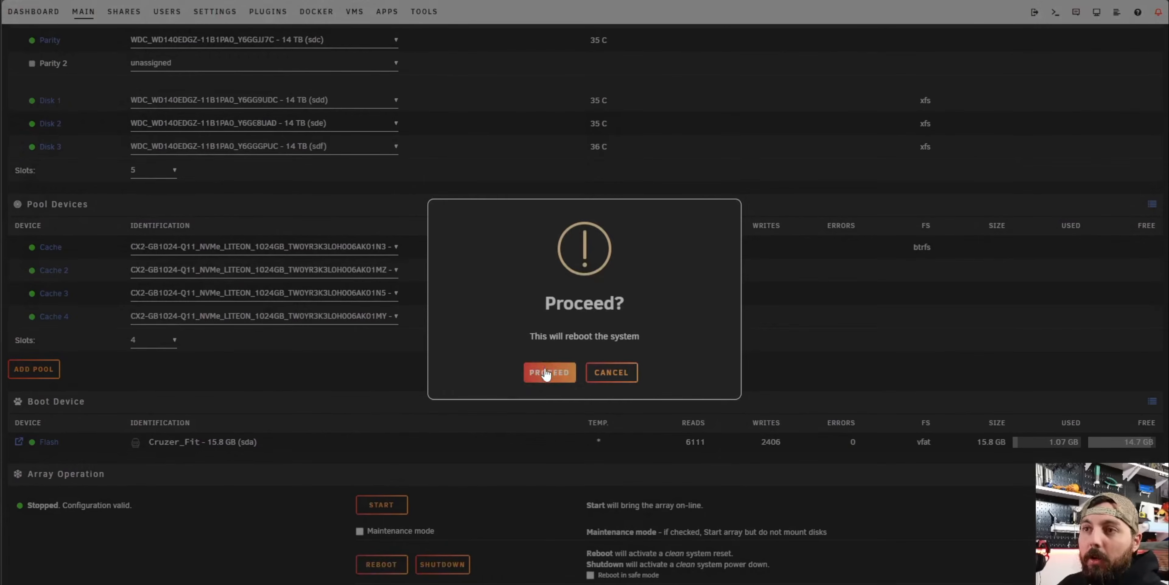
pyautogui.click(545, 375)
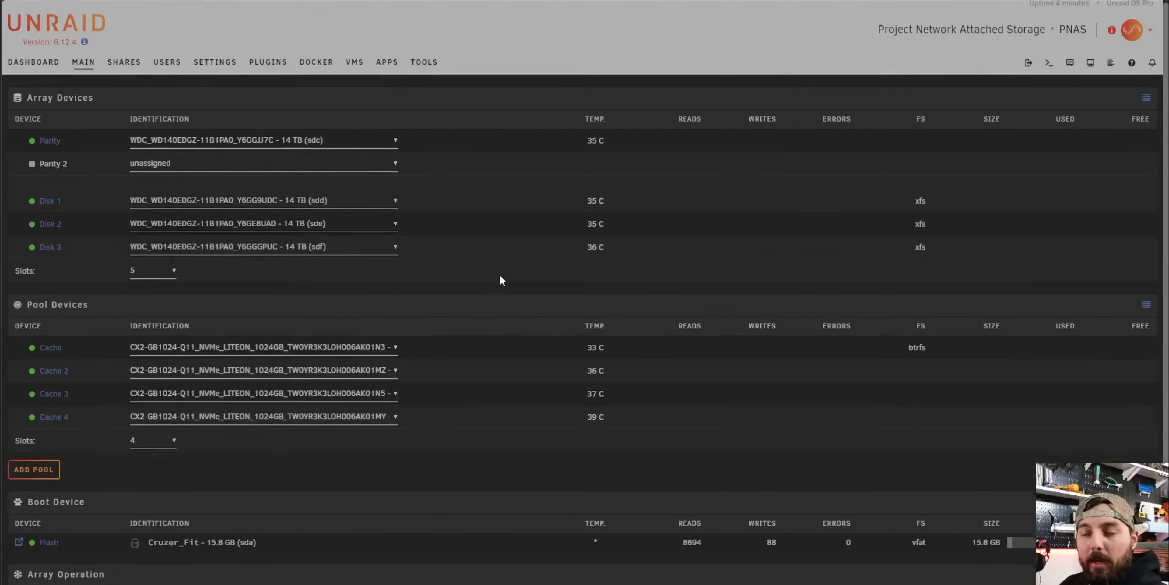
# - Start the disk array on the rebooted server
pyautogui.scroll(-2, 498, 277)
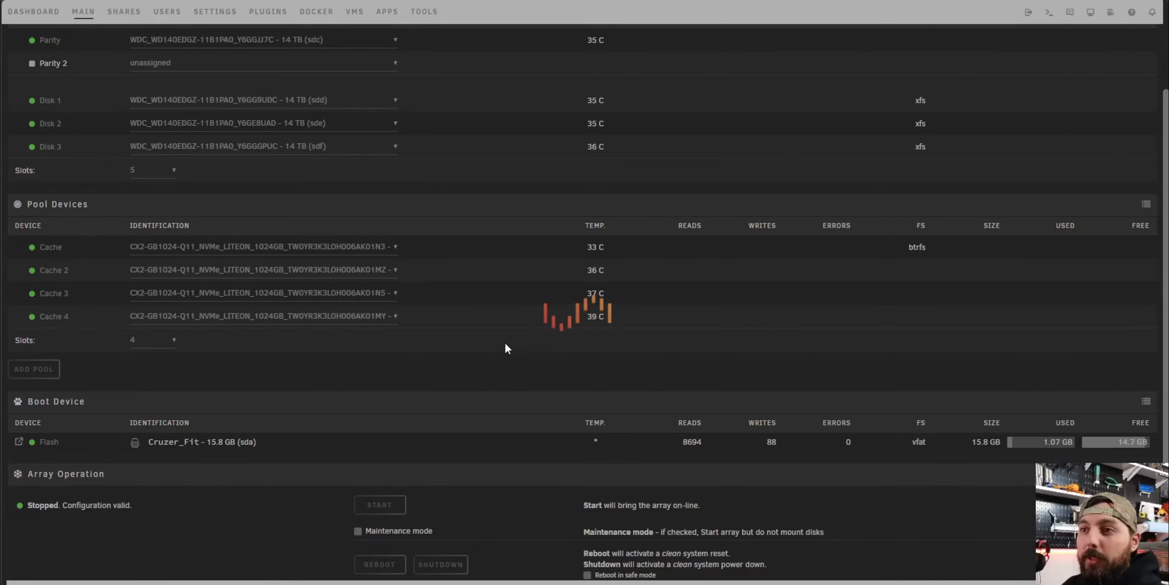
pyautogui.scroll(3, 505, 343)
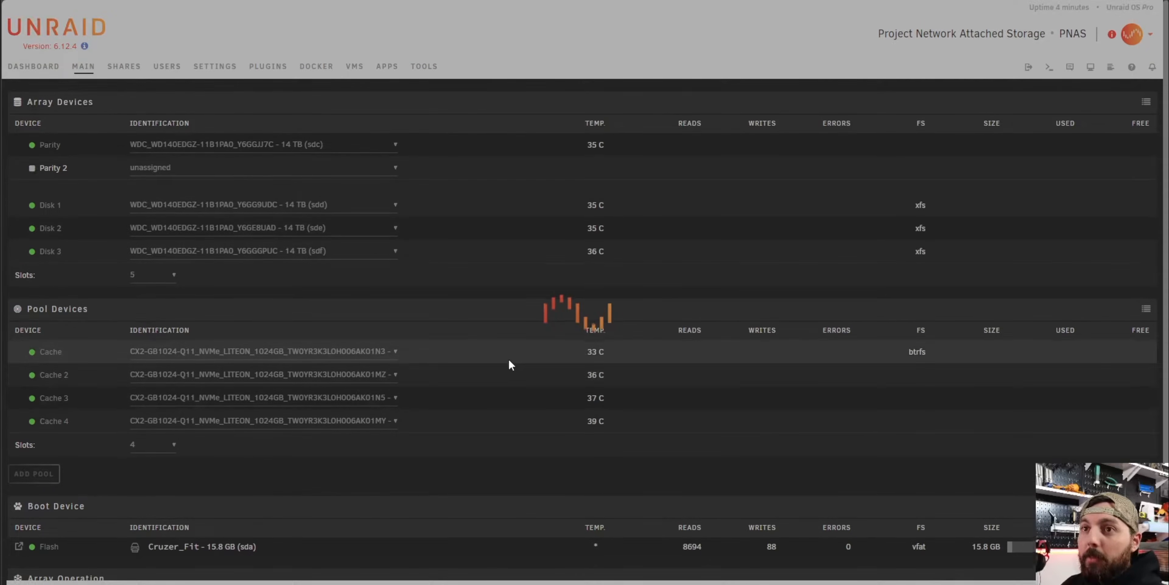
pyautogui.scroll(-3, 508, 361)
pyautogui.scroll(1, 507, 359)
pyautogui.scroll(-1, 505, 365)
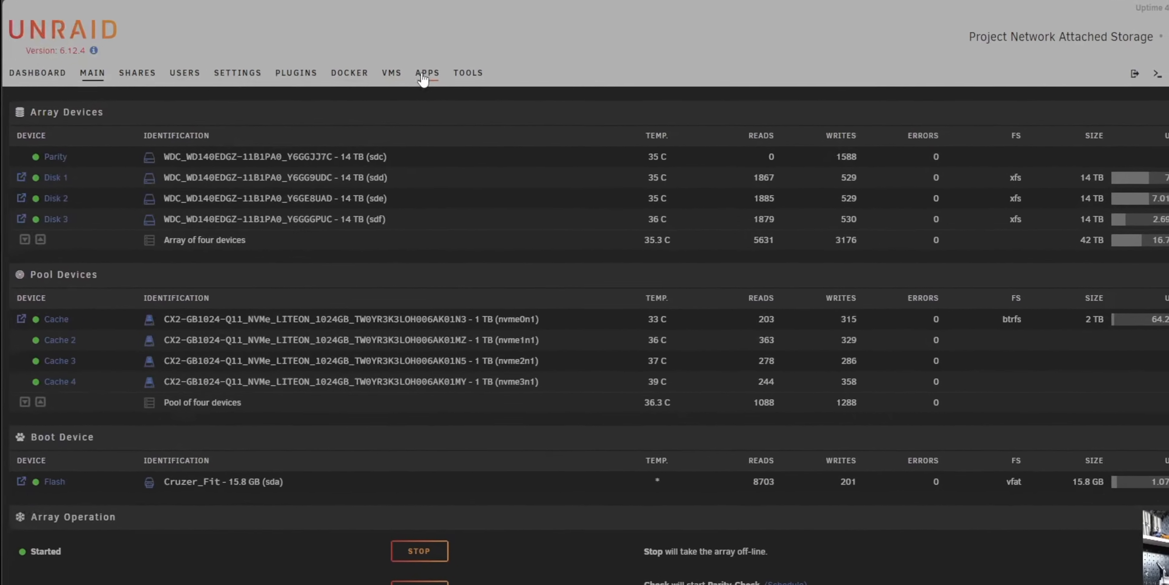
# - Open the Nvidia Driver plugin's settings and copy the GPU ID of the installed Quadro P4000
pyautogui.click(296, 76)
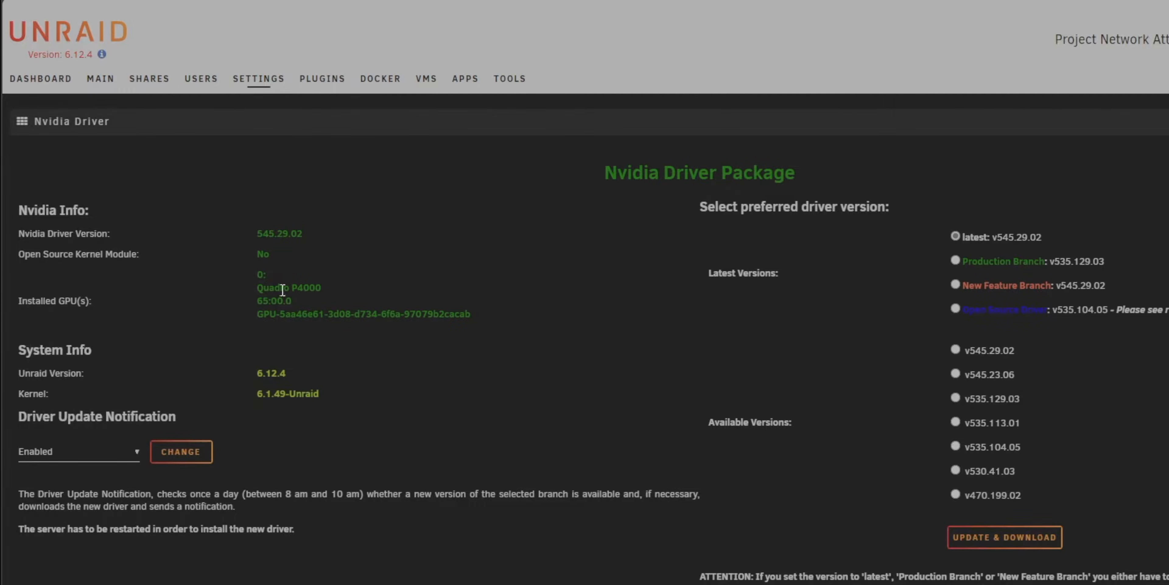
pyautogui.moveTo(254, 287); pyautogui.dragTo(321, 288)
pyautogui.click(360, 290)
pyautogui.moveTo(256, 314); pyautogui.dragTo(477, 317)
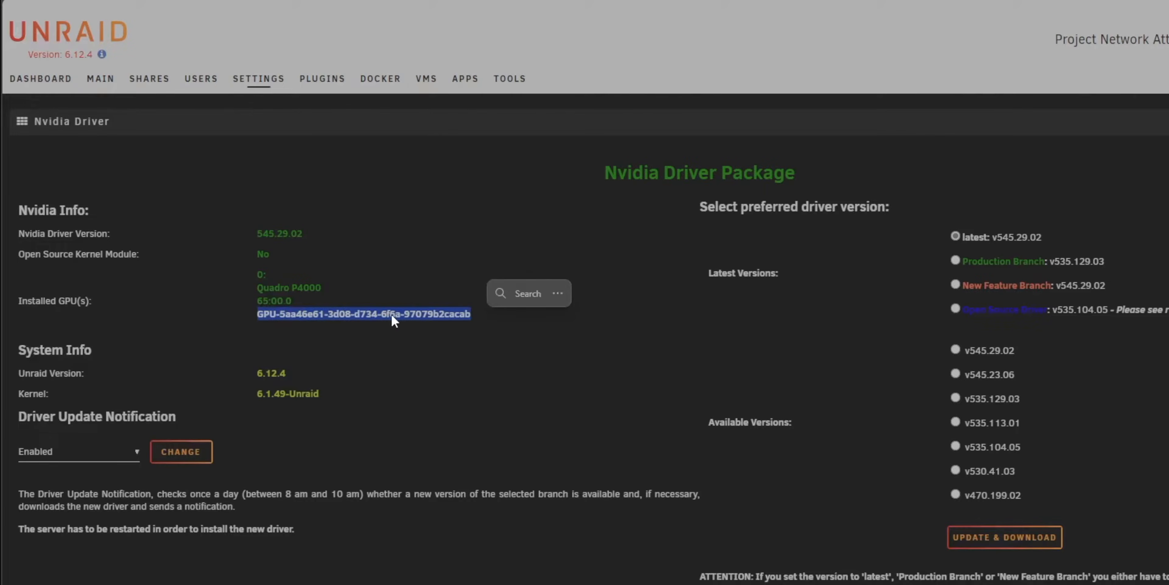
pyautogui.hotkey('ctrl', 'c')
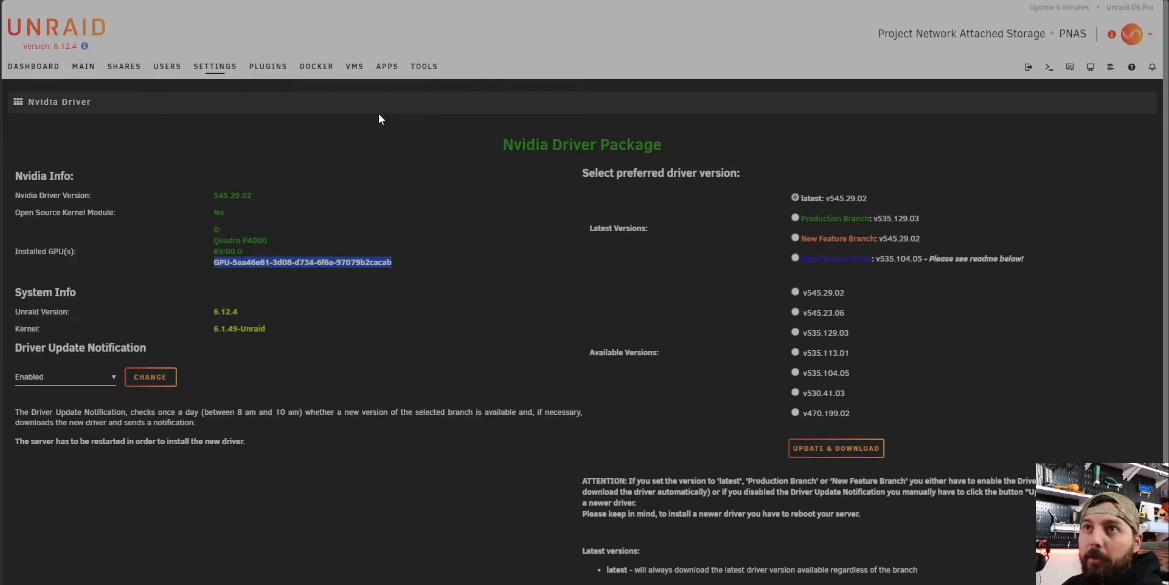
# - Open the Apps page in a separate browser tab and switch to it, keeping the Nvidia Driver page open
pyautogui.rightClick(384, 68)
pyautogui.click(421, 82)
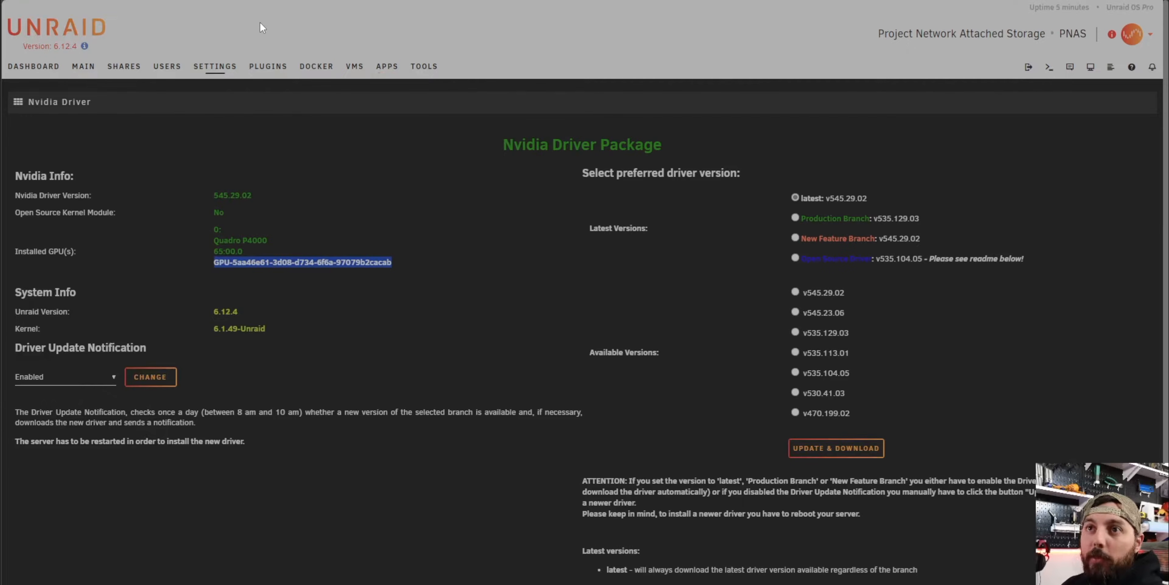
pyautogui.hotkey('ctrl', 'Tab')
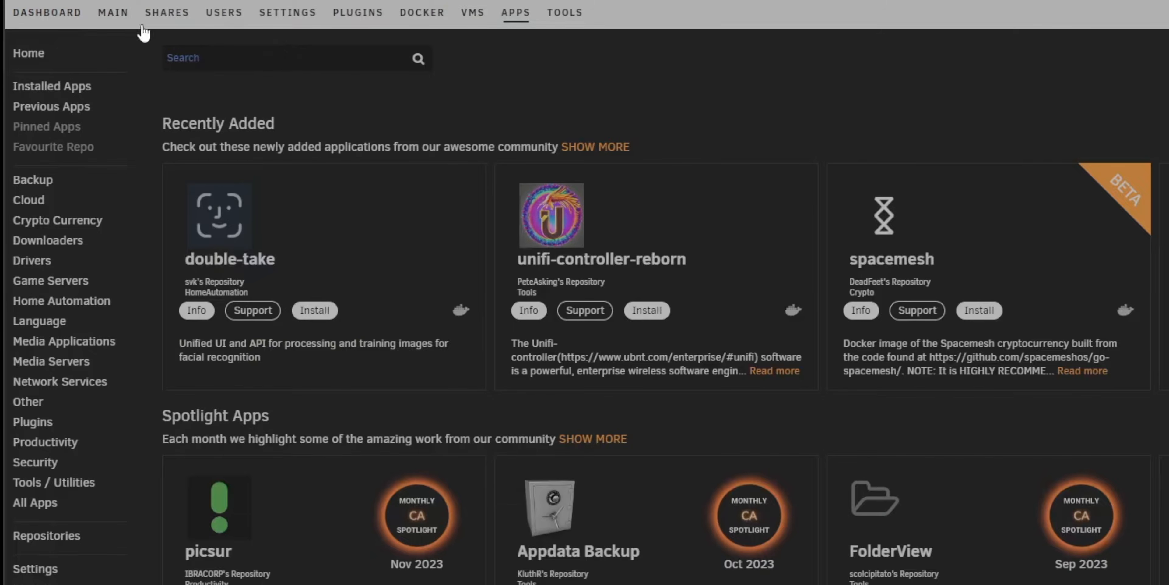
# - Begin a new user share named obs with Cache as its primary storage
pyautogui.click(168, 16)
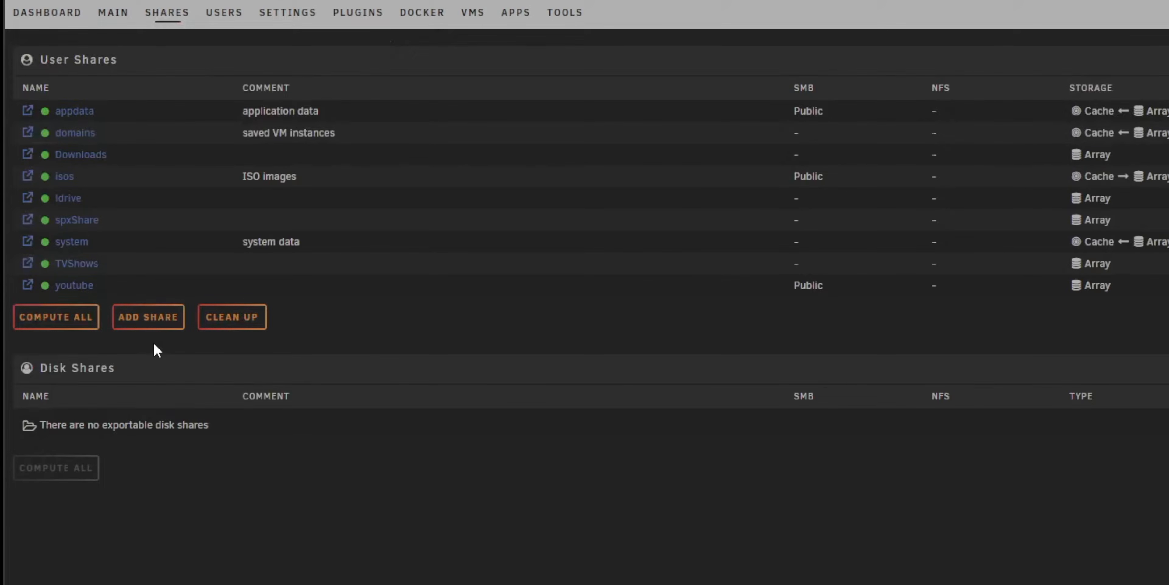
pyautogui.click(144, 323)
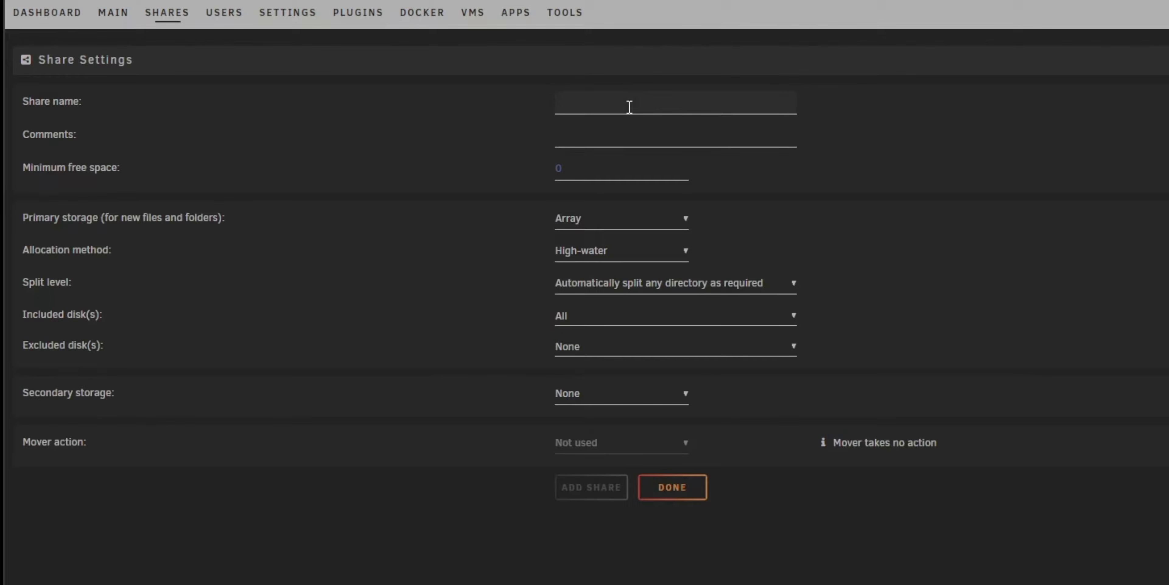
pyautogui.write('obs')
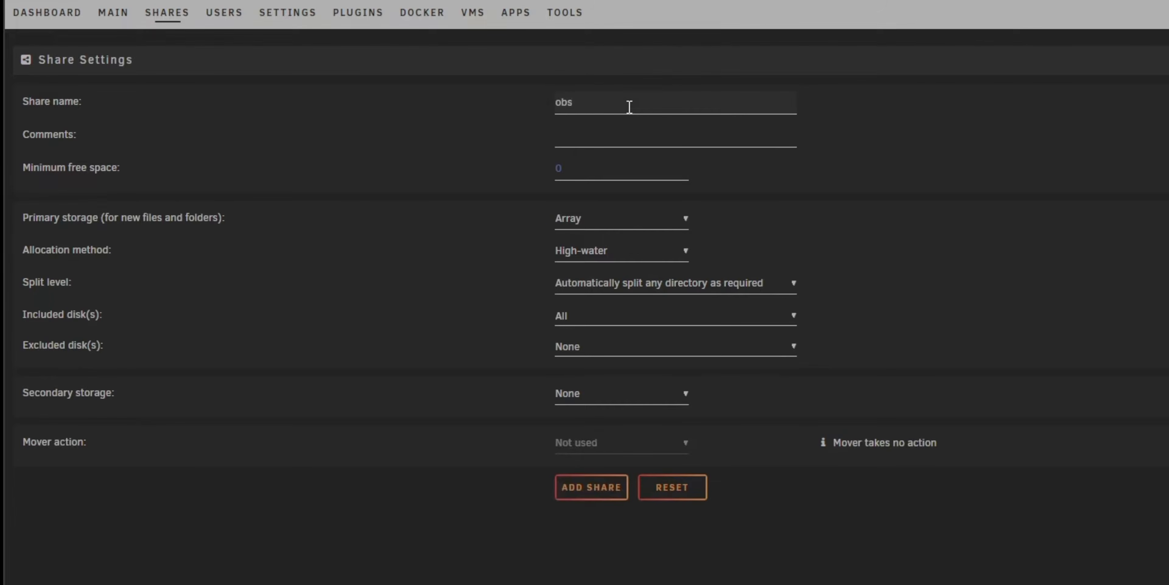
pyautogui.click(642, 225)
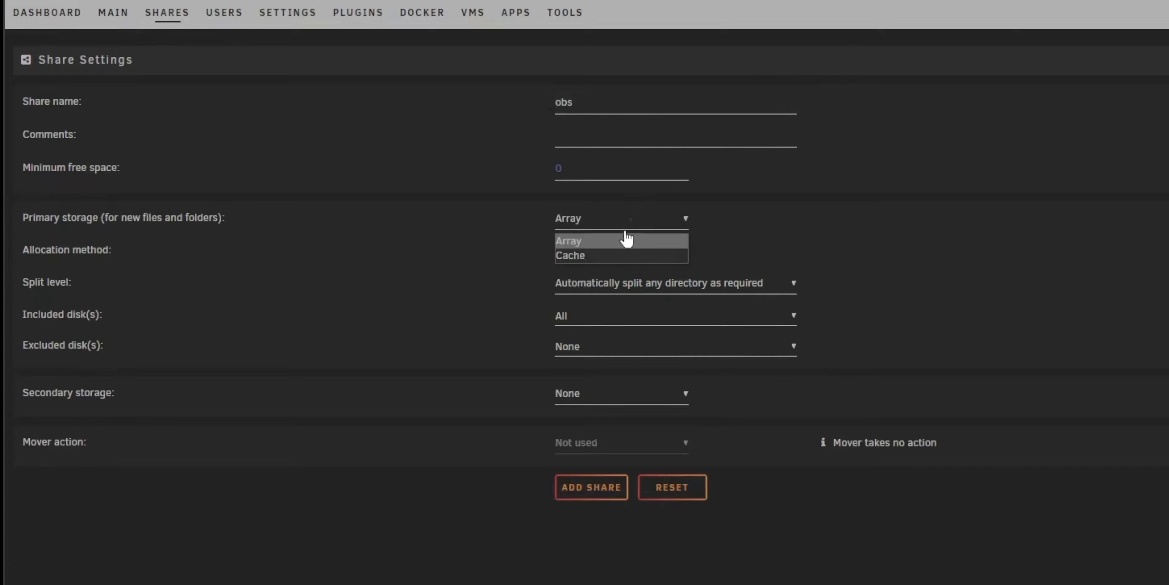
pyautogui.click(596, 255)
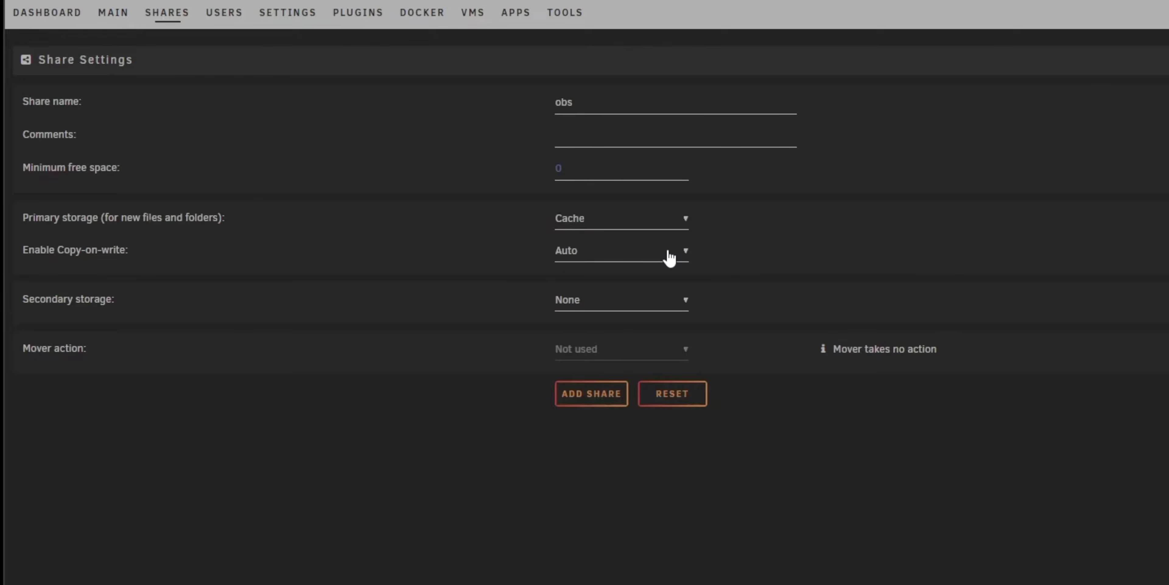
# - Set the obs share's secondary storage to Array, add the share, and return to the share list
pyautogui.click(685, 300)
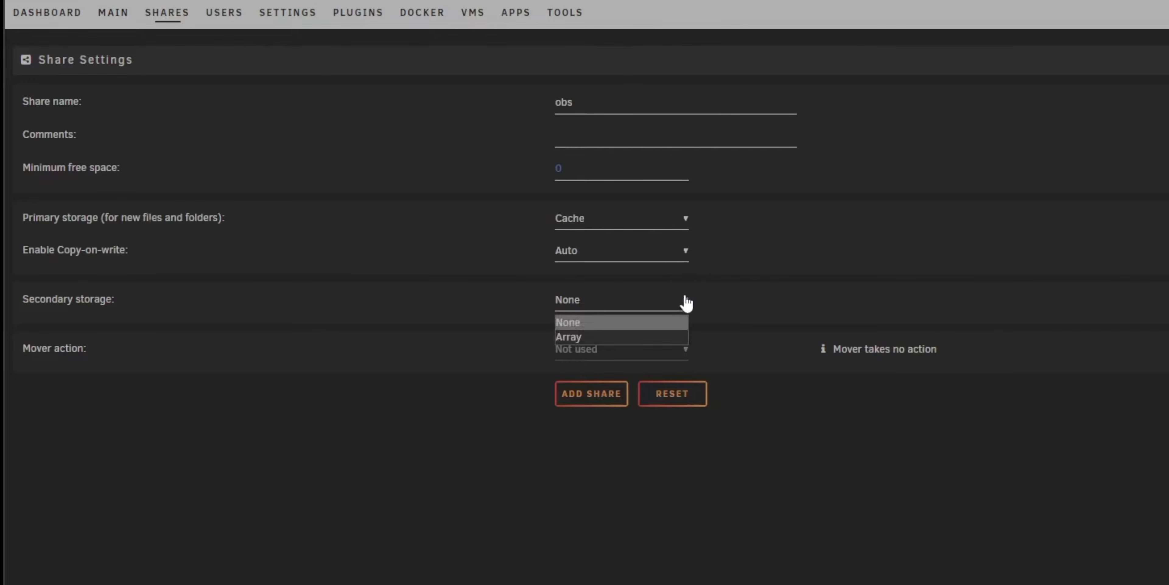
pyautogui.click(625, 337)
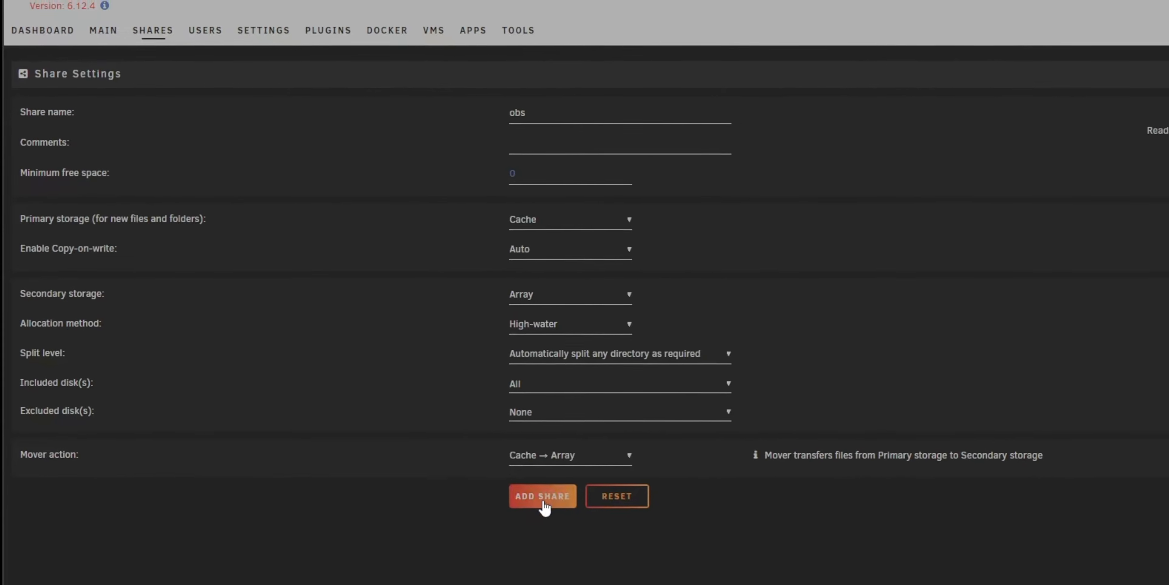
pyautogui.click(543, 499)
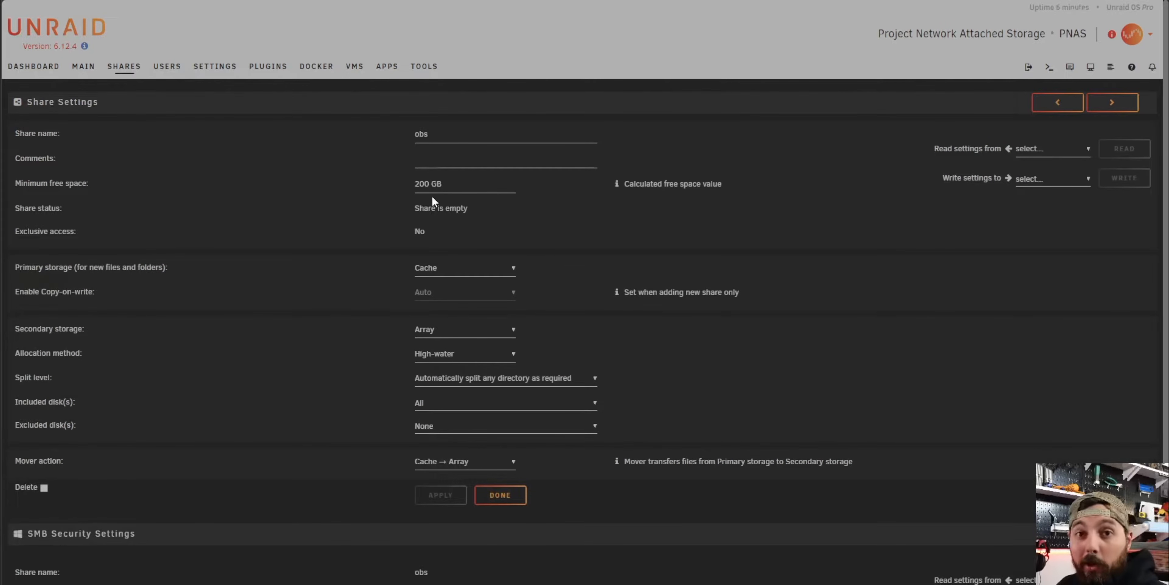
pyautogui.scroll(-2, 276, 361)
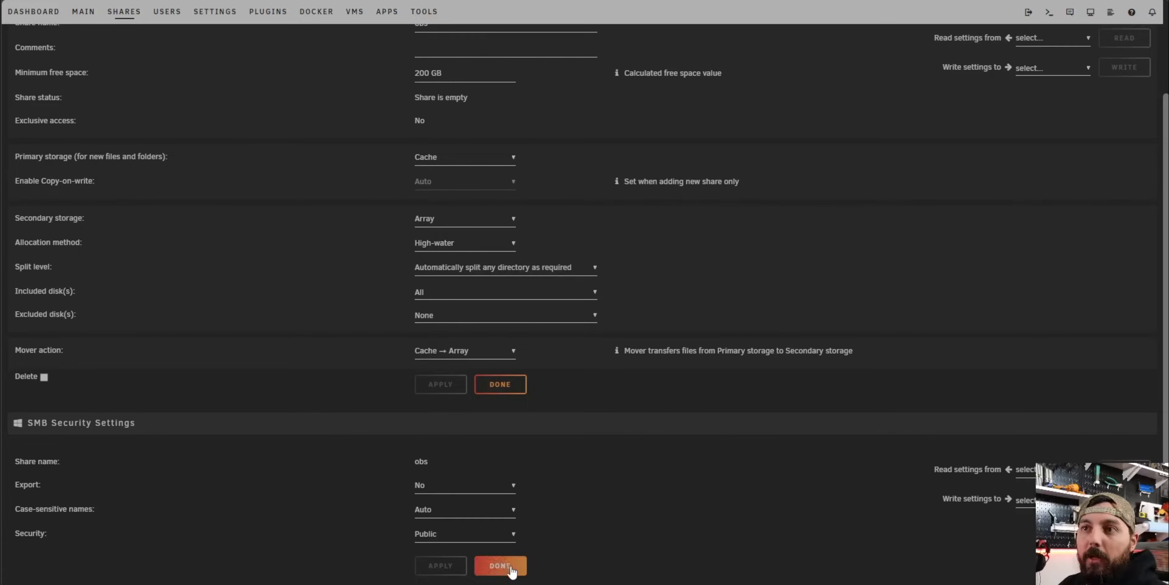
pyautogui.click(500, 566)
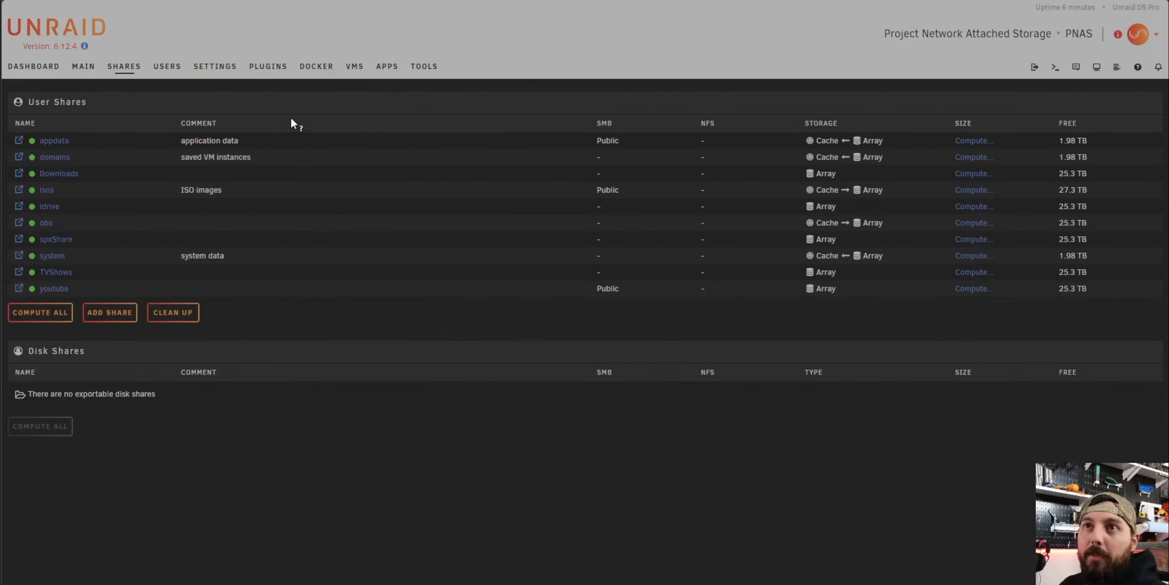
# - Search the community apps for obs-ndi
pyautogui.click(385, 69)
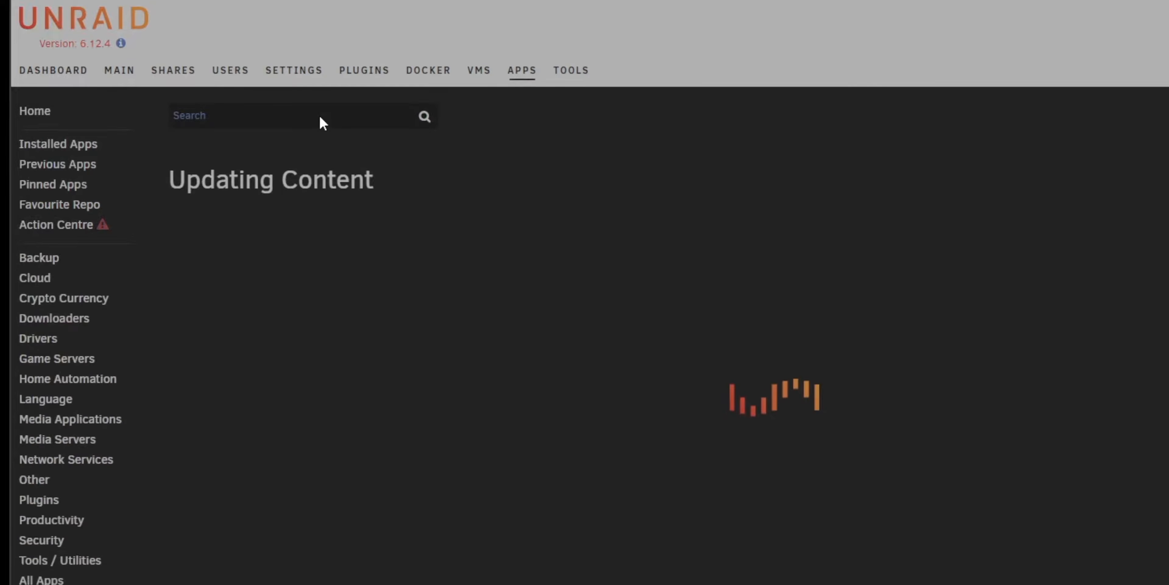
pyautogui.write('obs')
pyautogui.write('-n')
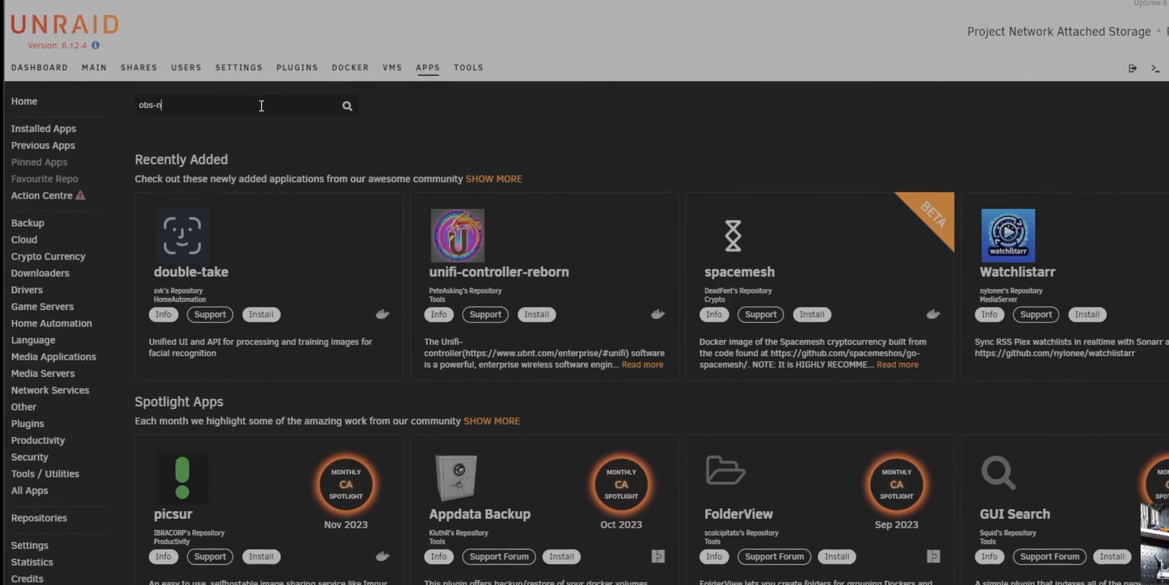
pyautogui.write('di')
pyautogui.press('Return')
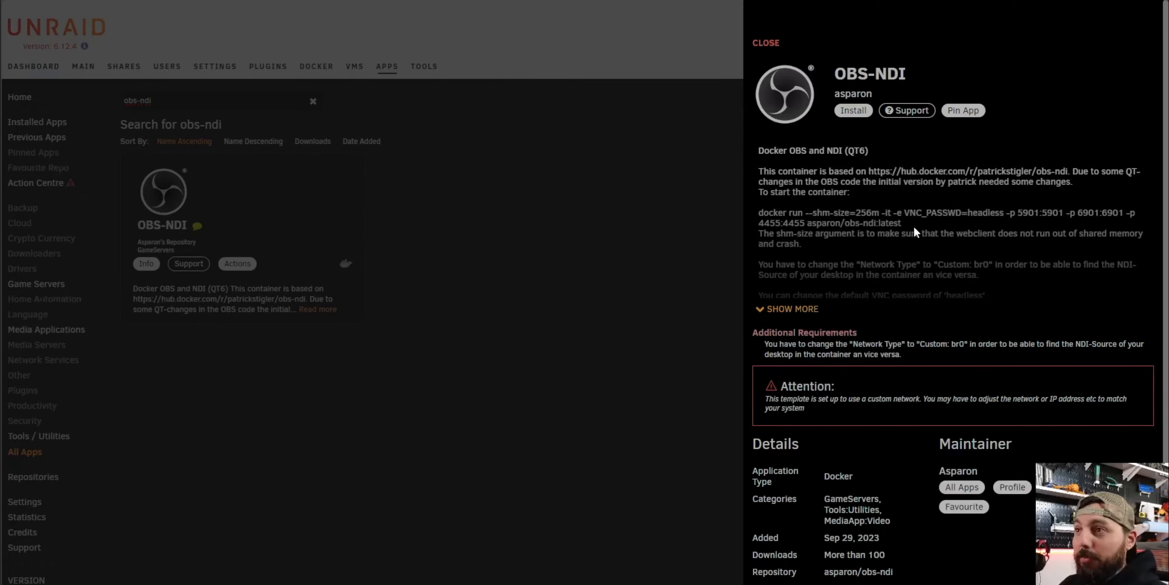
# - Expand the OBS-NDI app's description and examine its Nvidia GPU parameters and default VNC password note
pyautogui.click(797, 310)
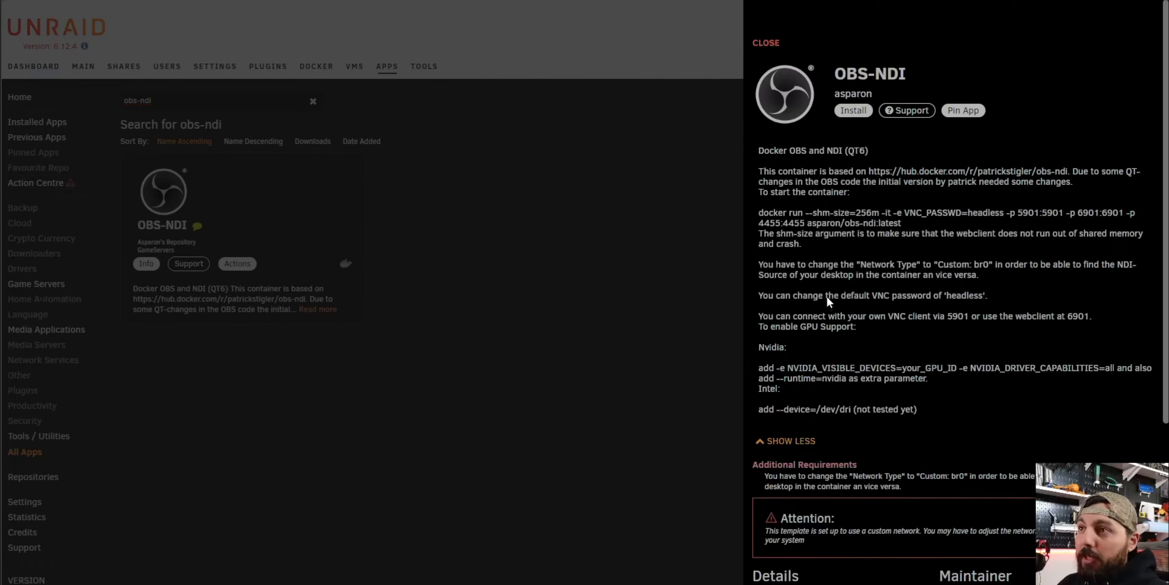
pyautogui.moveTo(761, 370); pyautogui.dragTo(947, 386)
pyautogui.click(947, 385)
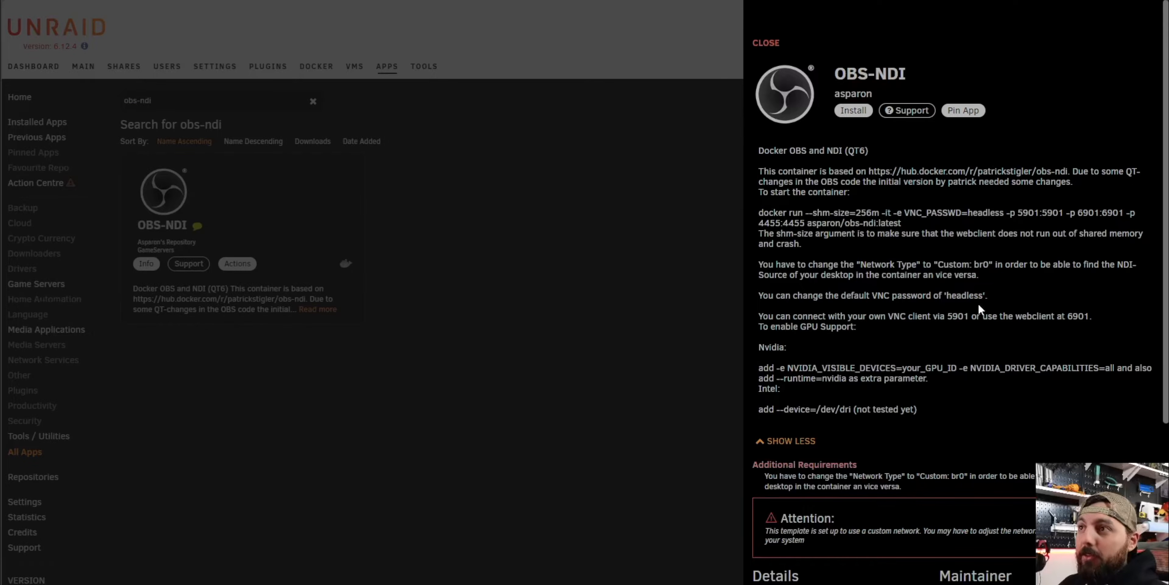
pyautogui.moveTo(989, 300); pyautogui.dragTo(942, 300)
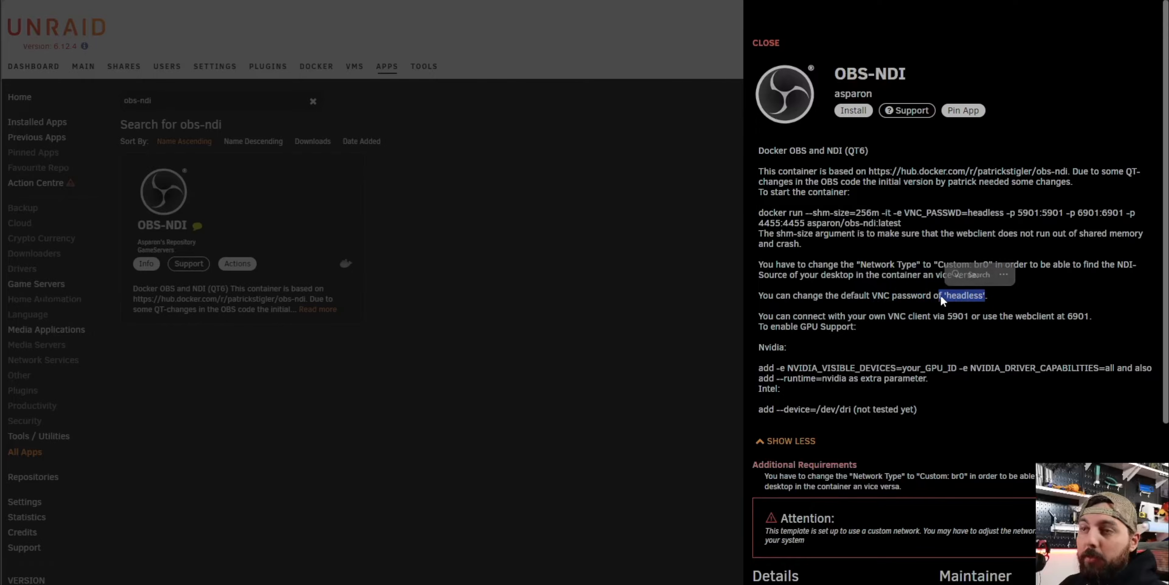
# - Start installing the OBS-NDI app and switch its container template to the advanced view
pyautogui.click(853, 110)
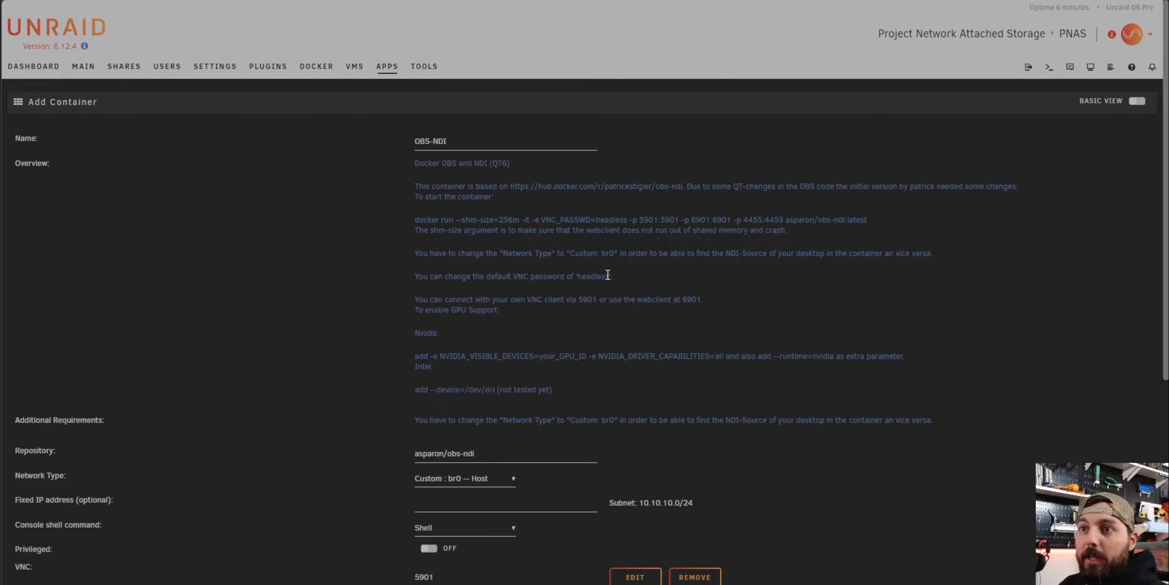
pyautogui.click(1138, 101)
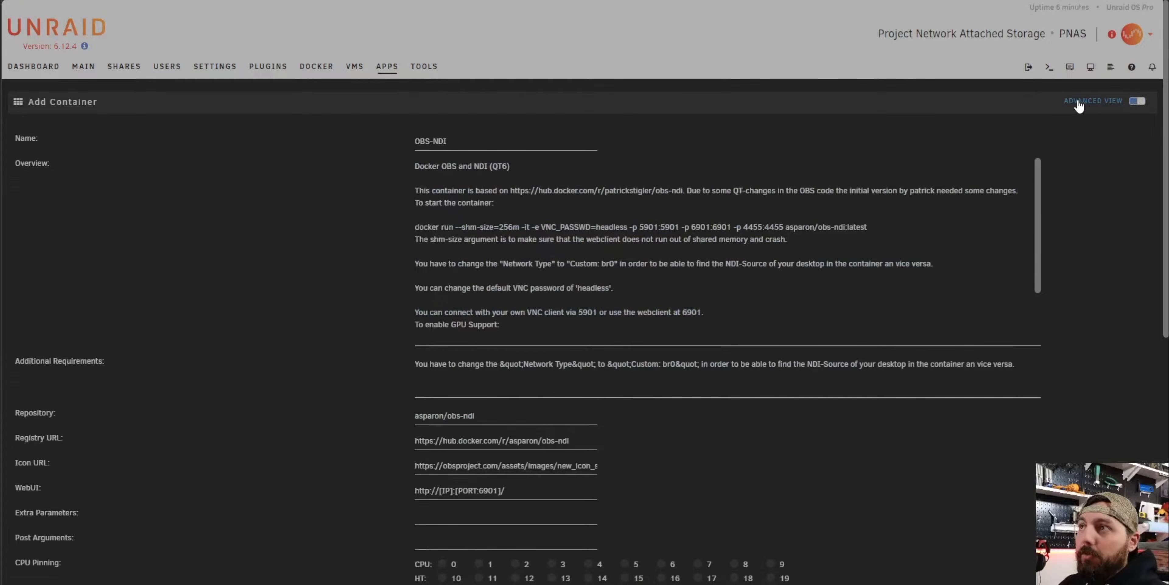
pyautogui.click(1138, 102)
pyautogui.click(1138, 102)
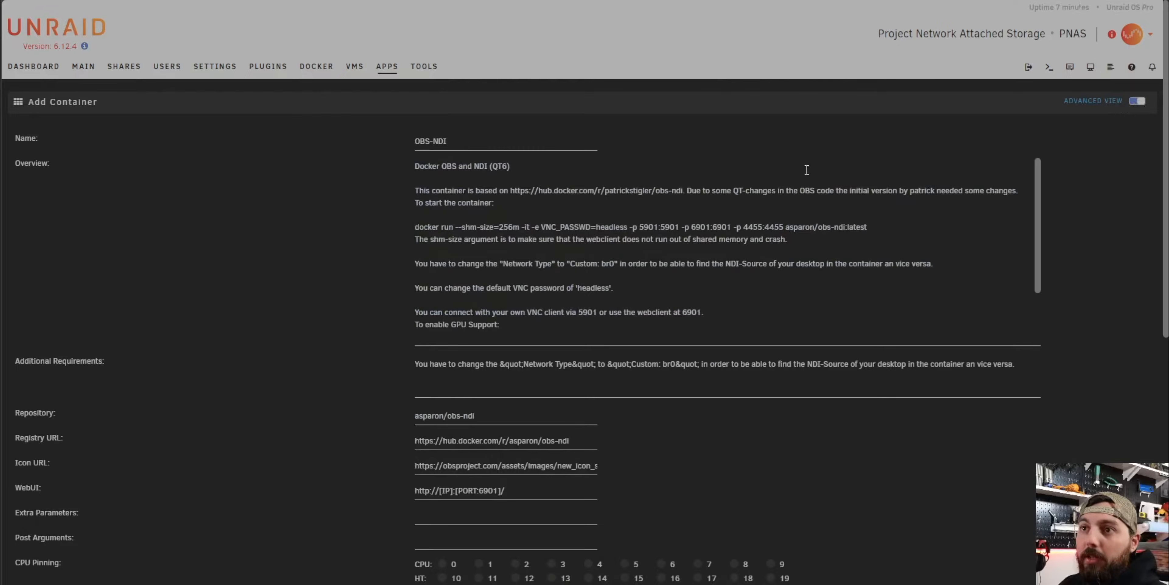
# - Give the container the fixed IP address 10.10.10.72 on the Custom: br0 network
pyautogui.scroll(-3, 827, 164)
pyautogui.scroll(-5, 962, 358)
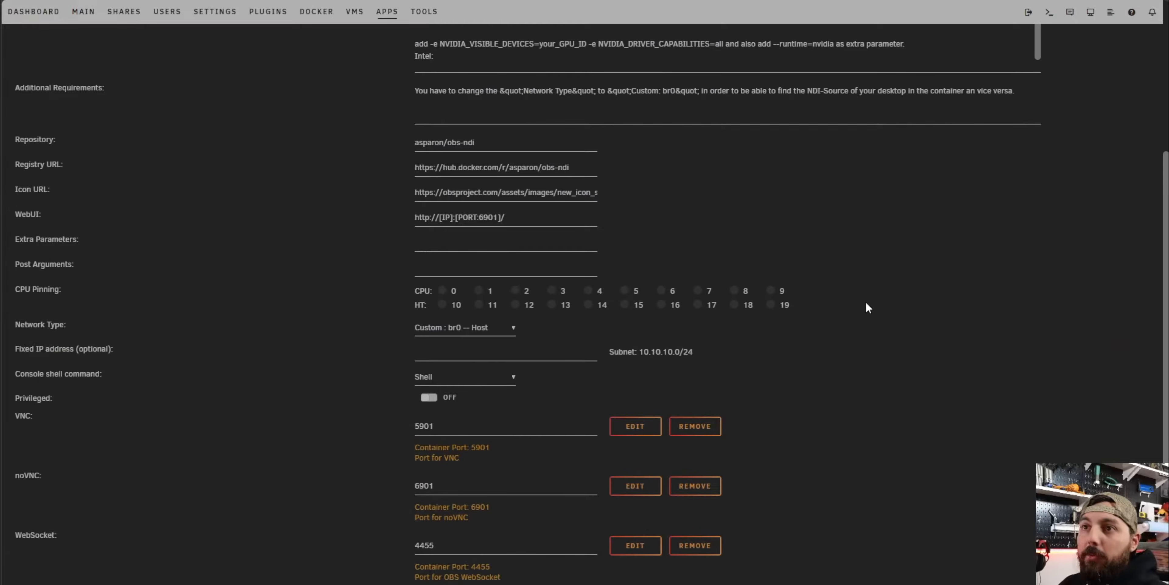
pyautogui.scroll(-2, 869, 297)
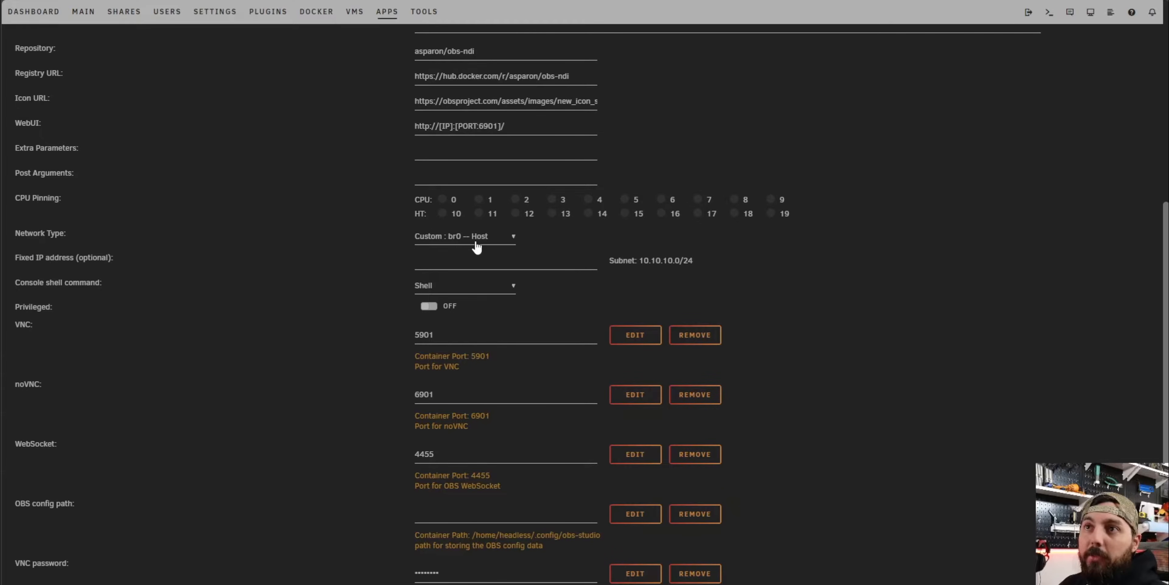
pyautogui.click(521, 266)
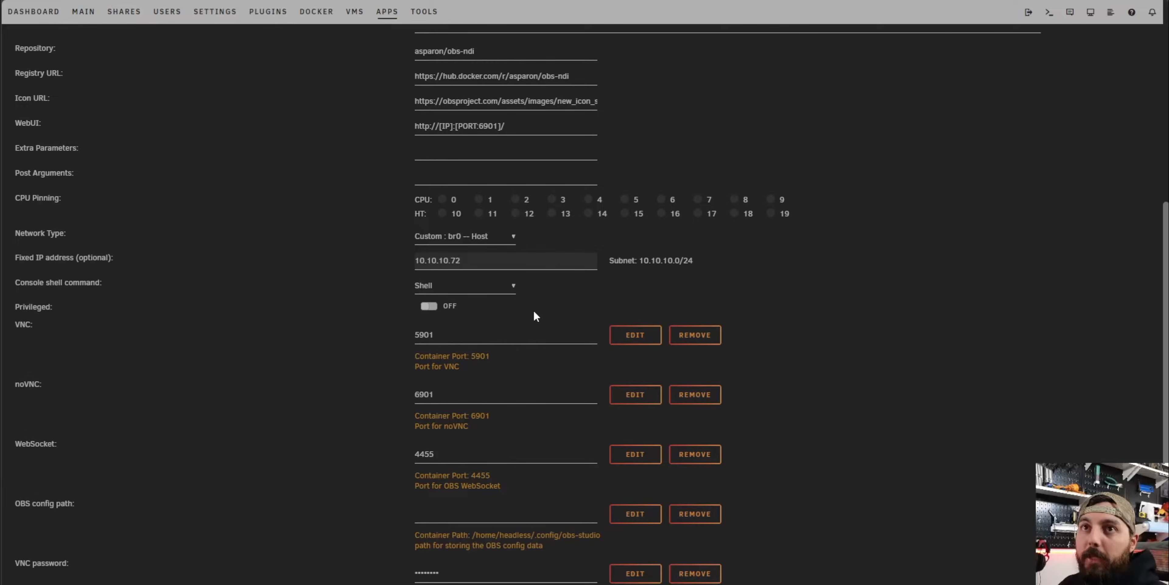
# - Set the container's extra parameters to --runtime=nvidia
pyautogui.scroll(-2, 536, 317)
pyautogui.scroll(6, 537, 316)
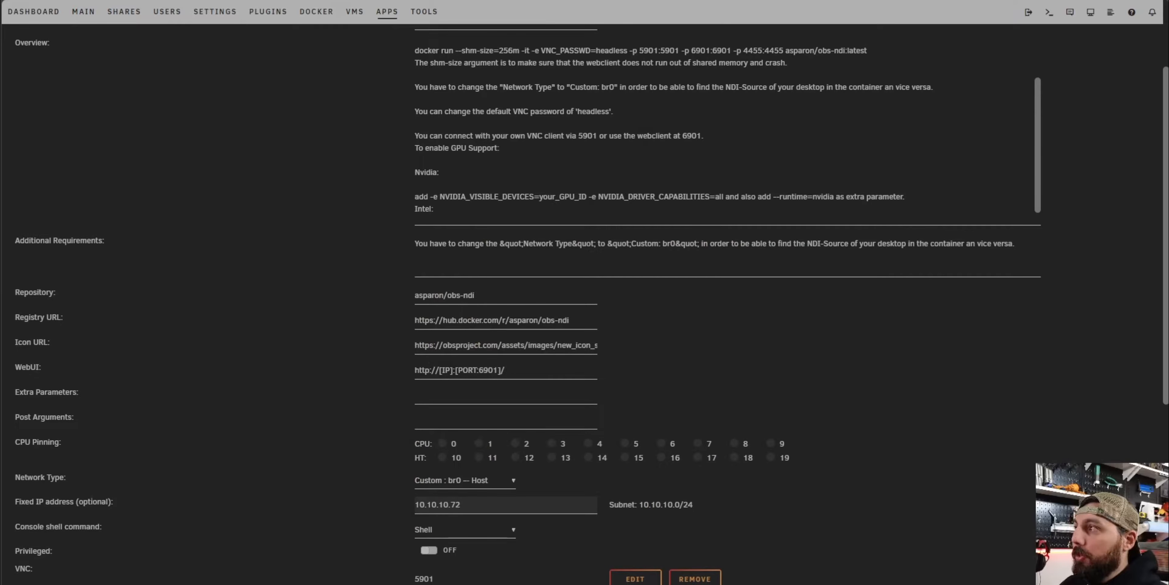
pyautogui.scroll(-6, 836, 428)
pyautogui.click(621, 176)
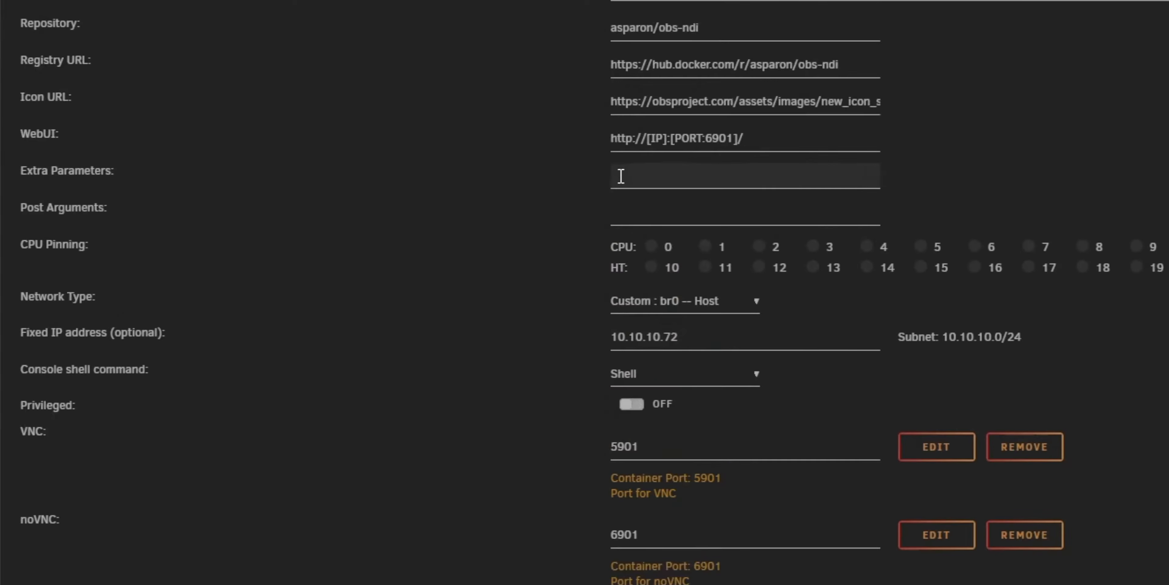
pyautogui.write('--runtime=nvidia')
# - Begin a new Variable configuration named Nvidia GPU Device with the key NVIDIA_VISIBILE_DEVICES
pyautogui.scroll(-3, 935, 369)
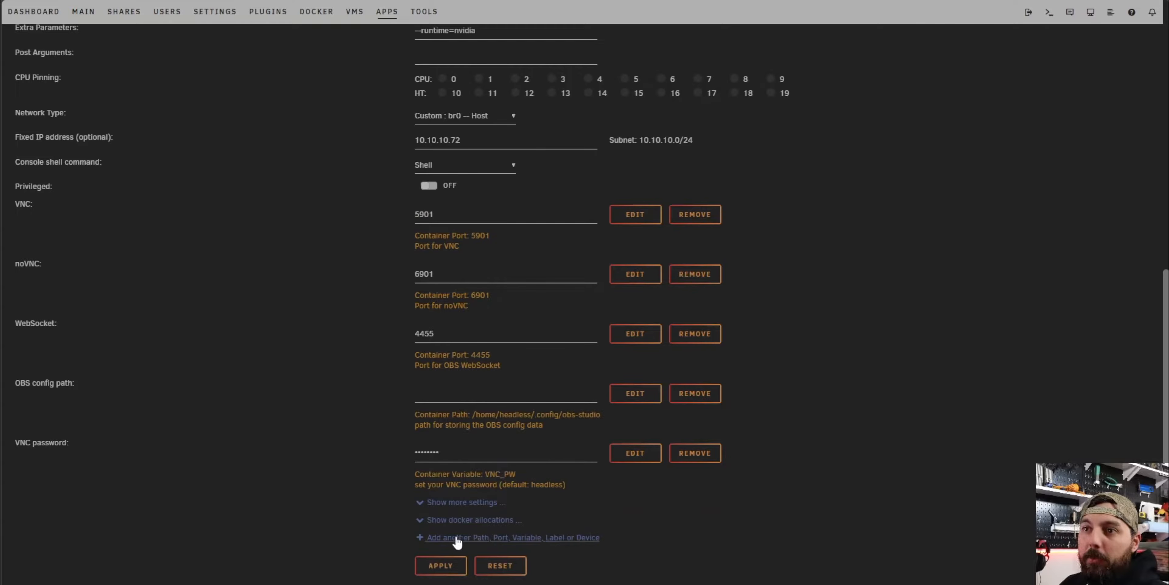
pyautogui.click(443, 537)
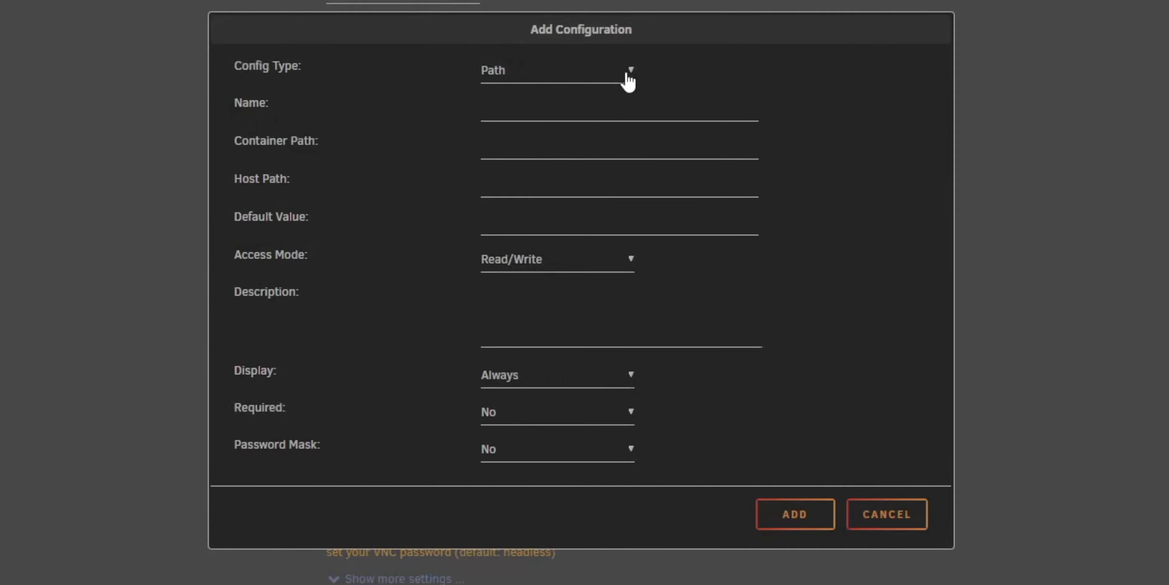
pyautogui.click(627, 74)
pyautogui.click(514, 133)
pyautogui.click(531, 106)
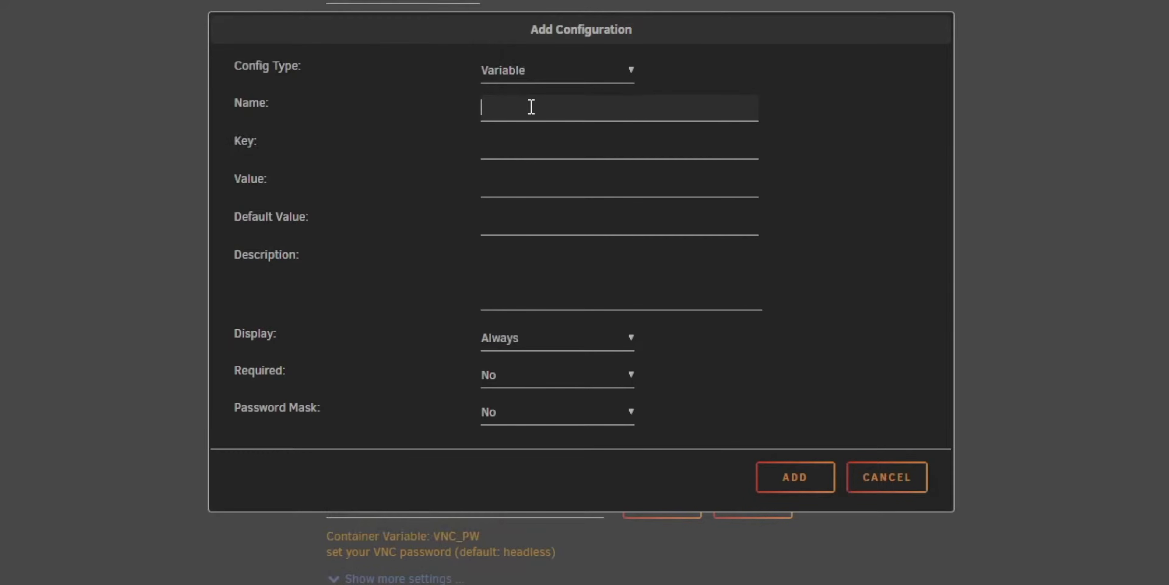
pyautogui.write('Nvidia GPU Device')
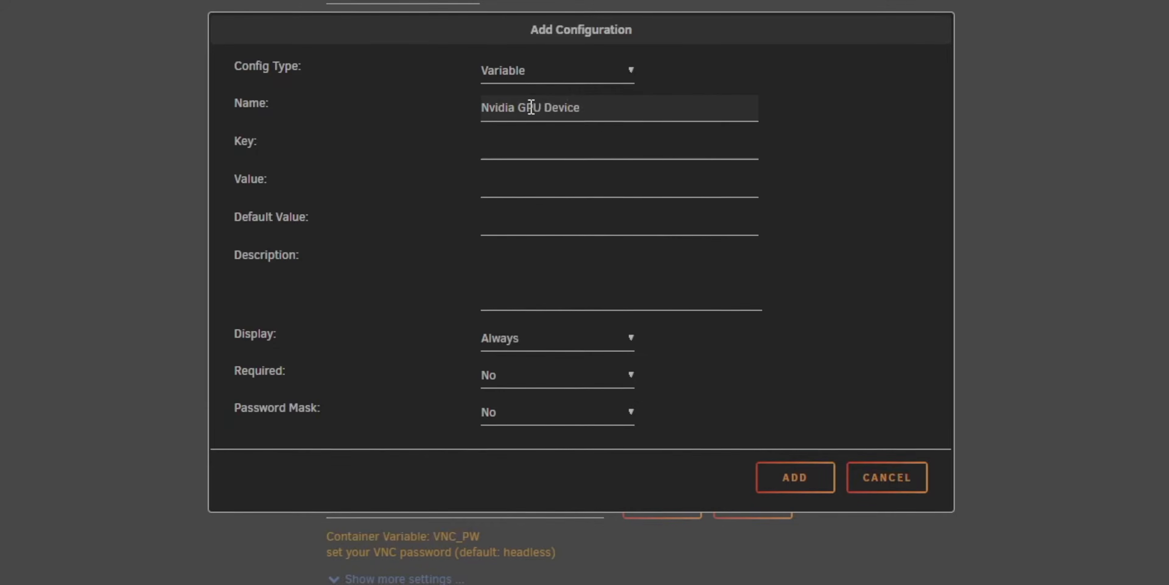
pyautogui.click(535, 147)
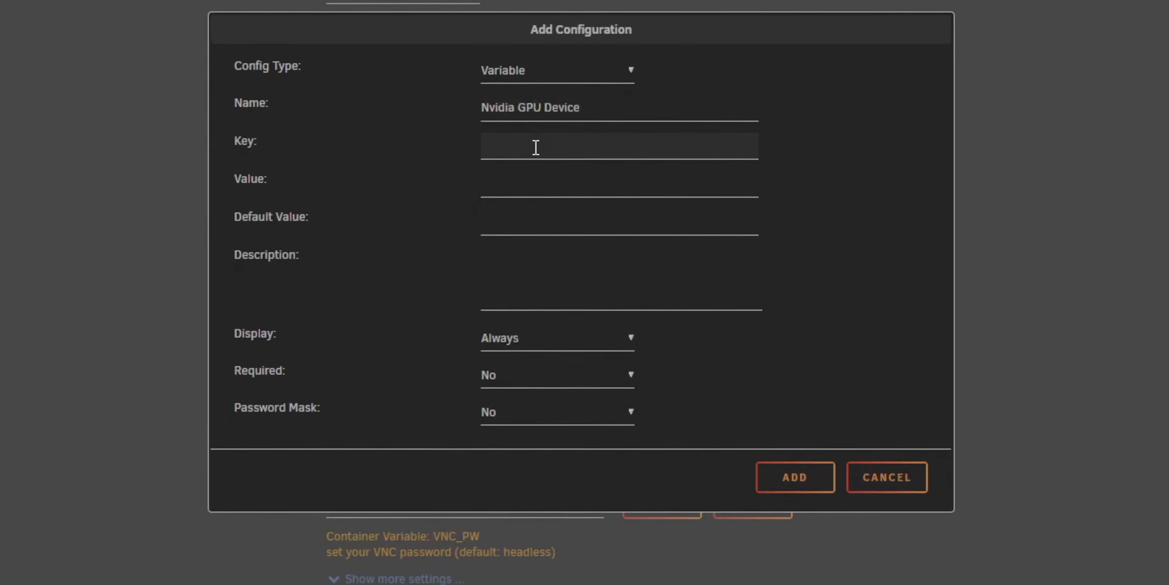
pyautogui.write('NVIDIA_VISIBLE_DEVICES')
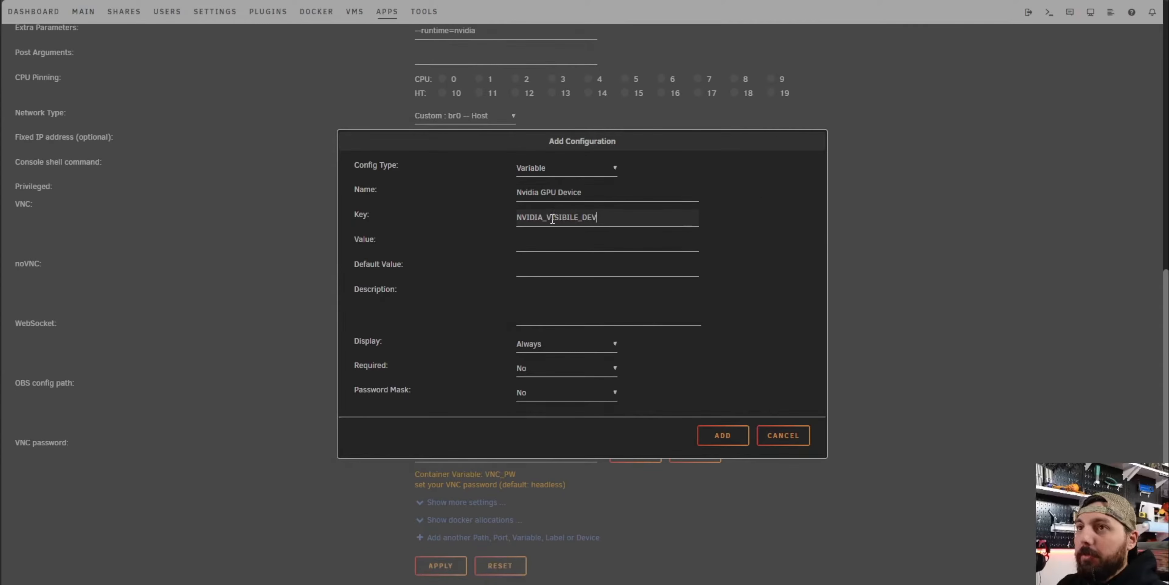
pyautogui.write('ICES')
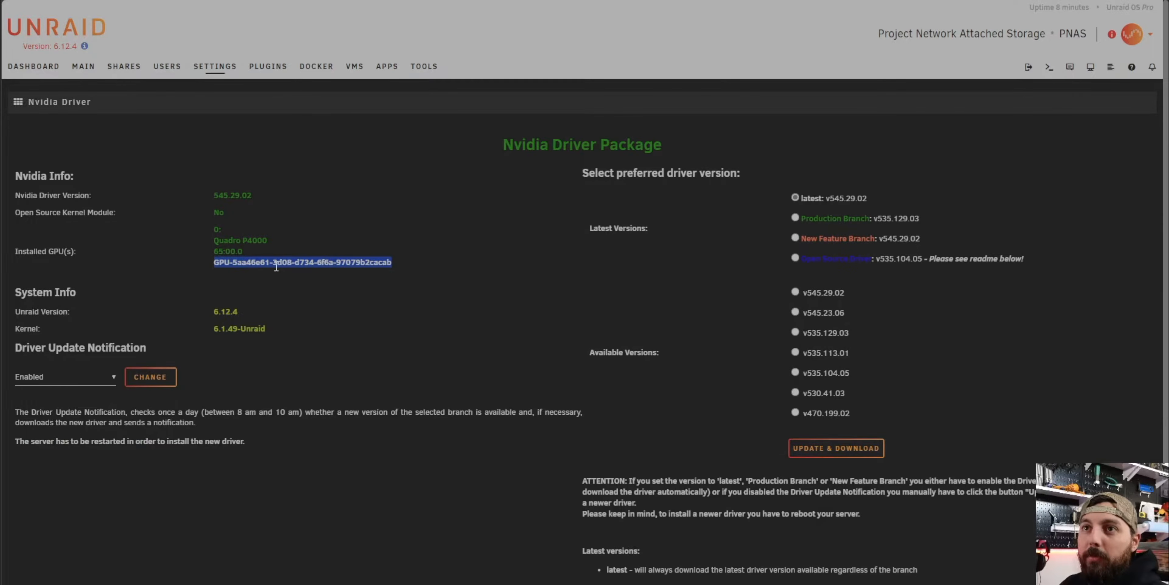
# - Copy the Quadro P4000's GPU ID from the Nvidia Driver page, paste it as the variable's value, and add the variable
pyautogui.rightClick(276, 267)
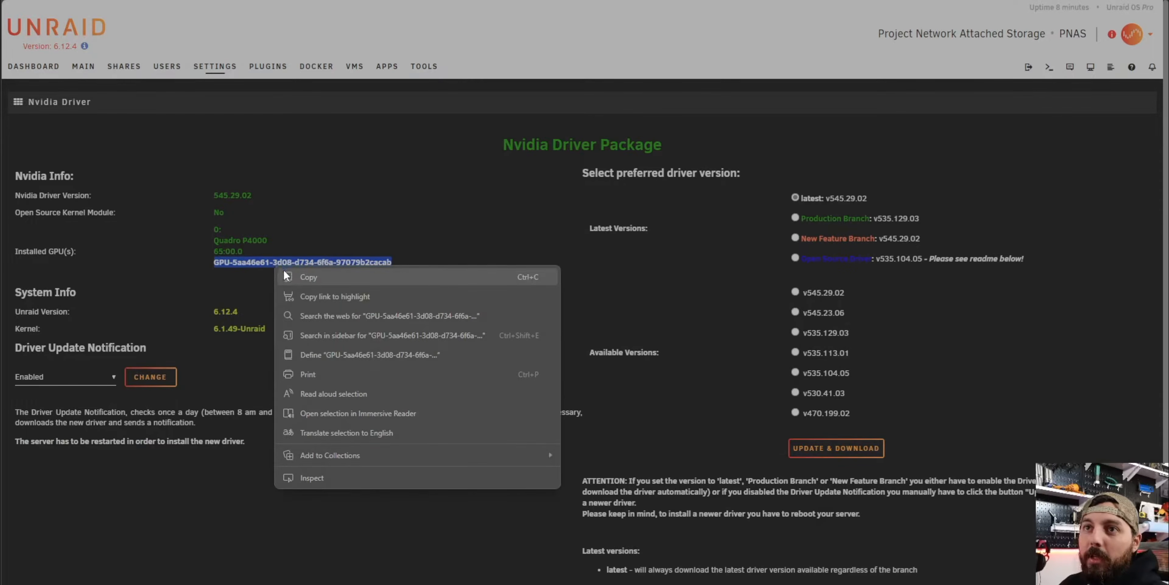
pyautogui.click(303, 279)
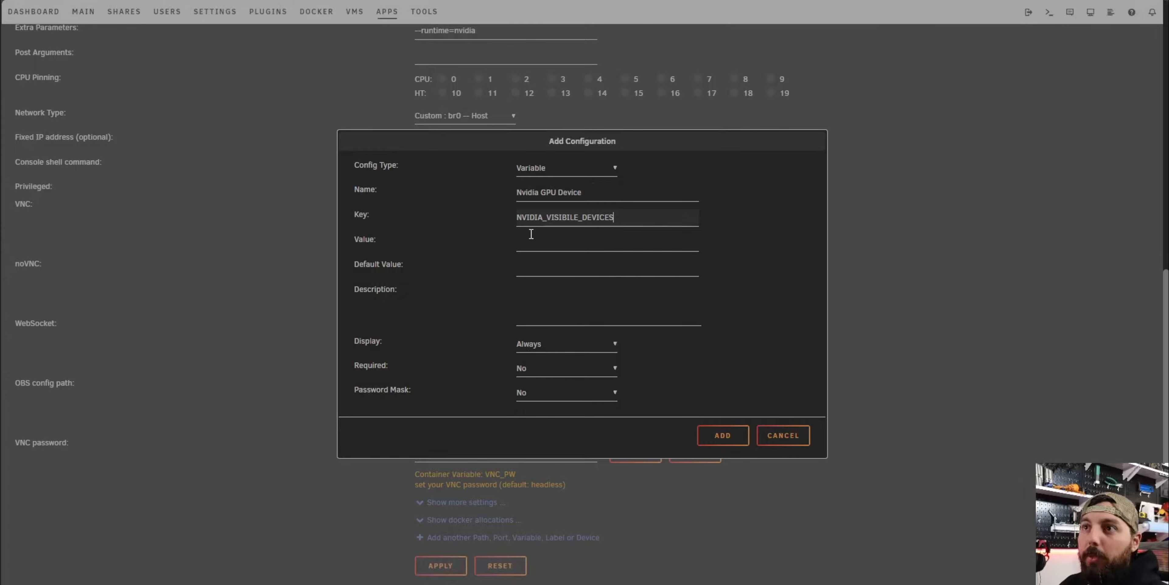
pyautogui.click(530, 240)
pyautogui.rightClick(535, 247)
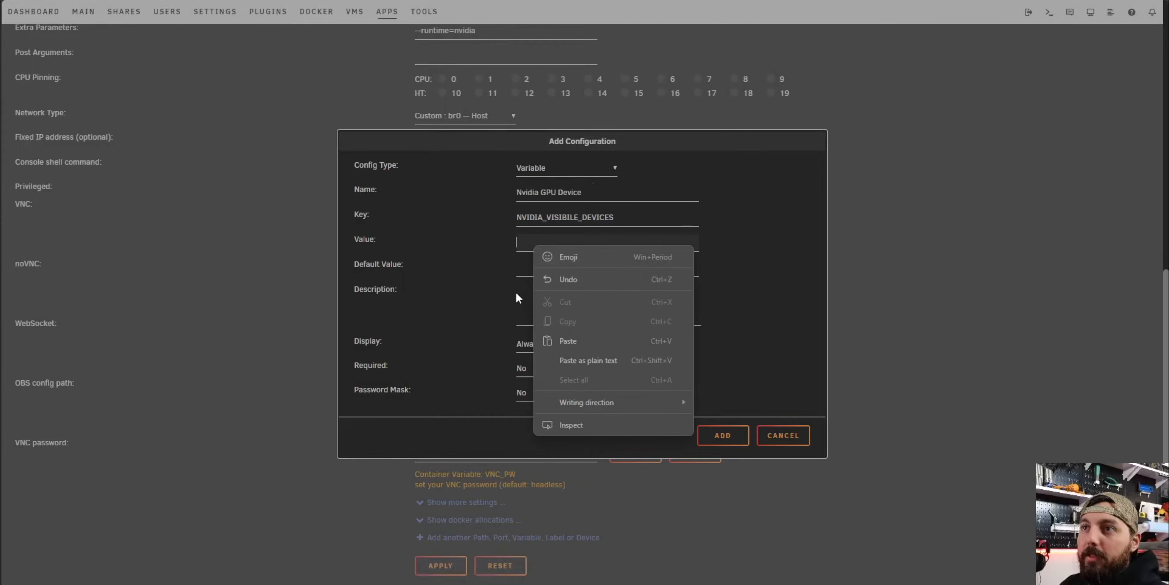
pyautogui.click(568, 341)
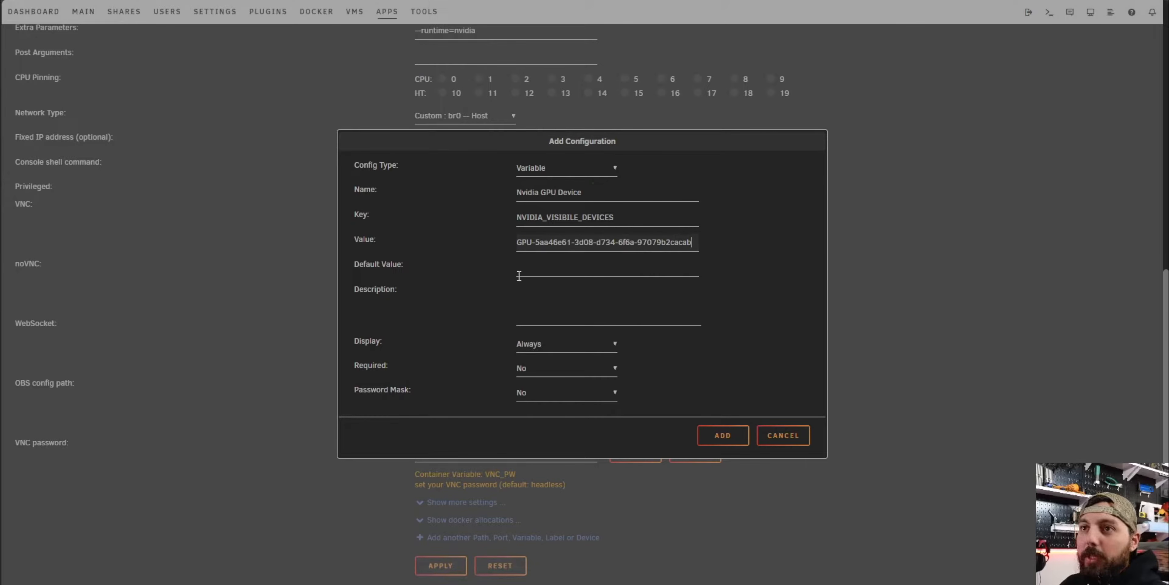
pyautogui.click(710, 440)
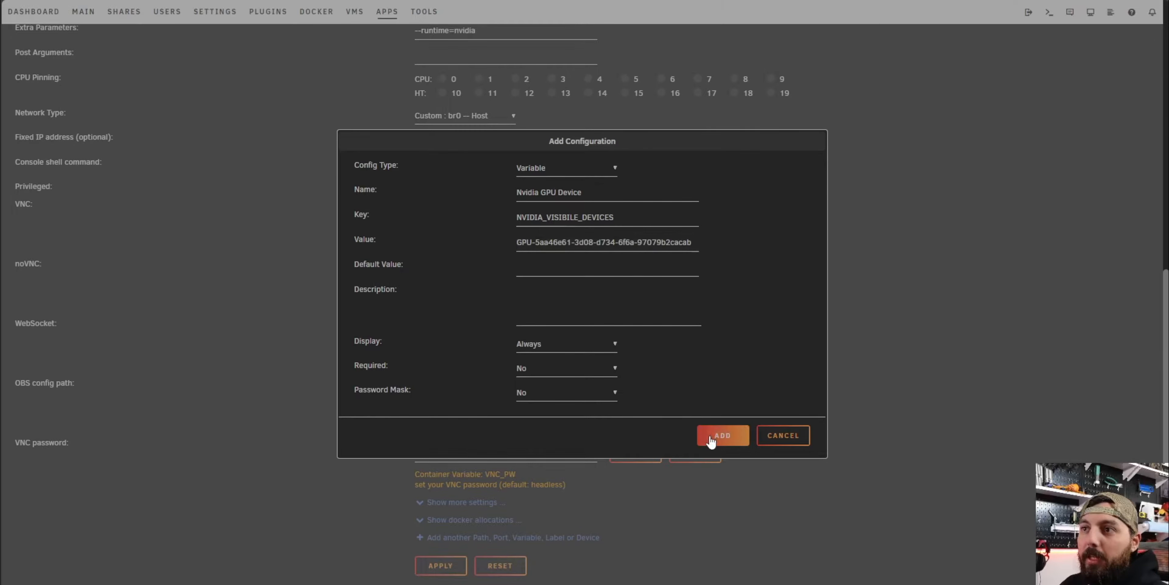
# - Begin another Variable configuration named Nvidia Driver Capabalities
pyautogui.scroll(-1, 755, 427)
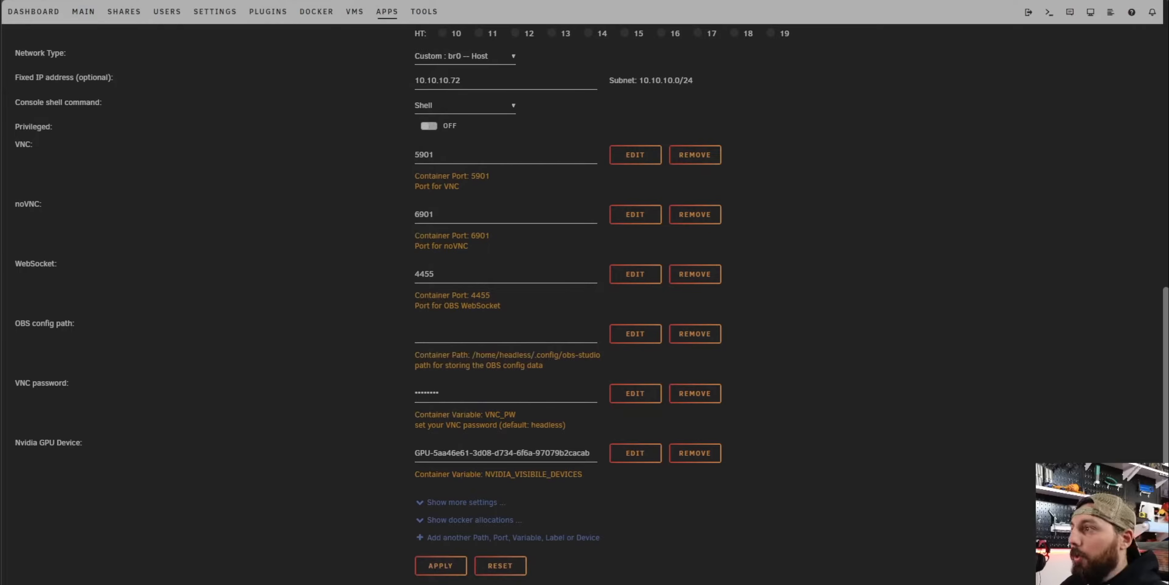
pyautogui.click(420, 537)
pyautogui.click(540, 163)
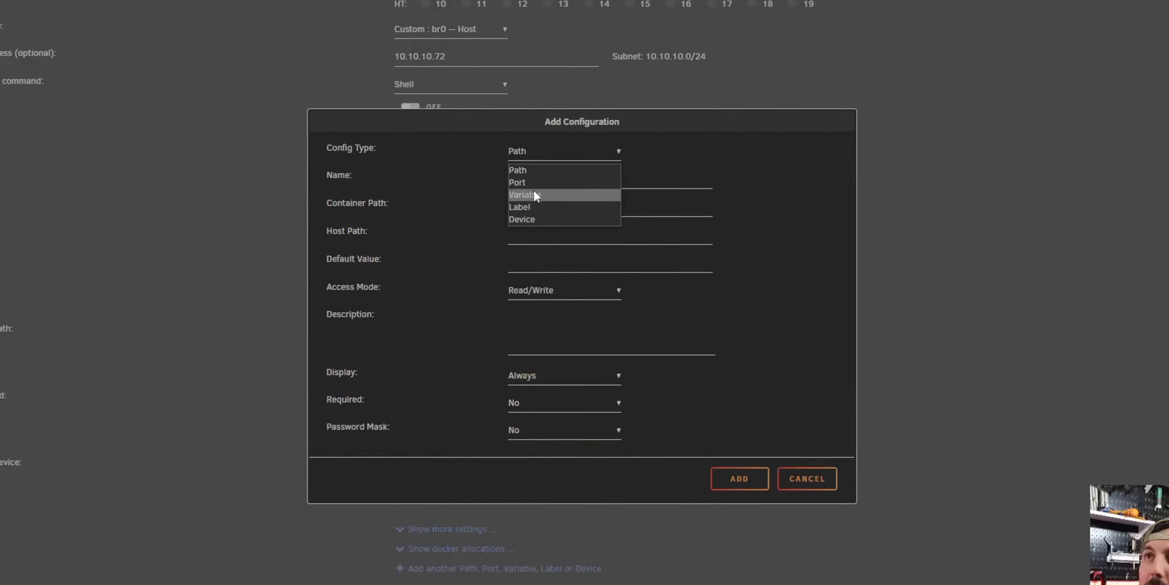
pyautogui.click(533, 196)
pyautogui.click(542, 179)
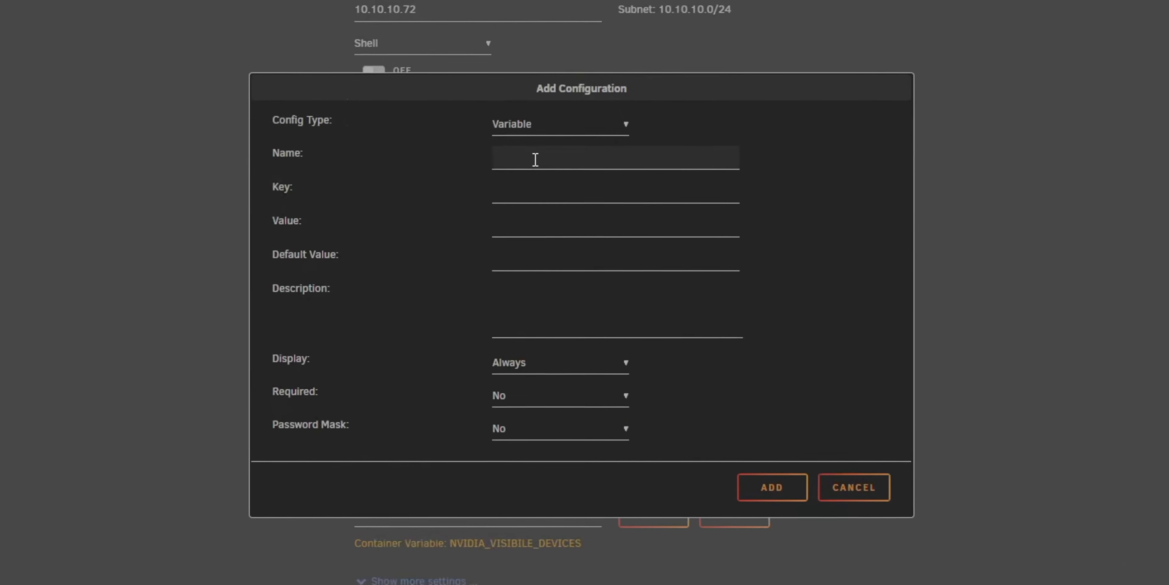
pyautogui.write('N')
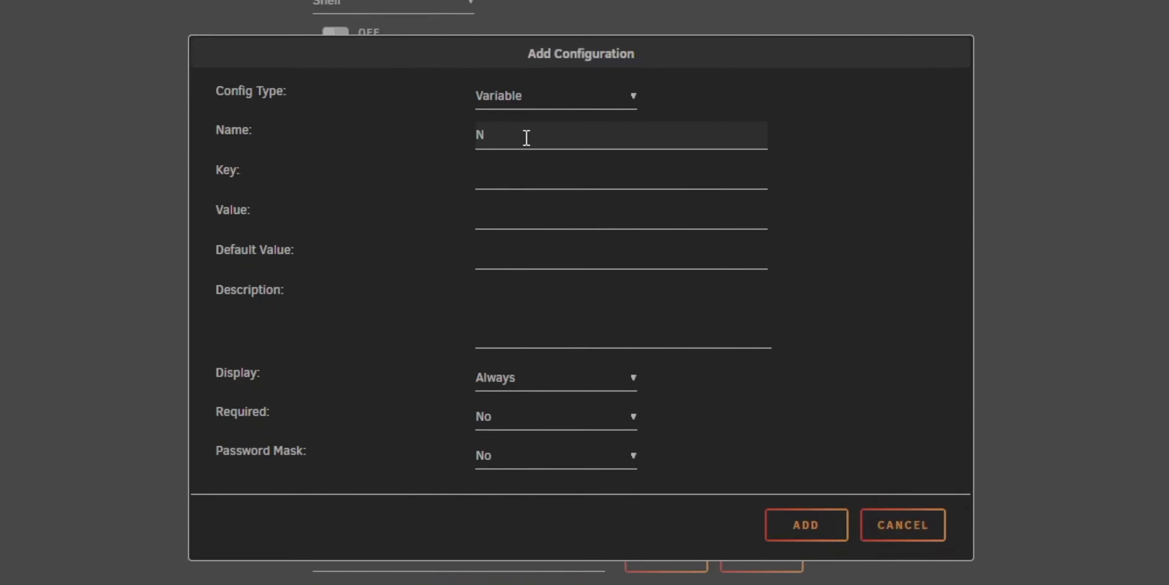
pyautogui.write('vidia Driver Capa')
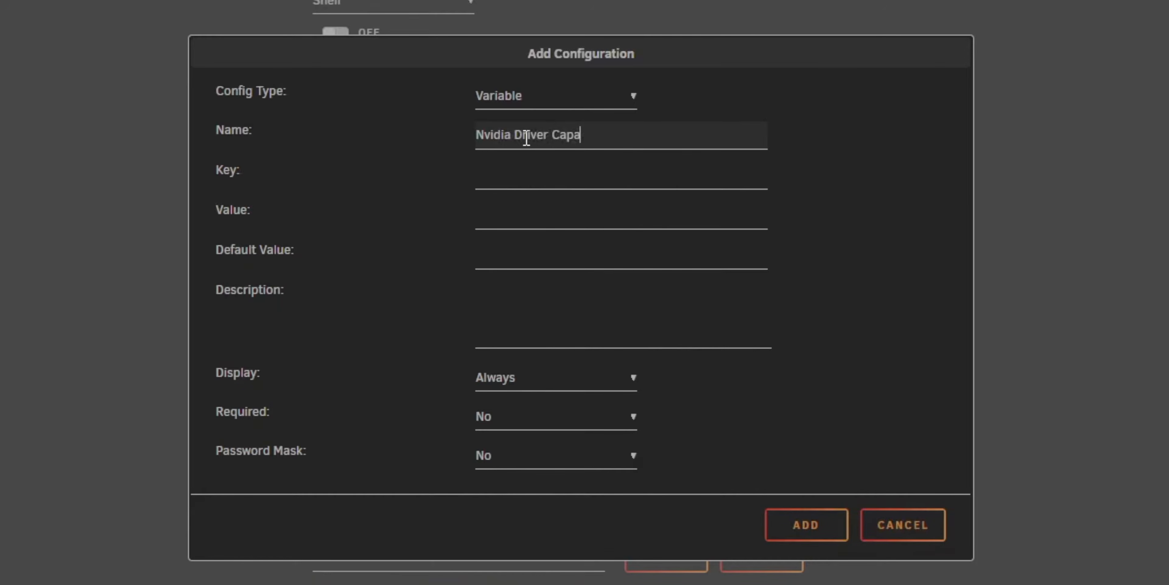
pyautogui.write('balities')
# - Give the driver variable the key NVIDIA_DRIVER_CAPABILITIES and the value all, and add it to the container
pyautogui.click(574, 185)
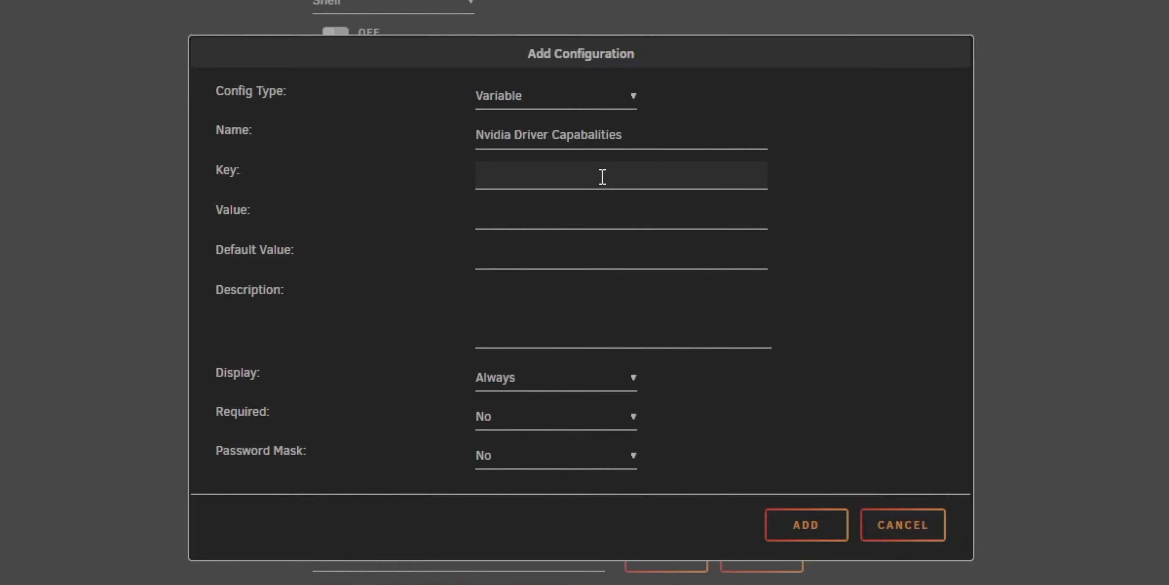
pyautogui.write('nv')
pyautogui.press('BackSpace')
pyautogui.write('NVIDIA_DRIVER_')
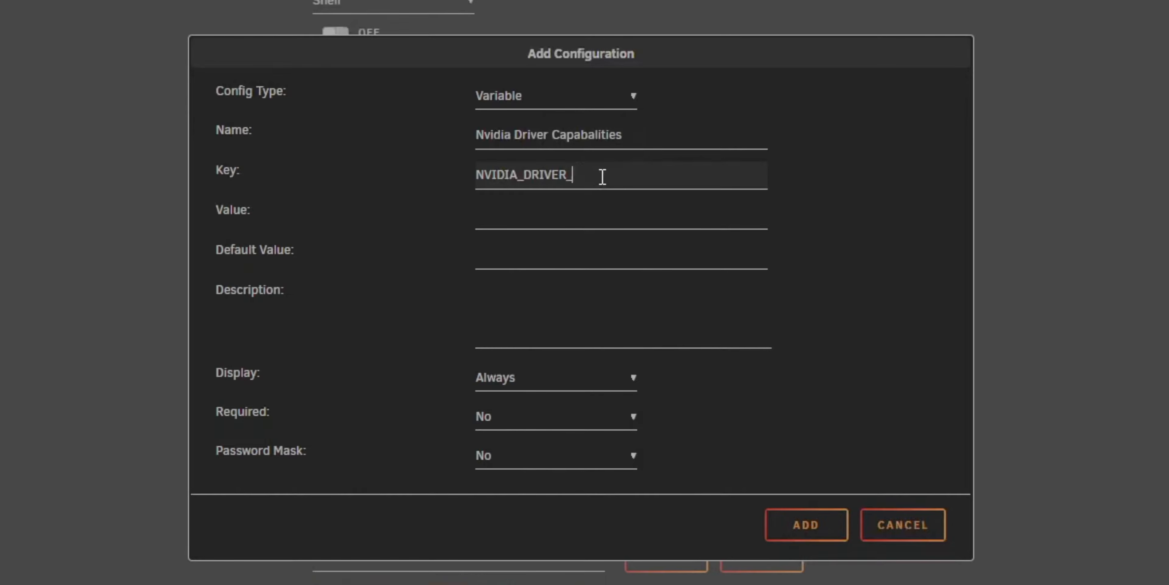
pyautogui.write('CAPABILITIES')
pyautogui.click(527, 226)
pyautogui.write('all')
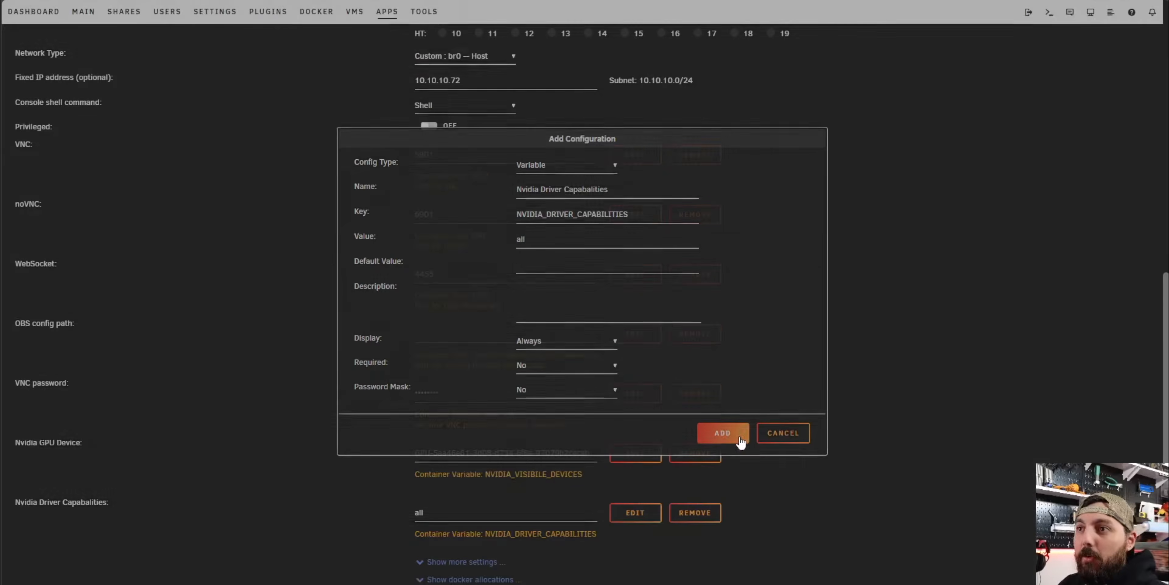
pyautogui.click(806, 525)
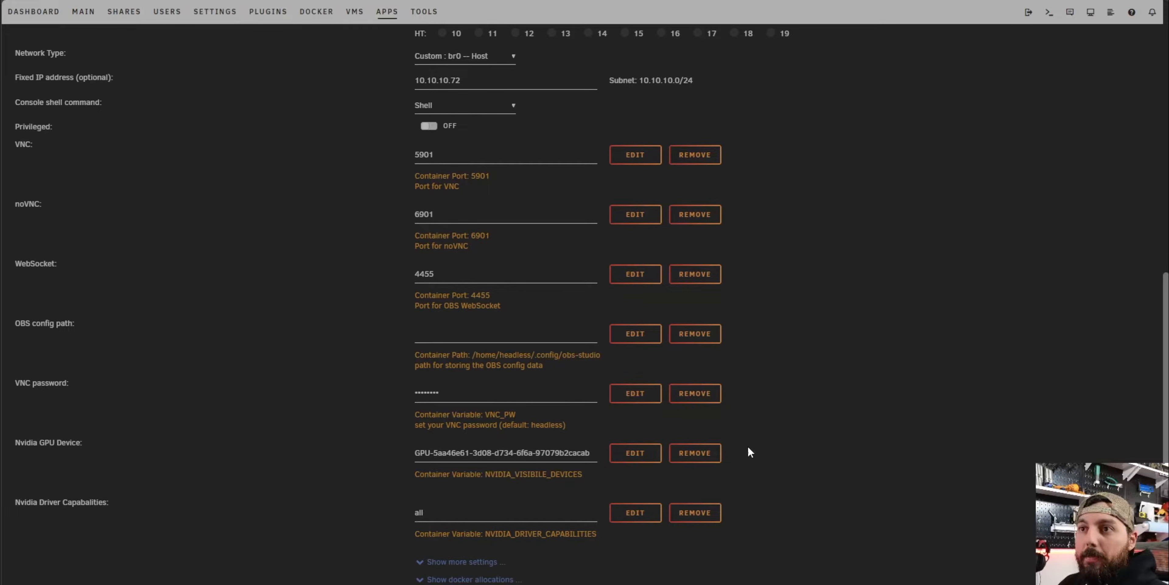
# - Set the OBS config path to the obs share, /mnt/user/obs/
pyautogui.click(470, 398)
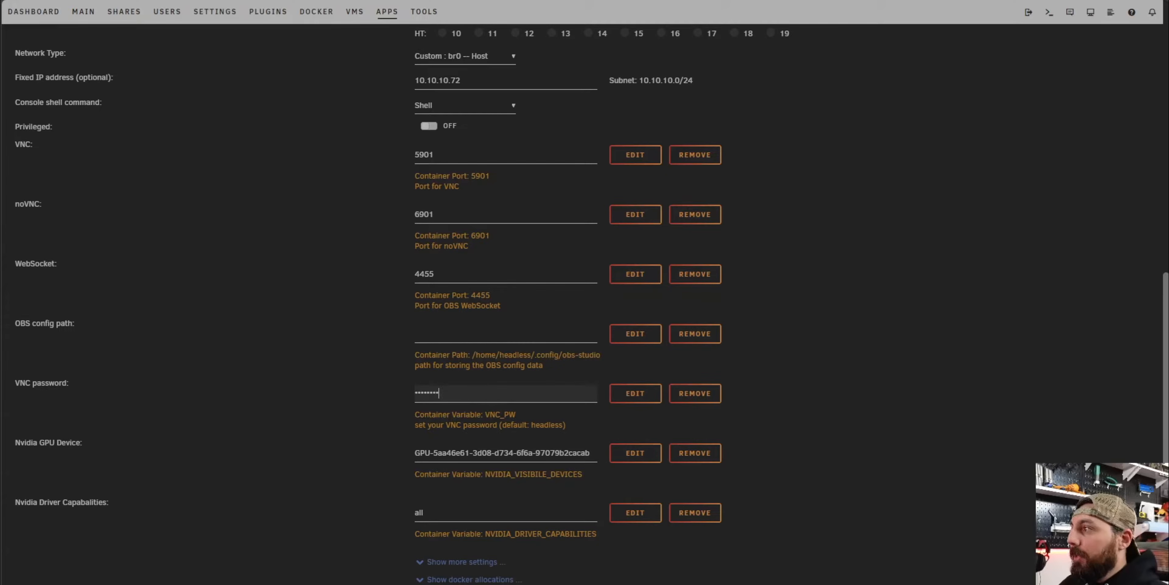
pyautogui.click(502, 337)
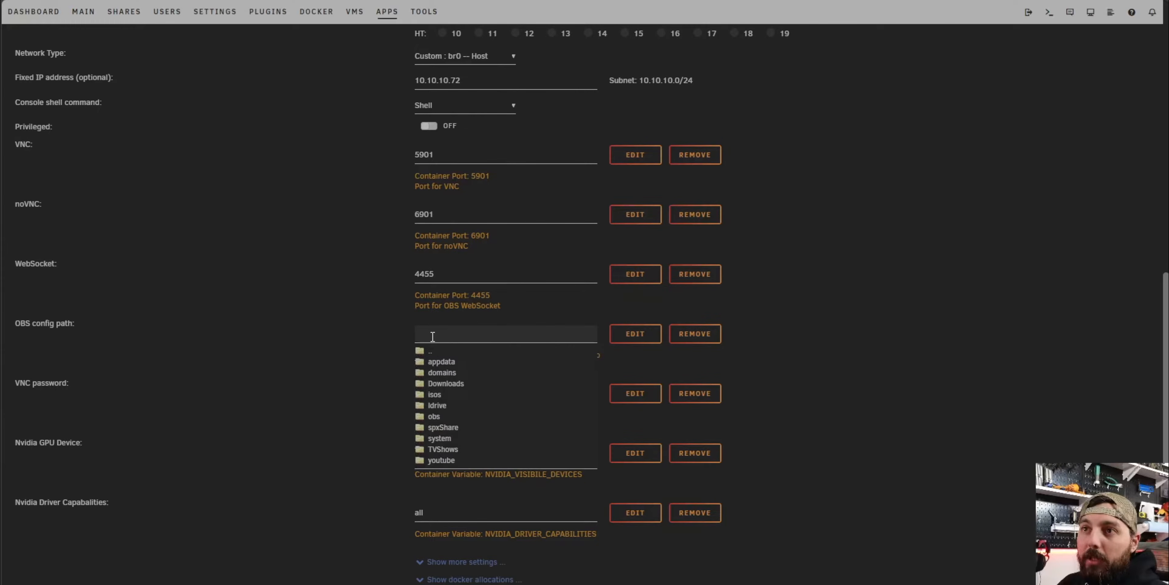
pyautogui.click(520, 381)
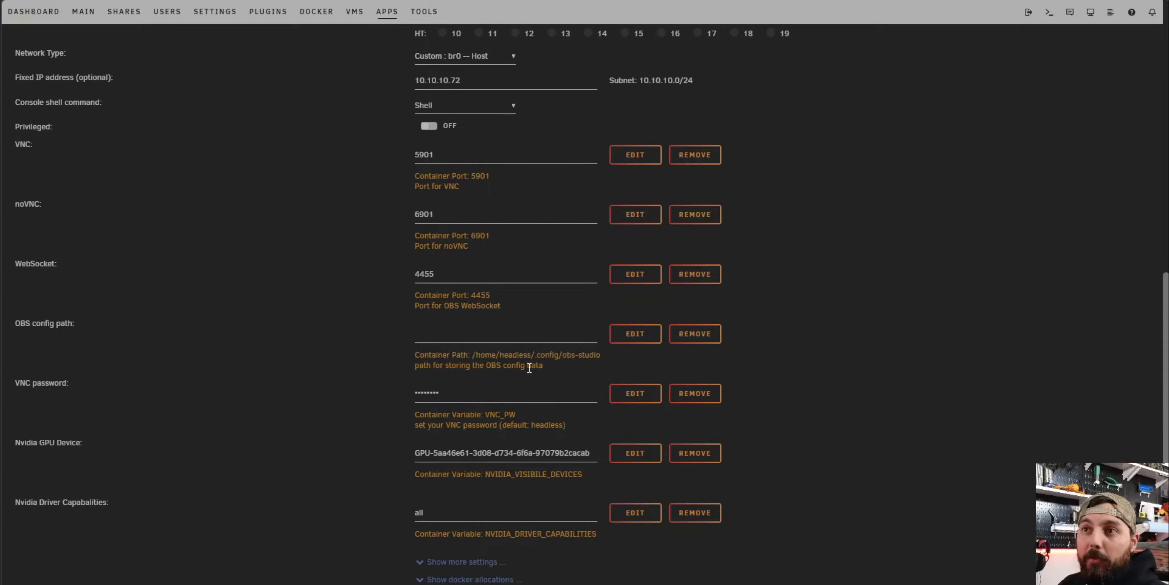
pyautogui.moveTo(460, 366); pyautogui.dragTo(536, 367)
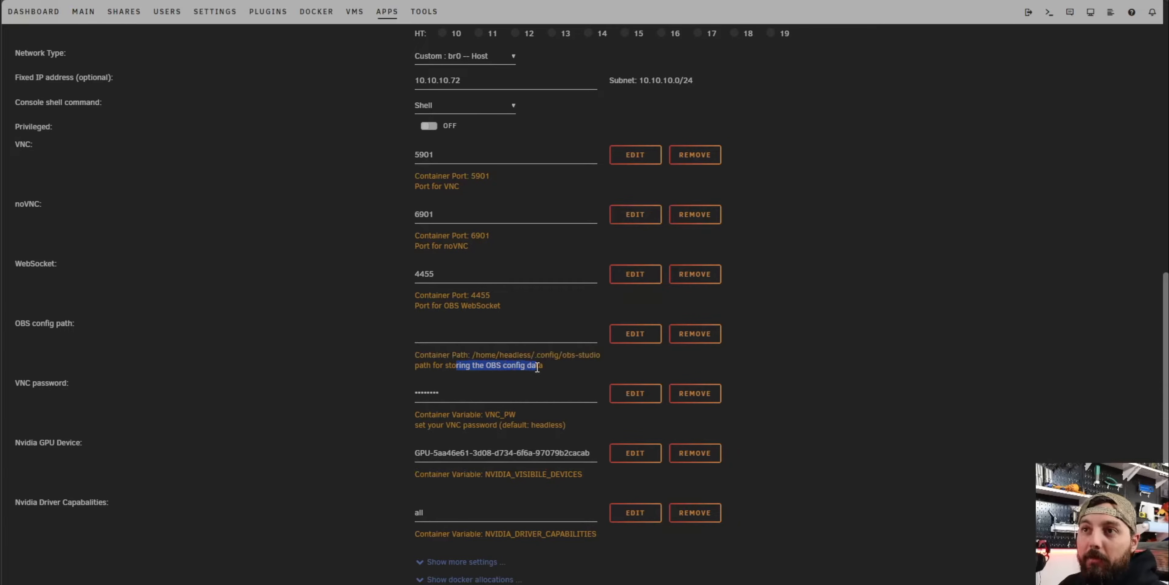
pyautogui.click(445, 334)
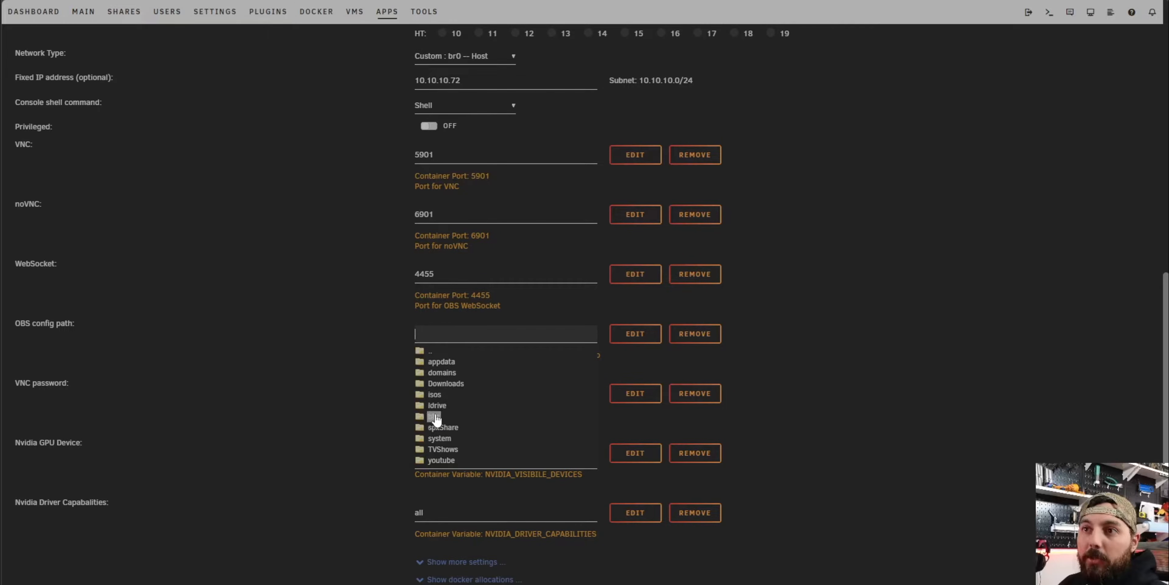
pyautogui.click(434, 416)
pyautogui.click(861, 339)
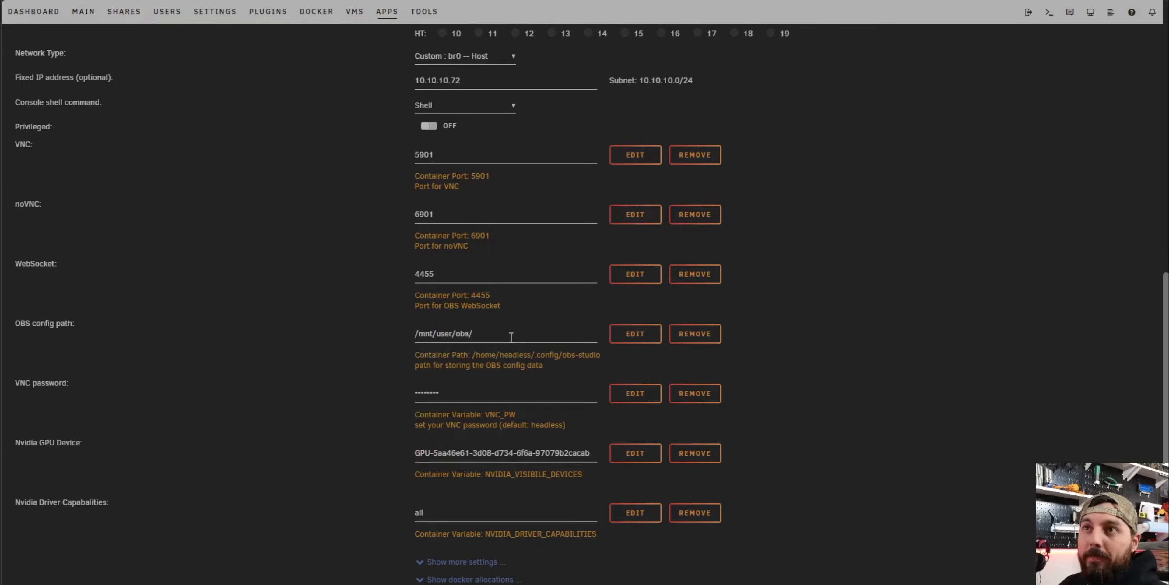
# - Review and apply the OBS-NDI container configuration, finish its installation, and close the app's details
pyautogui.scroll(7, 511, 336)
pyautogui.scroll(-8, 511, 340)
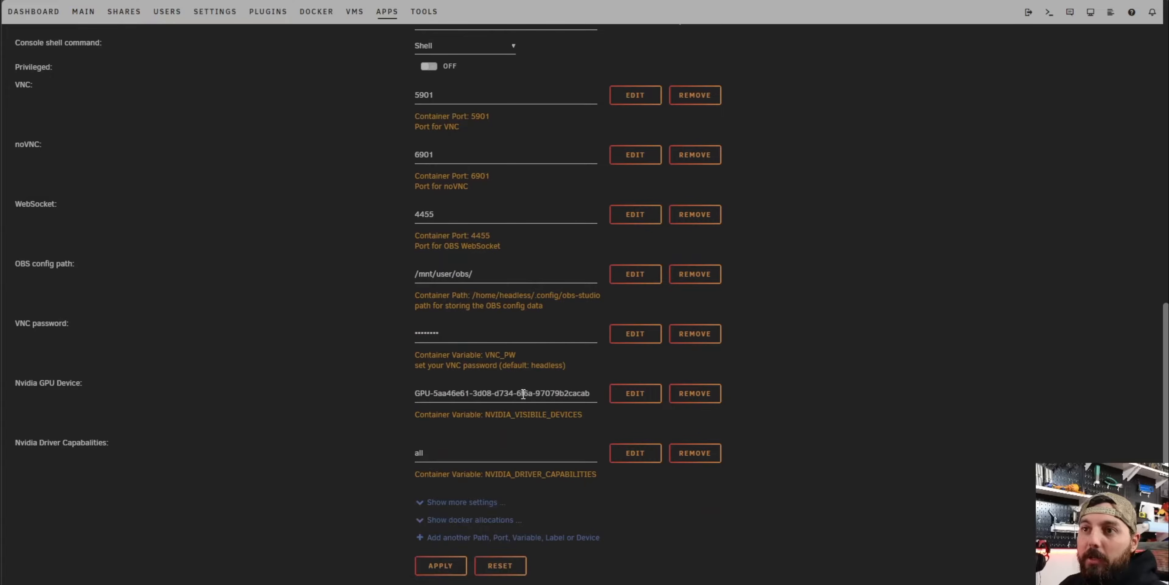
pyautogui.scroll(10, 523, 393)
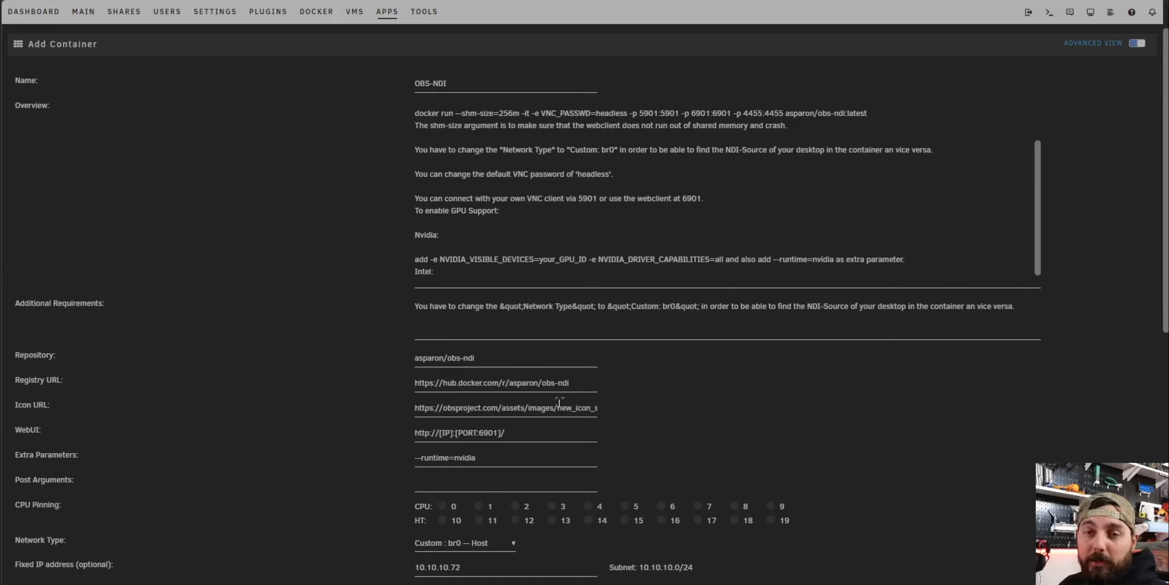
pyautogui.scroll(-8, 589, 389)
pyautogui.scroll(8, 585, 395)
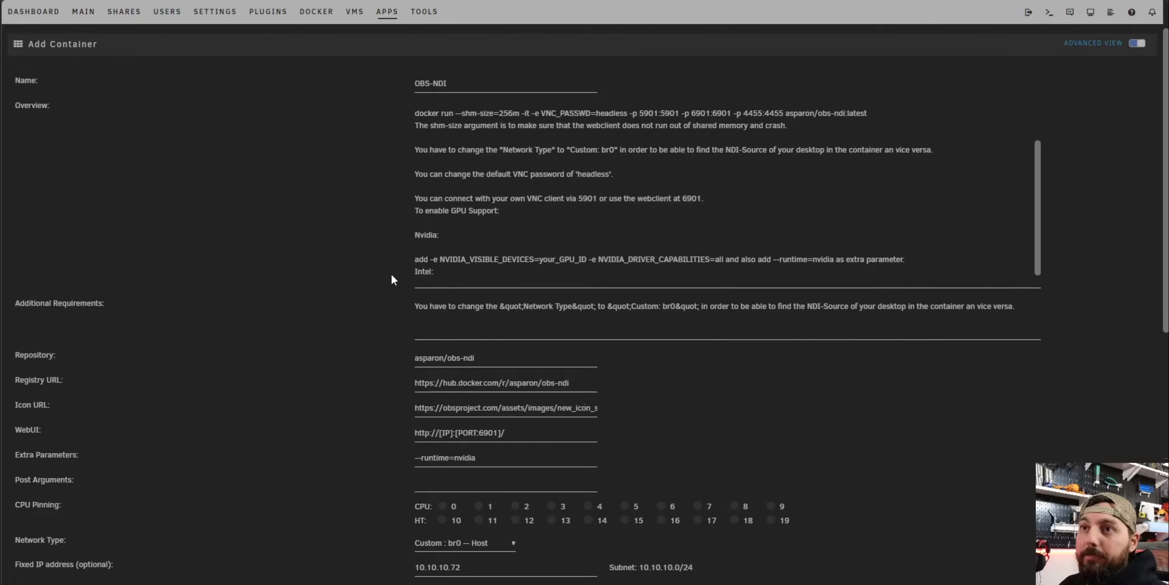
pyautogui.scroll(-12, 732, 351)
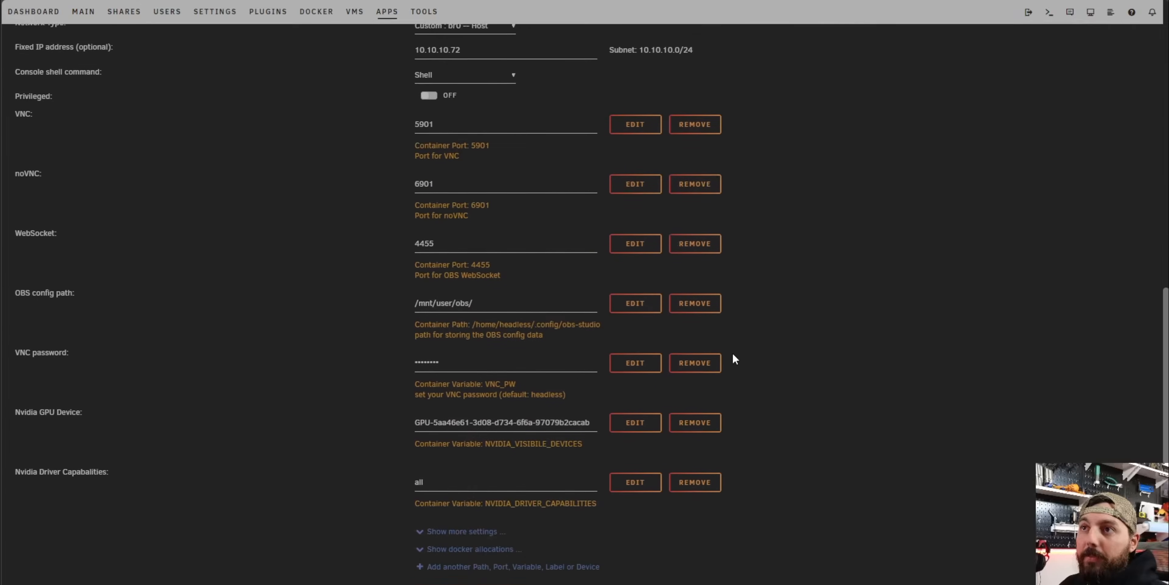
pyautogui.click(430, 492)
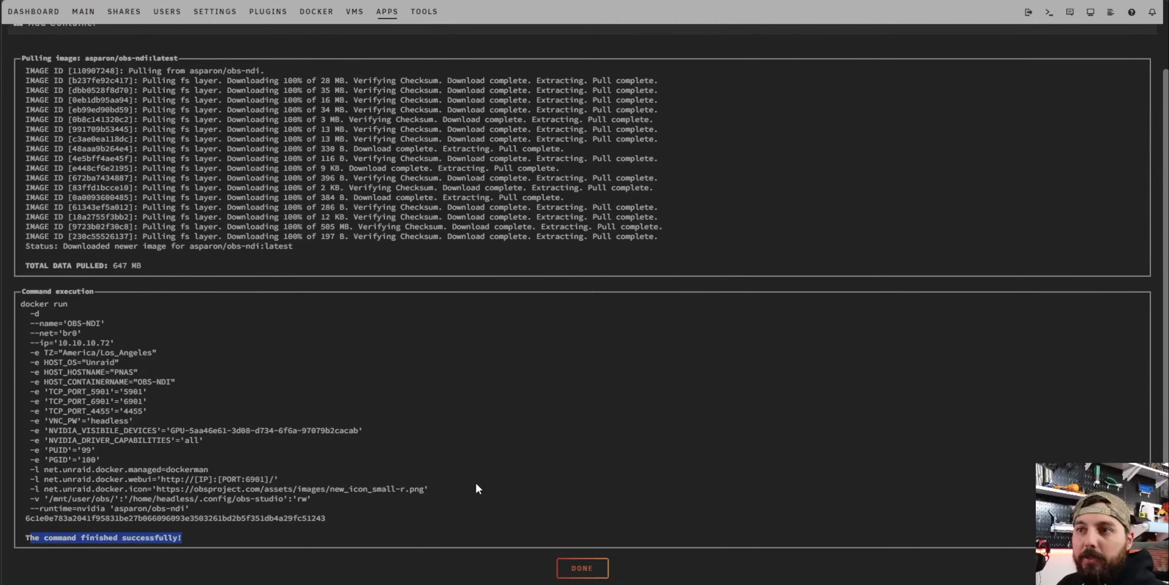
pyautogui.click(583, 568)
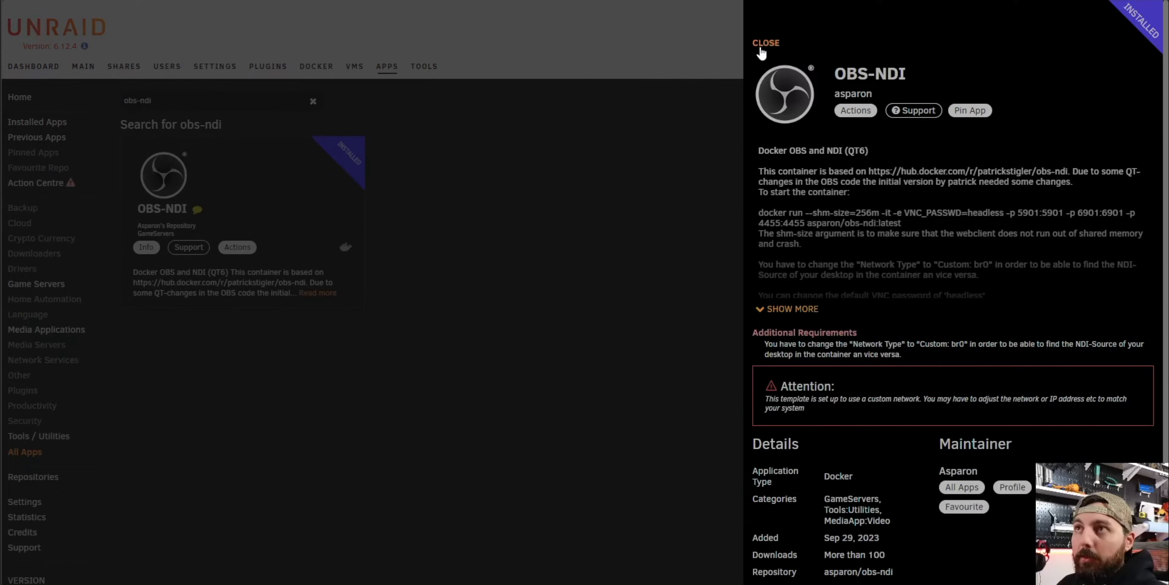
pyautogui.click(764, 43)
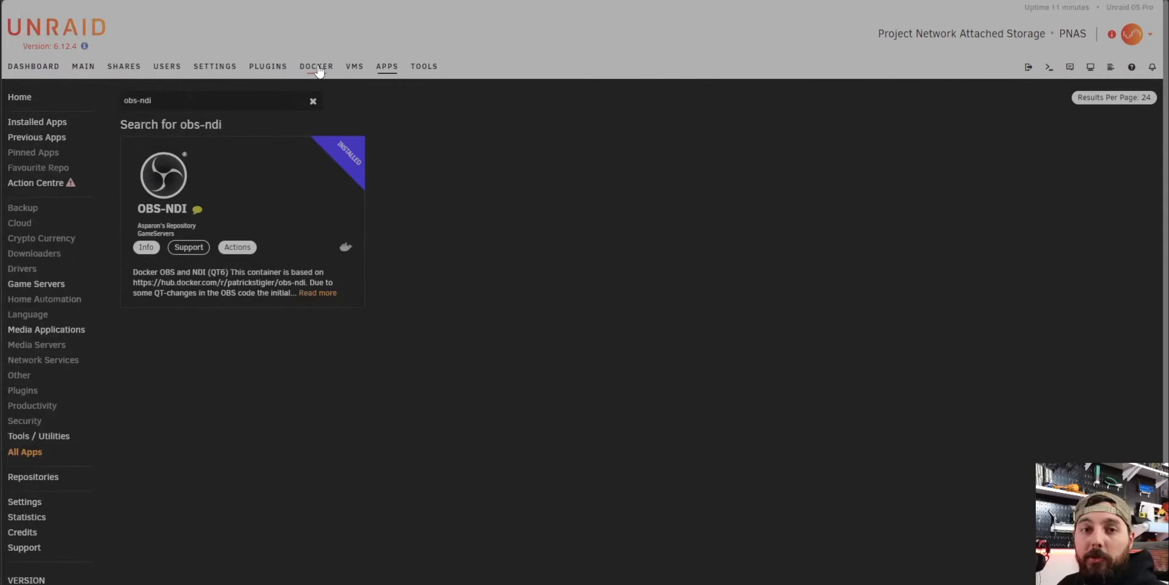
# - Open the OBS-NDI container's WebUI and connect through the noVNC Full Client with the VNC password
pyautogui.click(316, 69)
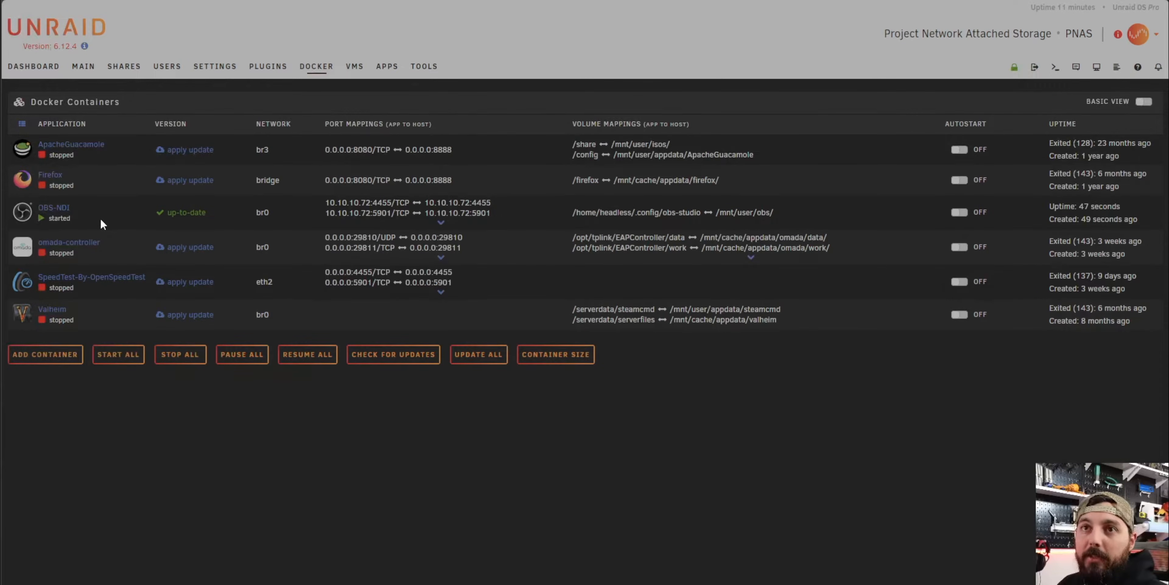
pyautogui.click(40, 219)
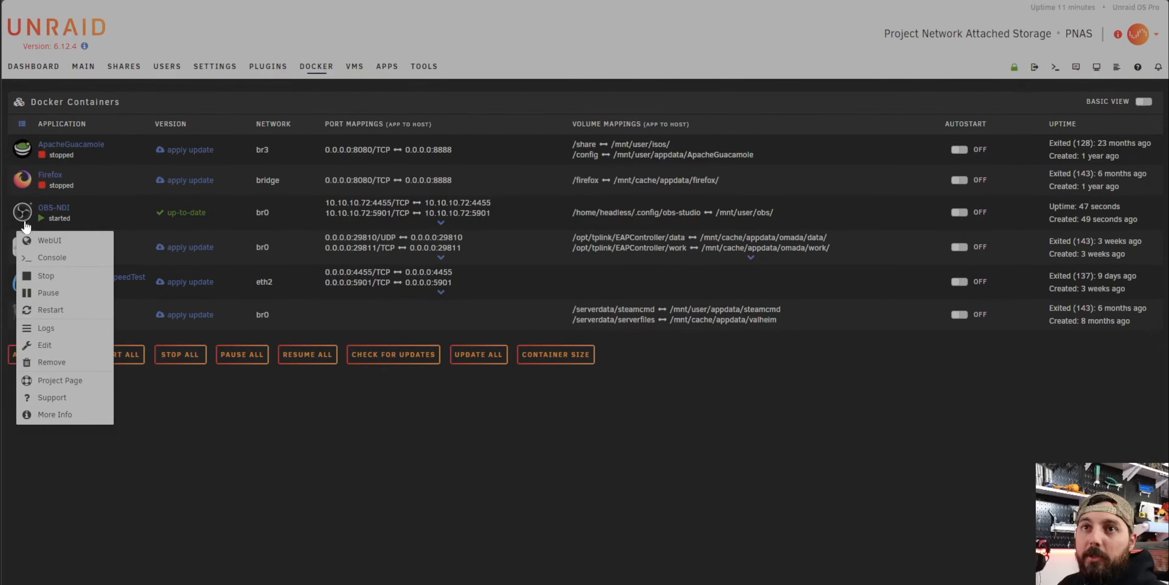
pyautogui.click(42, 241)
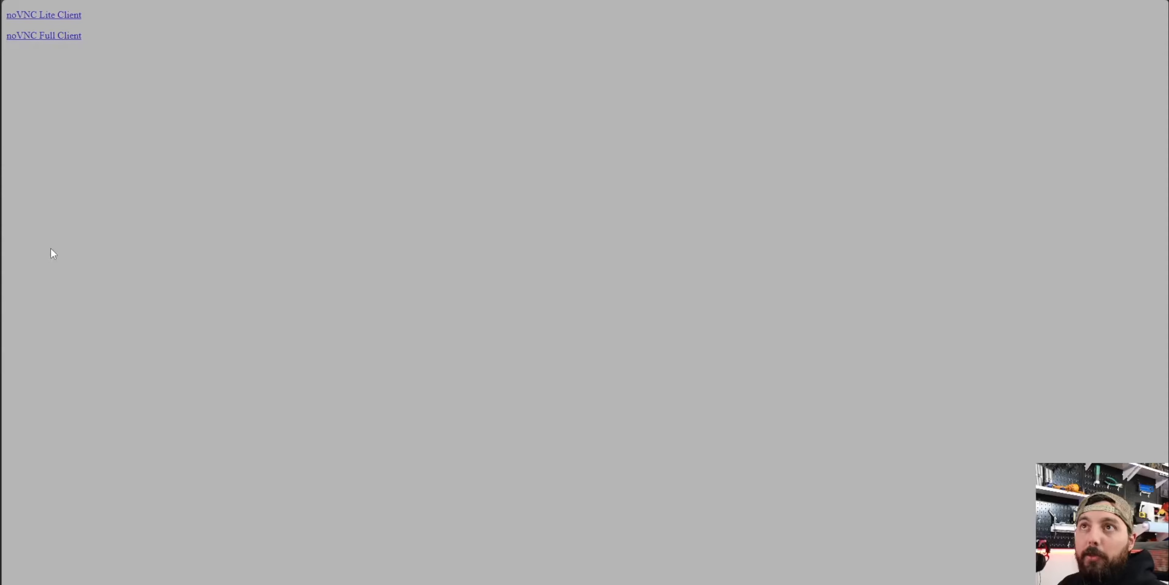
pyautogui.click(65, 39)
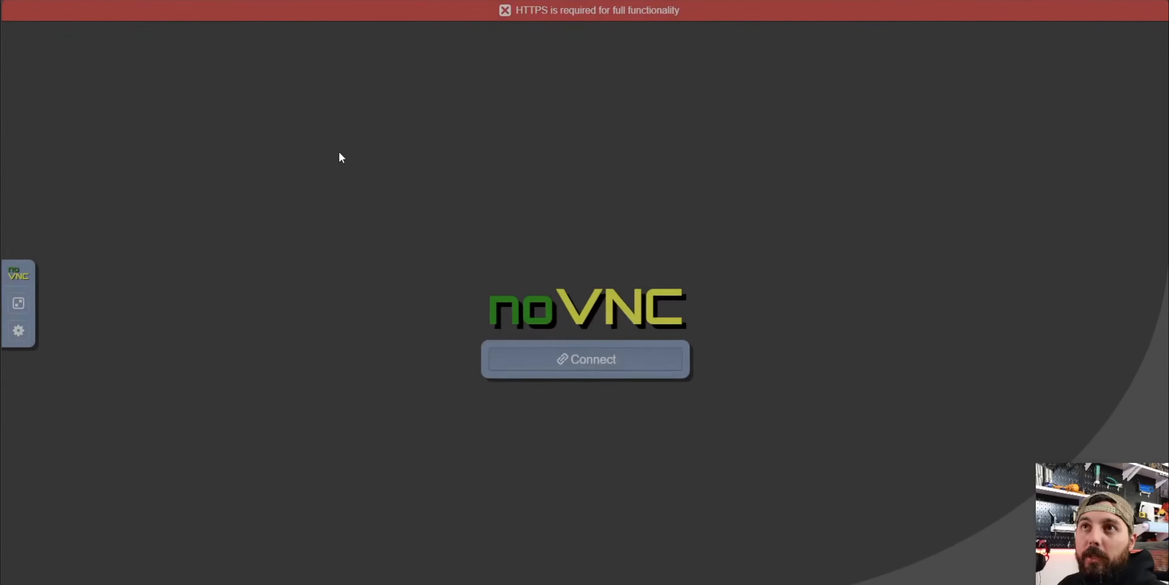
pyautogui.click(606, 363)
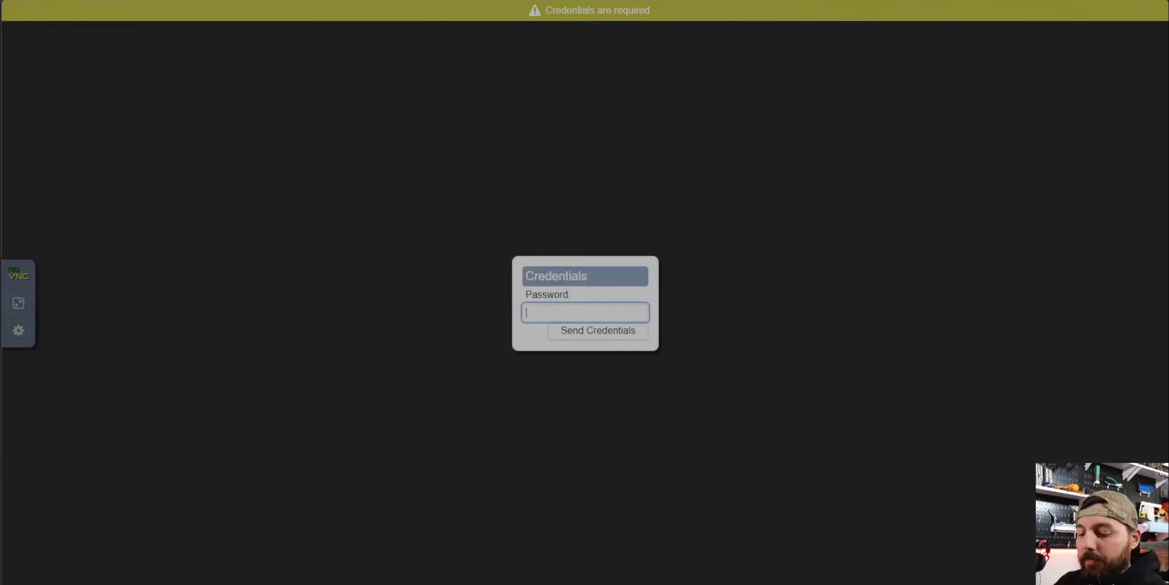
pyautogui.write('******')
pyautogui.press('Return')
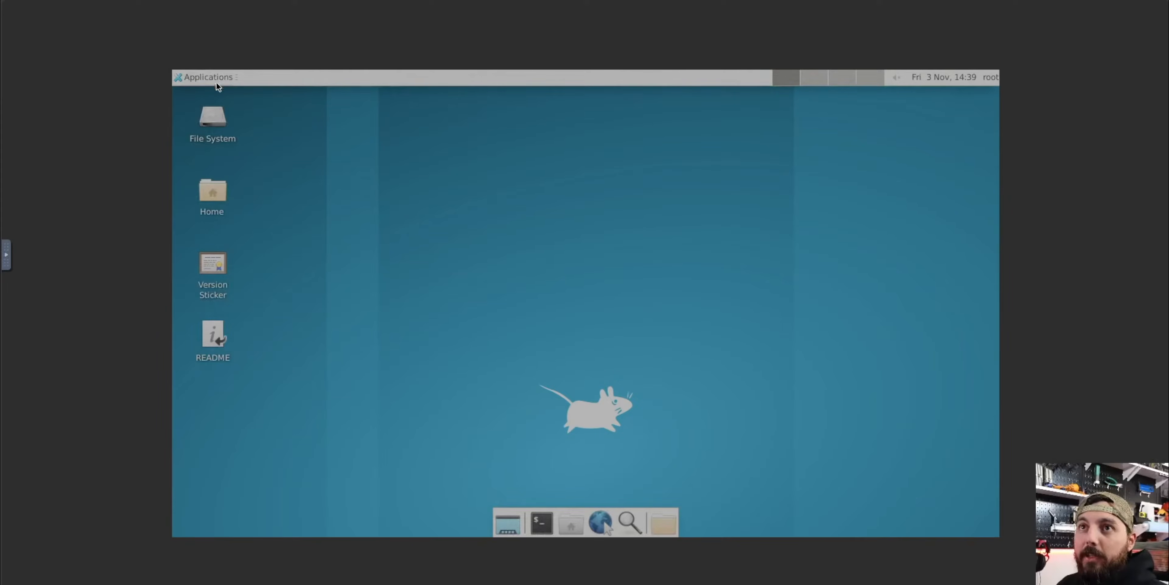
# - Launch OBS Studio on the remote desktop and dismiss its Auto-Configuration Wizard
pyautogui.rightClick(384, 137)
pyautogui.click(292, 155)
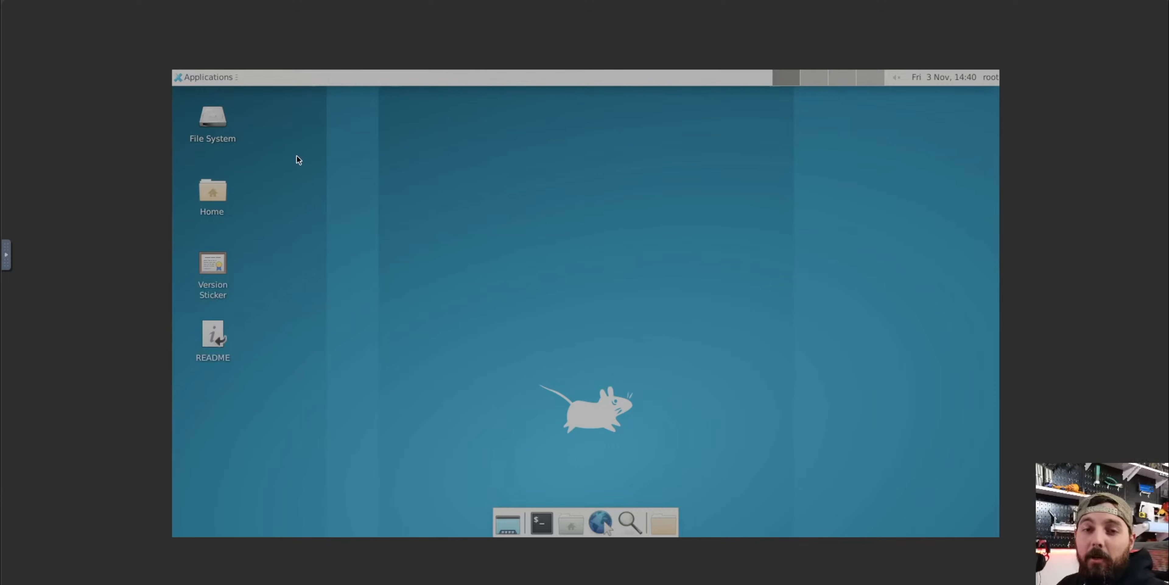
pyautogui.click(216, 80)
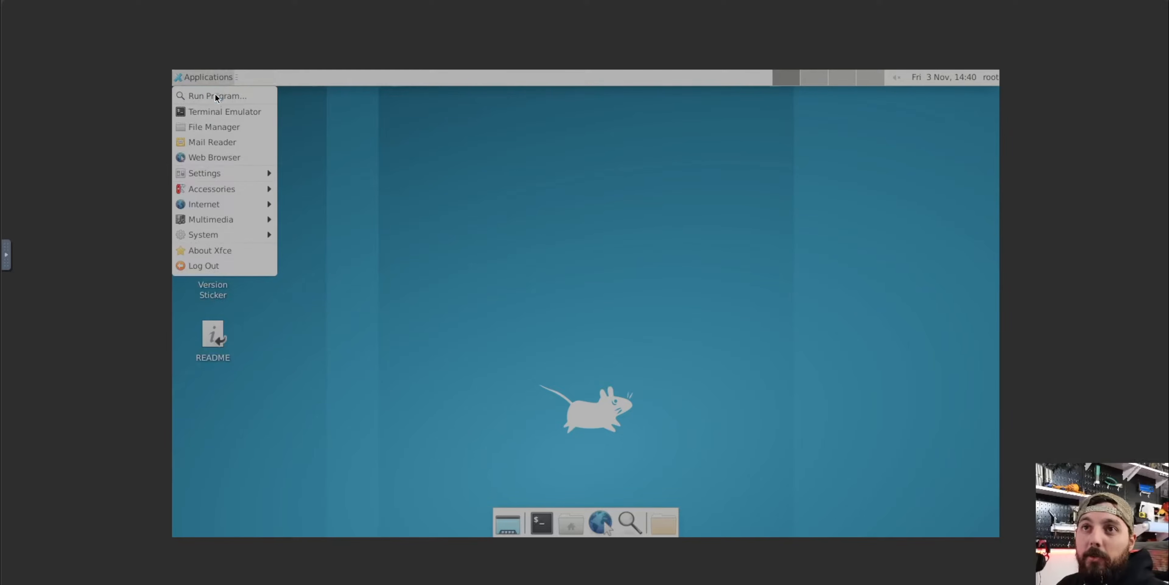
pyautogui.moveTo(238, 219)
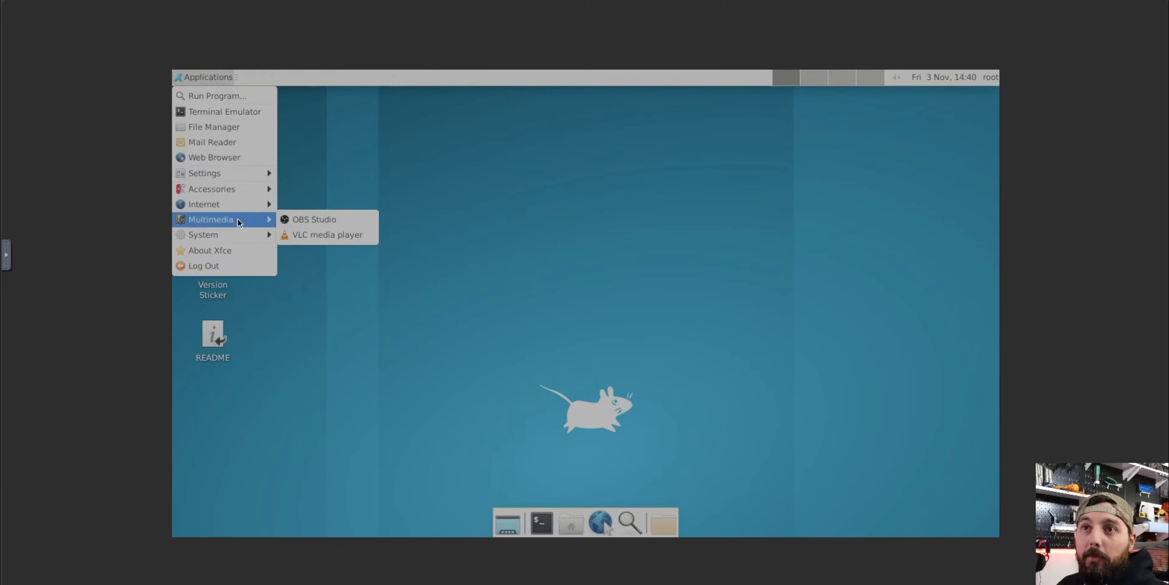
pyautogui.click(302, 221)
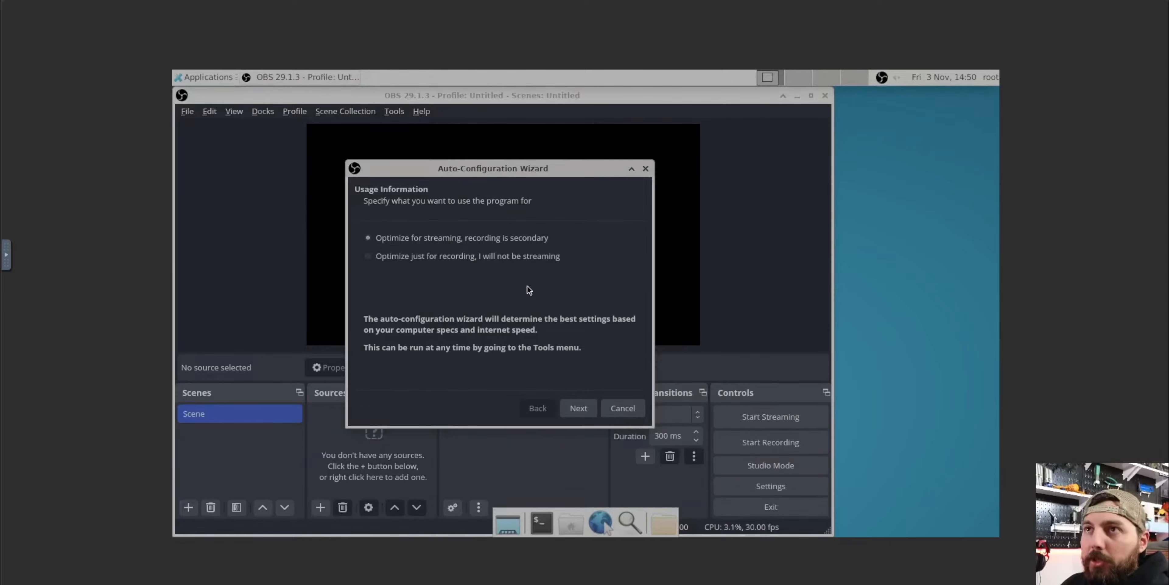
pyautogui.click(482, 258)
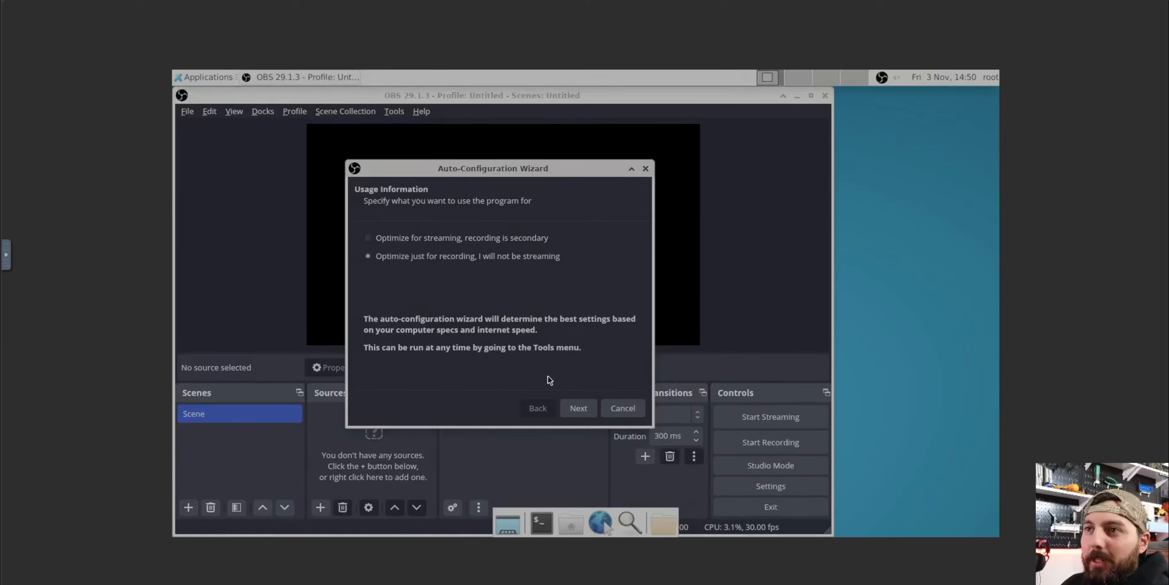
pyautogui.click(629, 413)
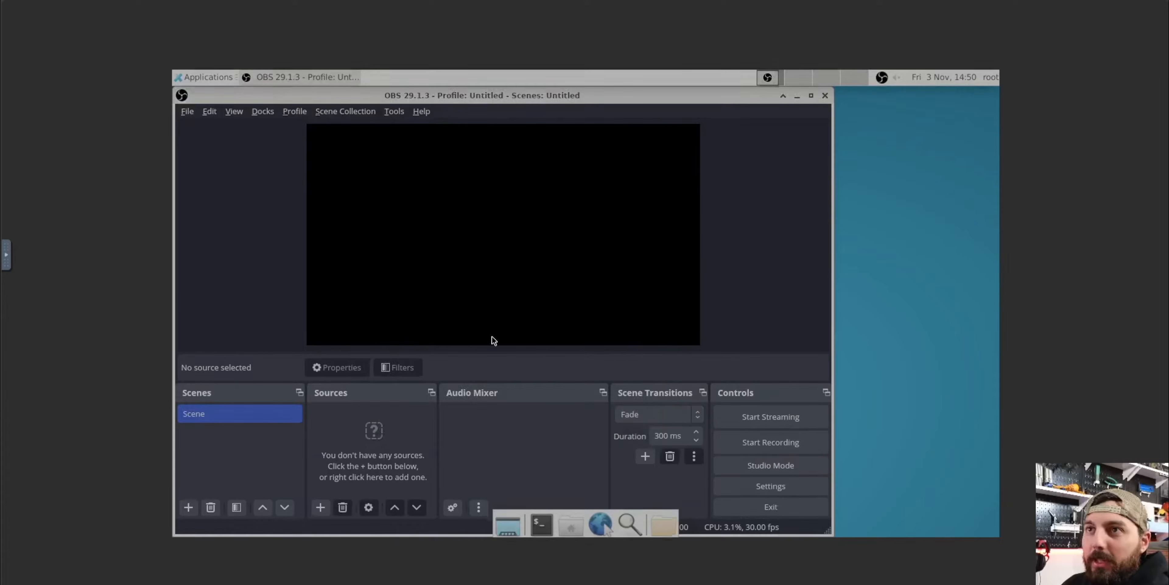
# - Try Hardware (NVENC, H.264) with preset P5: Slow (Good Quality) as OBS's streaming video encoder, and discard the settings
pyautogui.click(770, 486)
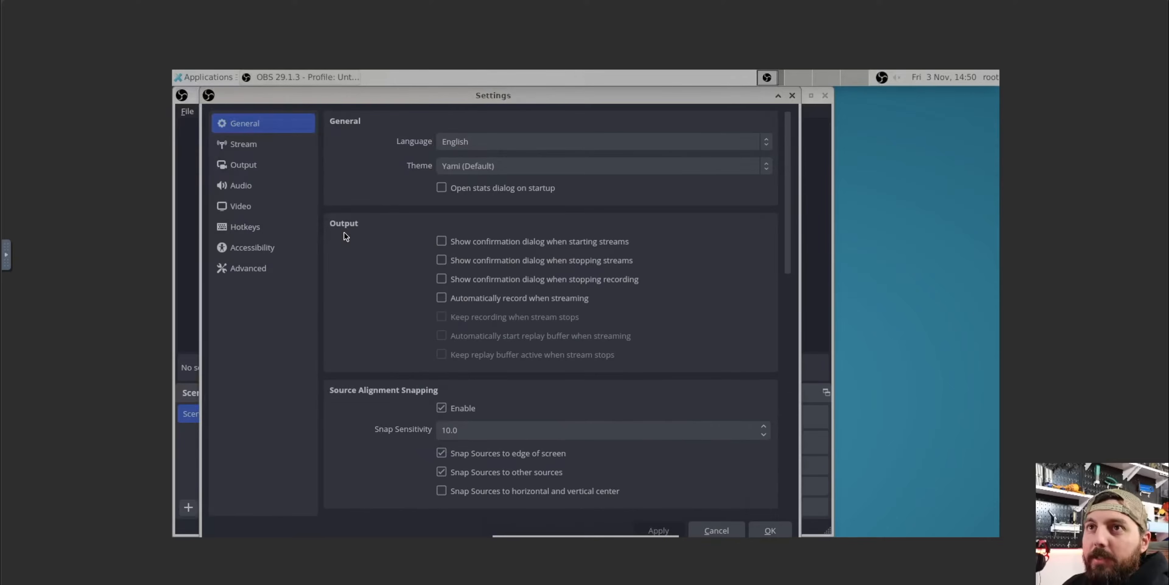
pyautogui.click(243, 166)
pyautogui.click(570, 217)
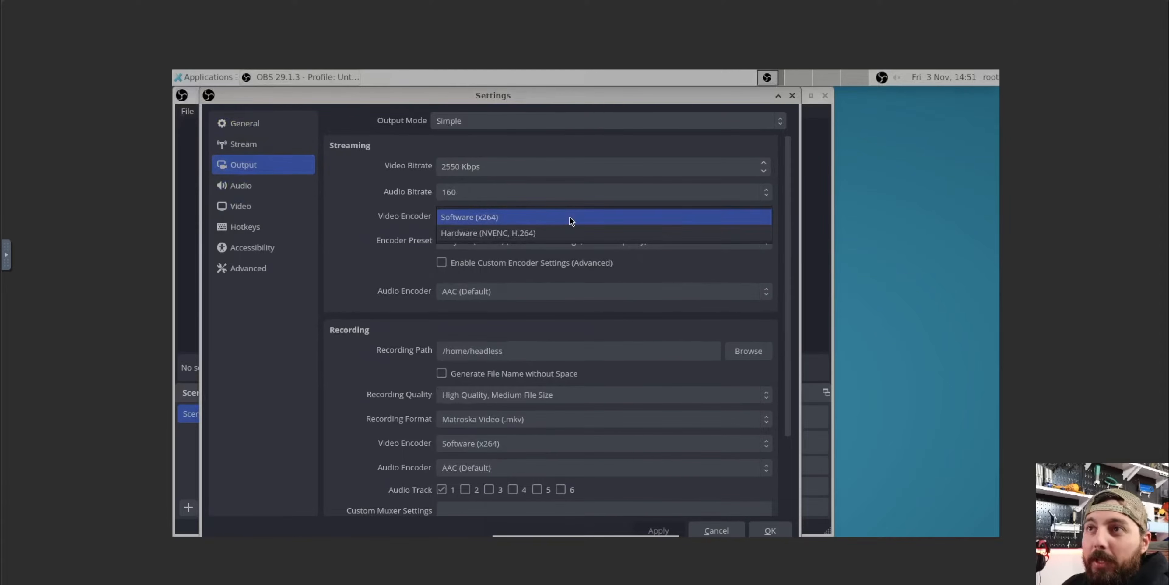
pyautogui.click(541, 233)
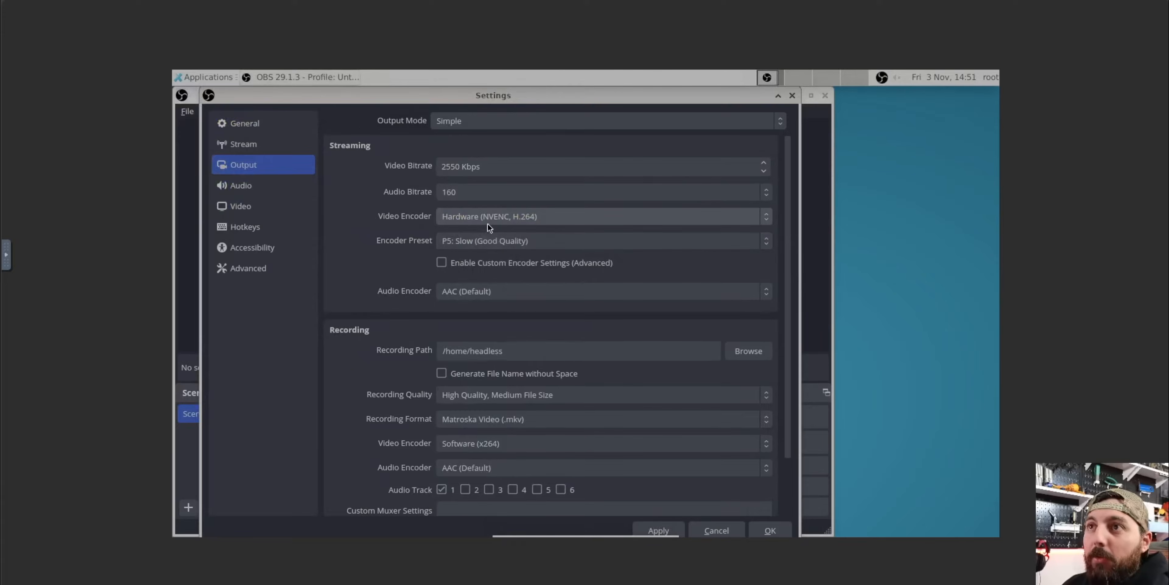
pyautogui.click(571, 245)
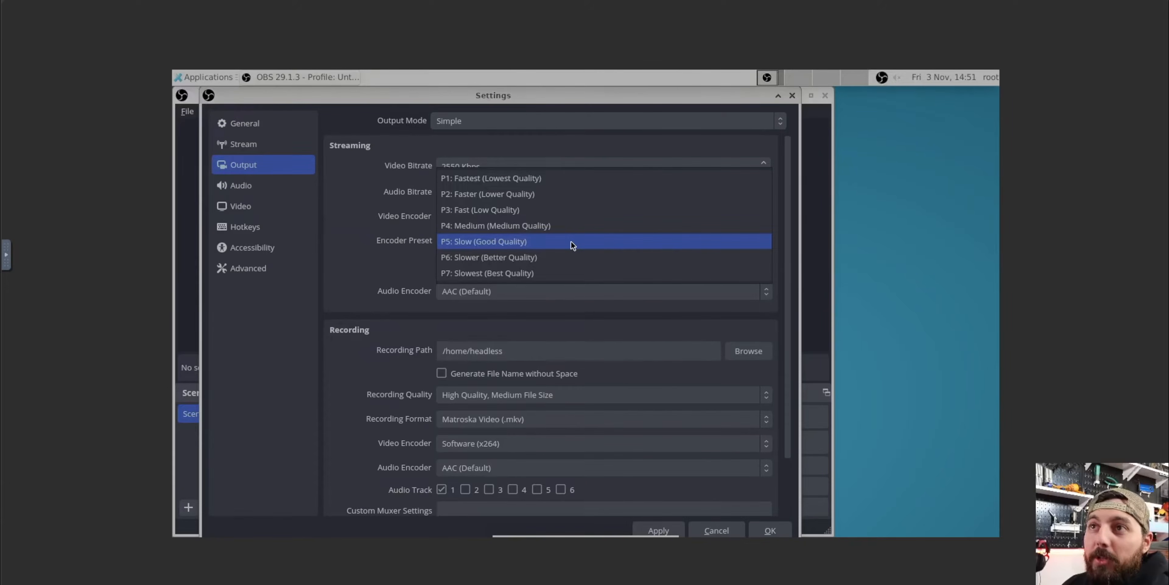
pyautogui.click(571, 241)
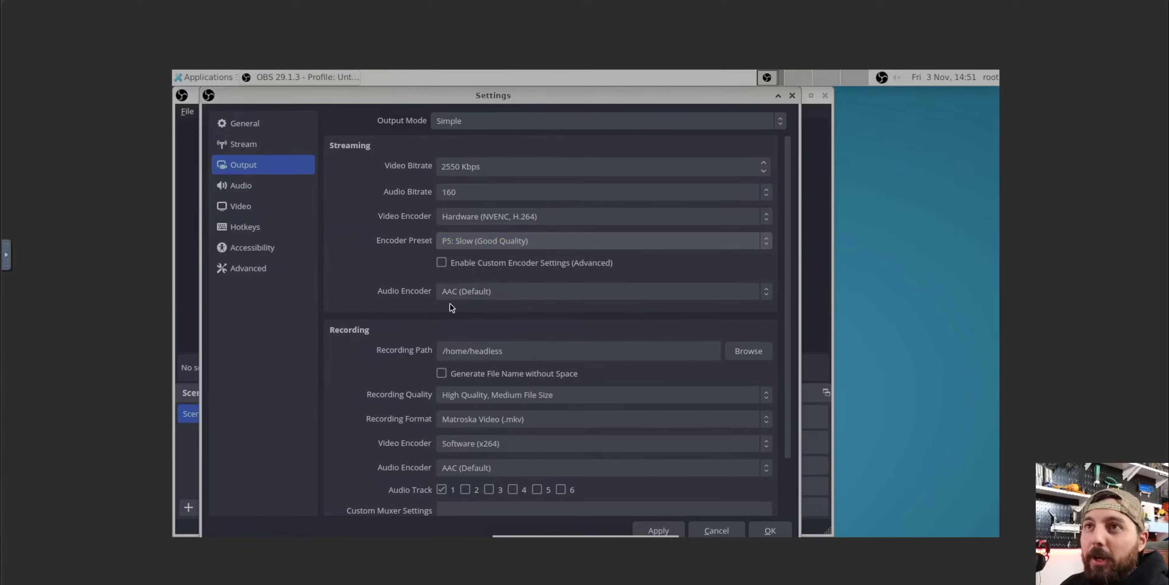
pyautogui.click(721, 529)
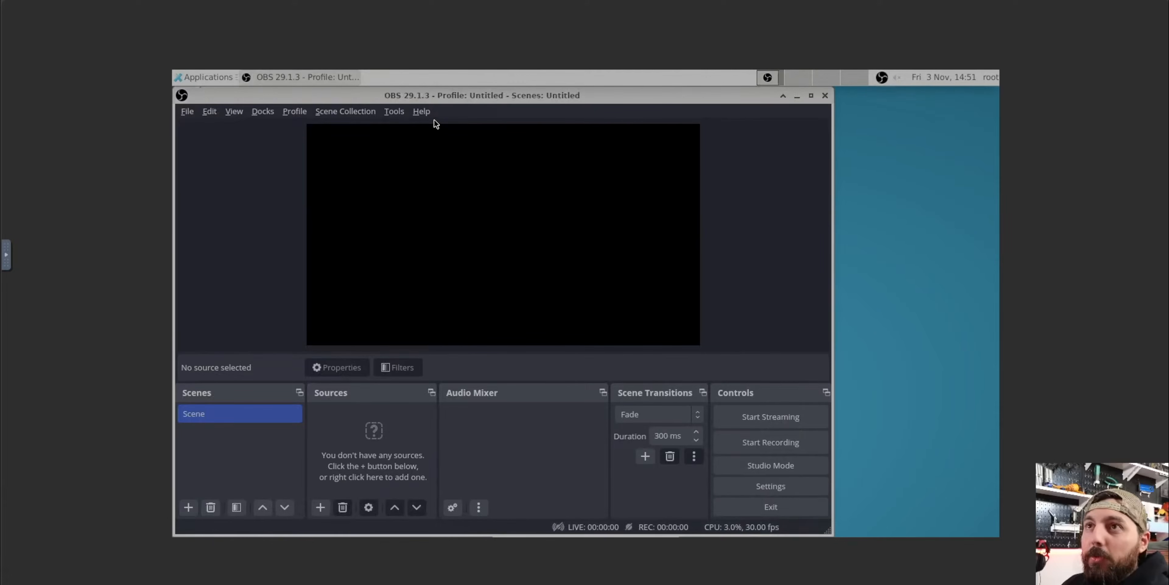
# - Run the Auto-Configuration Wizard optimized just for recording, keeping the current 1920x1080 canvas and preferring 60 FPS, and apply its settings
pyautogui.click(421, 111)
pyautogui.moveTo(394, 111)
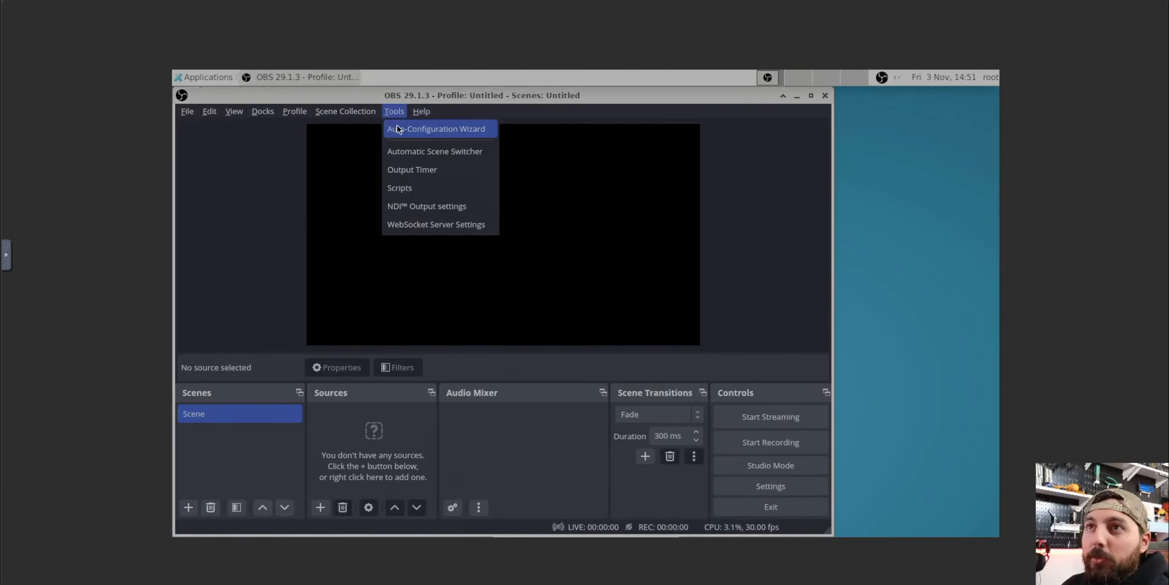
pyautogui.click(415, 130)
pyautogui.click(445, 256)
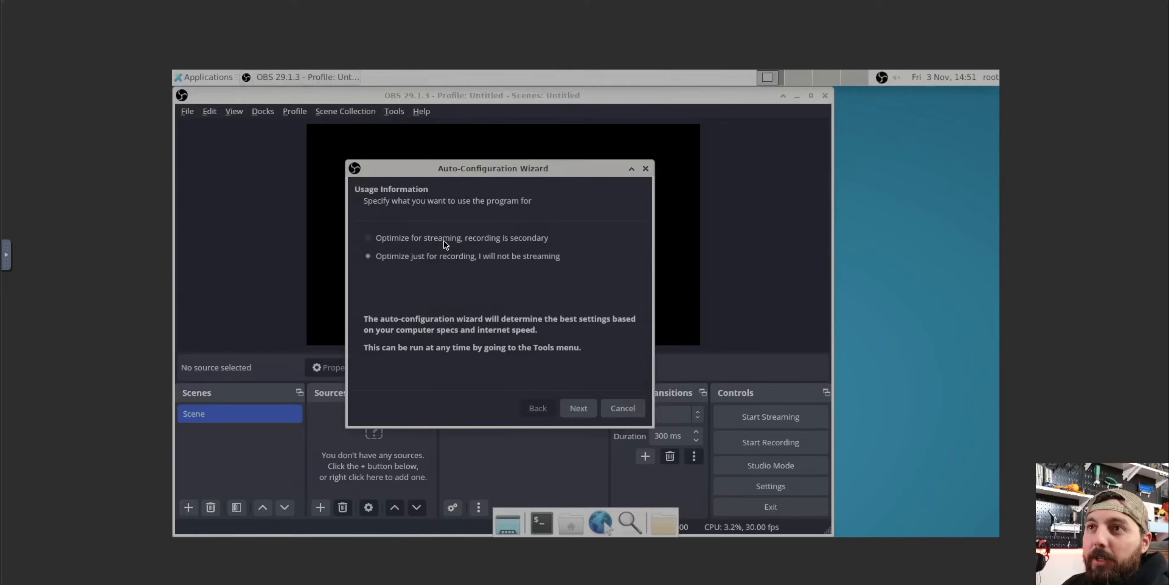
pyautogui.click(575, 408)
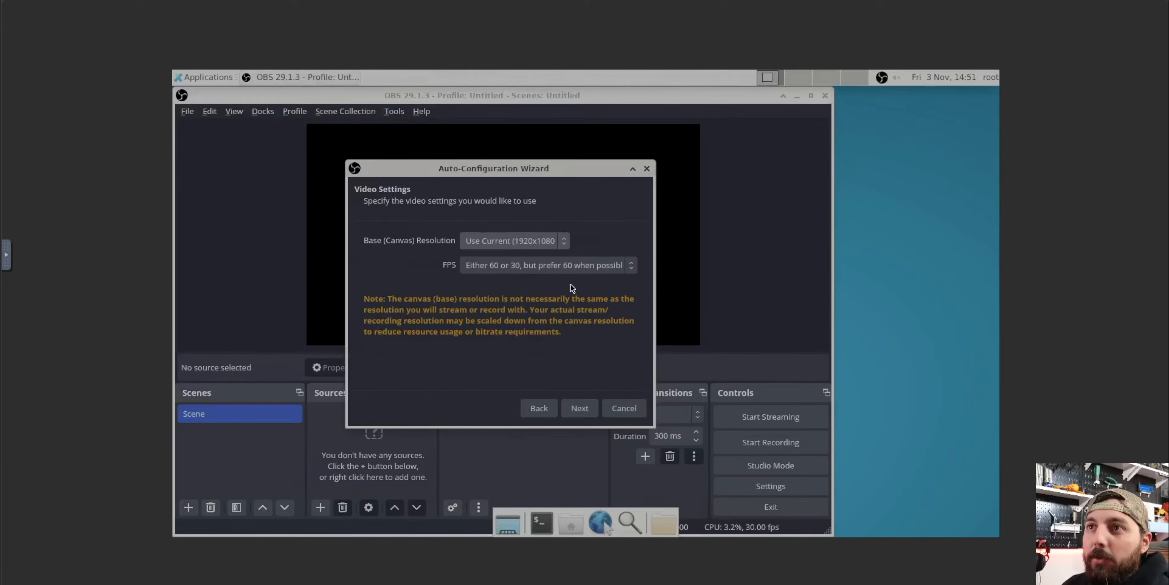
pyautogui.click(563, 245)
pyautogui.click(593, 241)
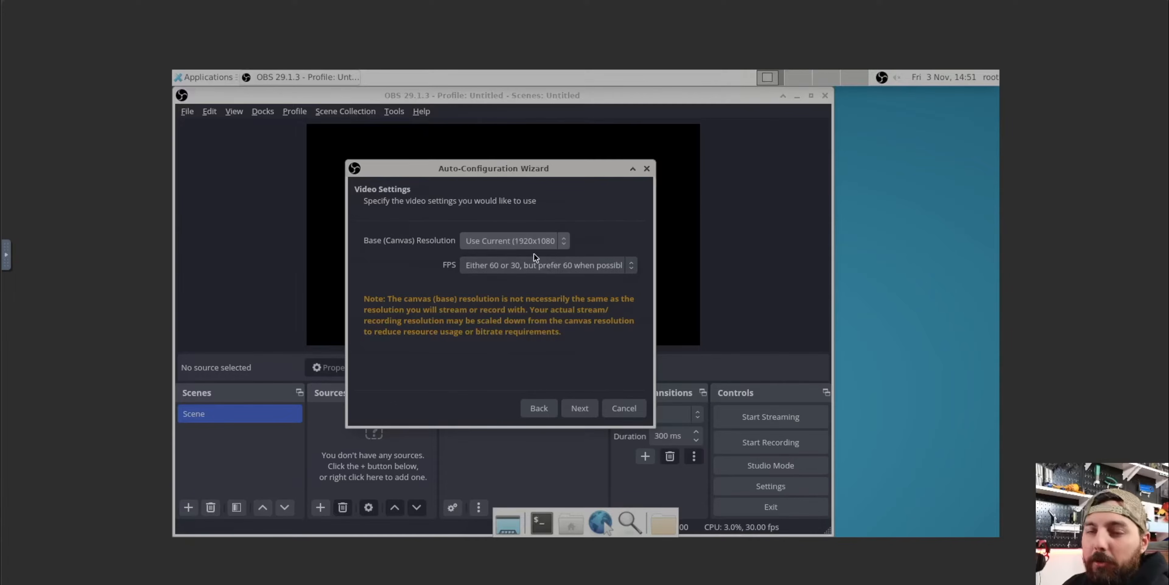
pyautogui.click(585, 414)
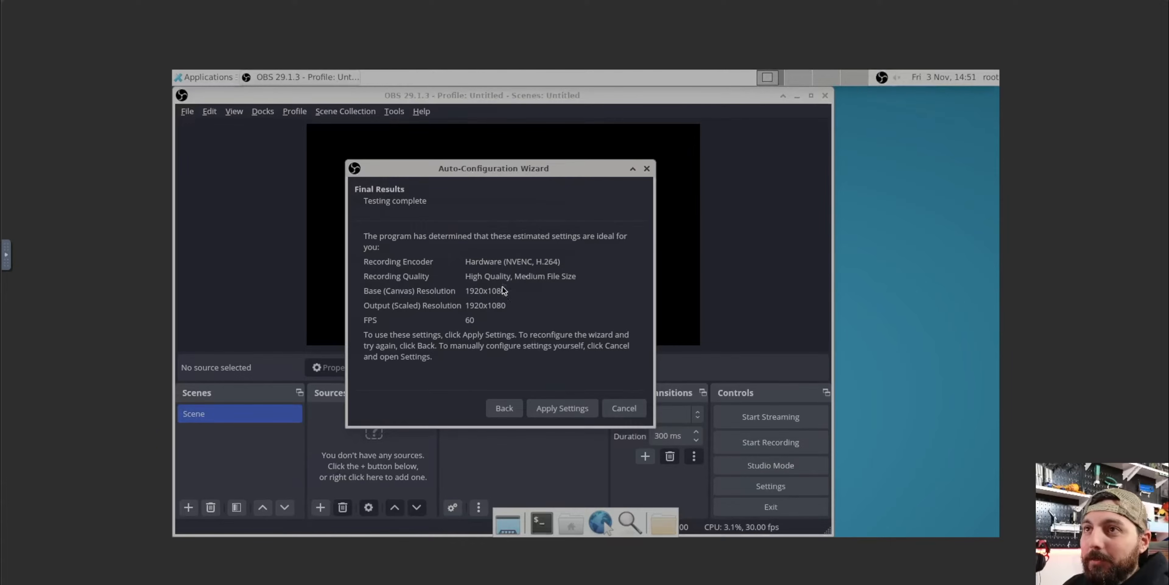
pyautogui.click(572, 404)
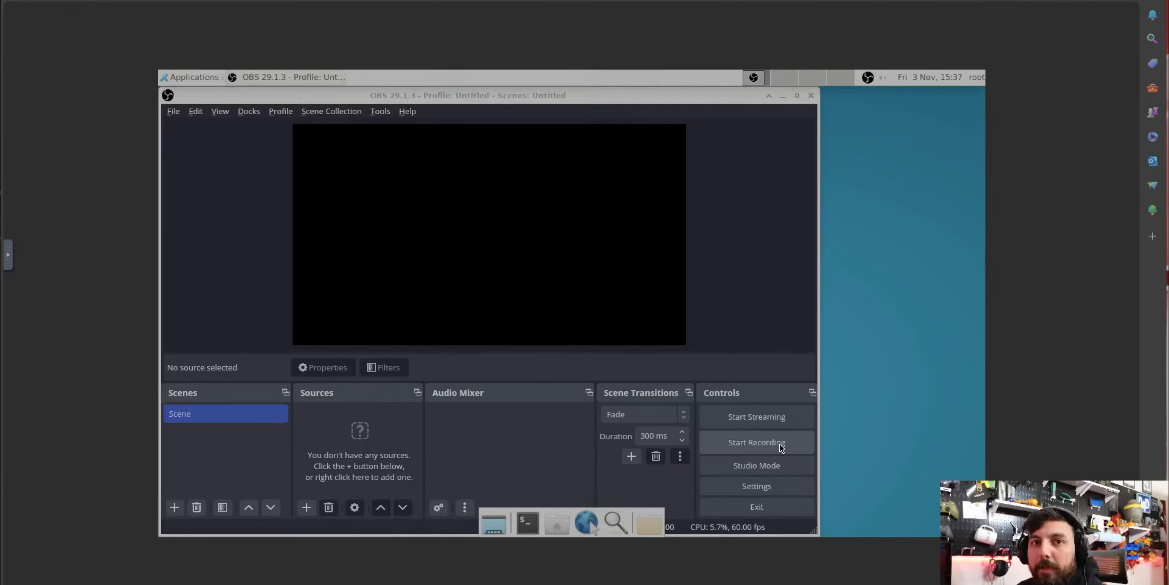
# - Examine the Output settings in OBS Studio
pyautogui.click(780, 486)
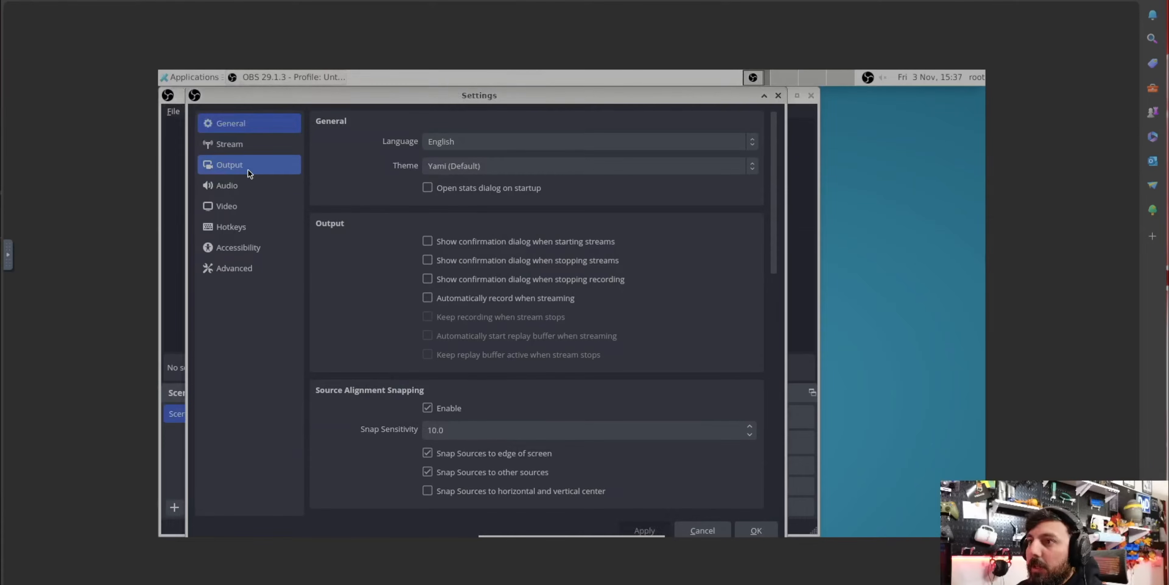
pyautogui.click(247, 166)
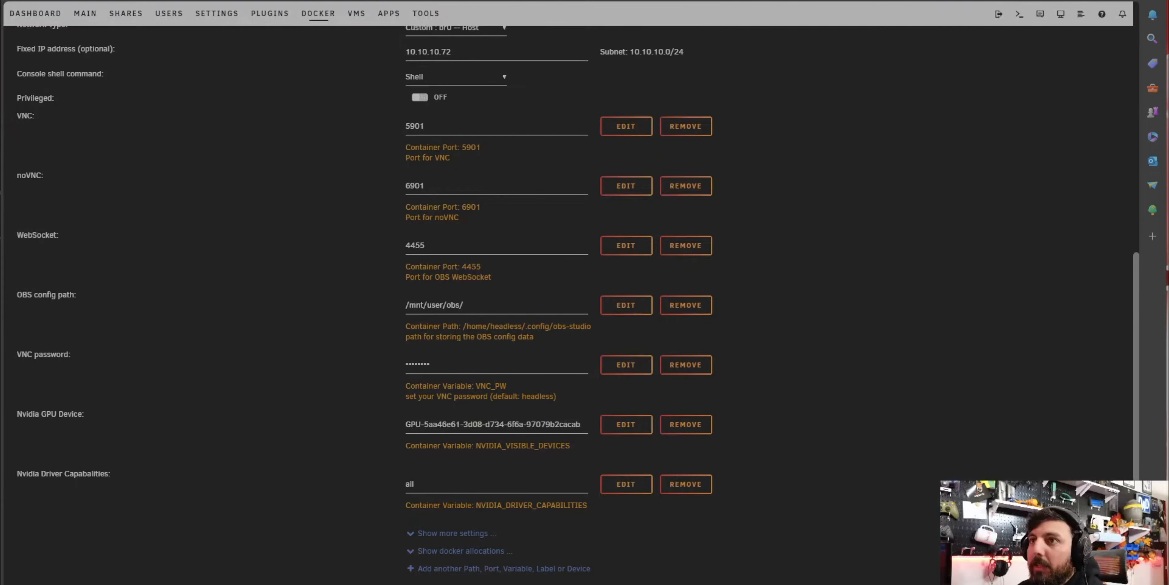
# - Open the OBS-NDI container's configuration for editing and copy the OBS config container path /home/headless/.config/obs-studio
pyautogui.click(317, 14)
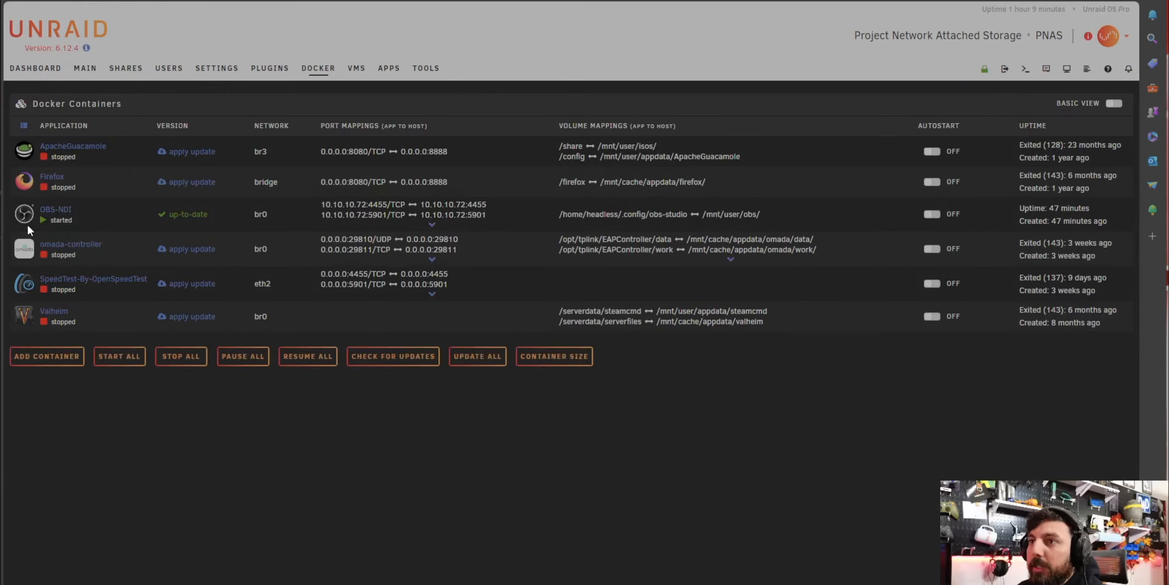
pyautogui.click(27, 223)
pyautogui.click(68, 342)
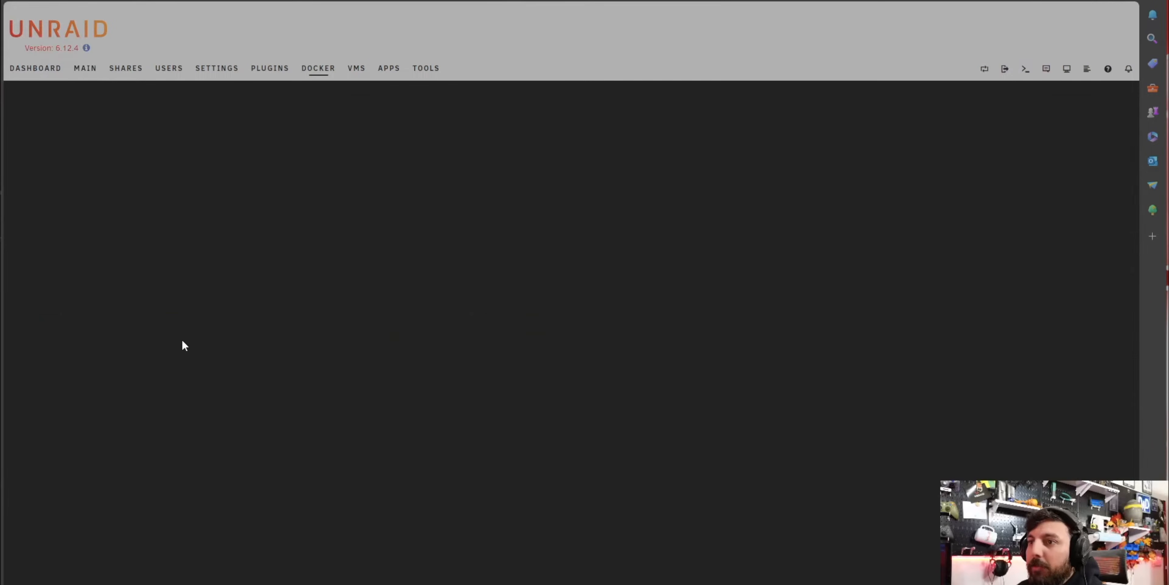
pyautogui.scroll(-8, 378, 339)
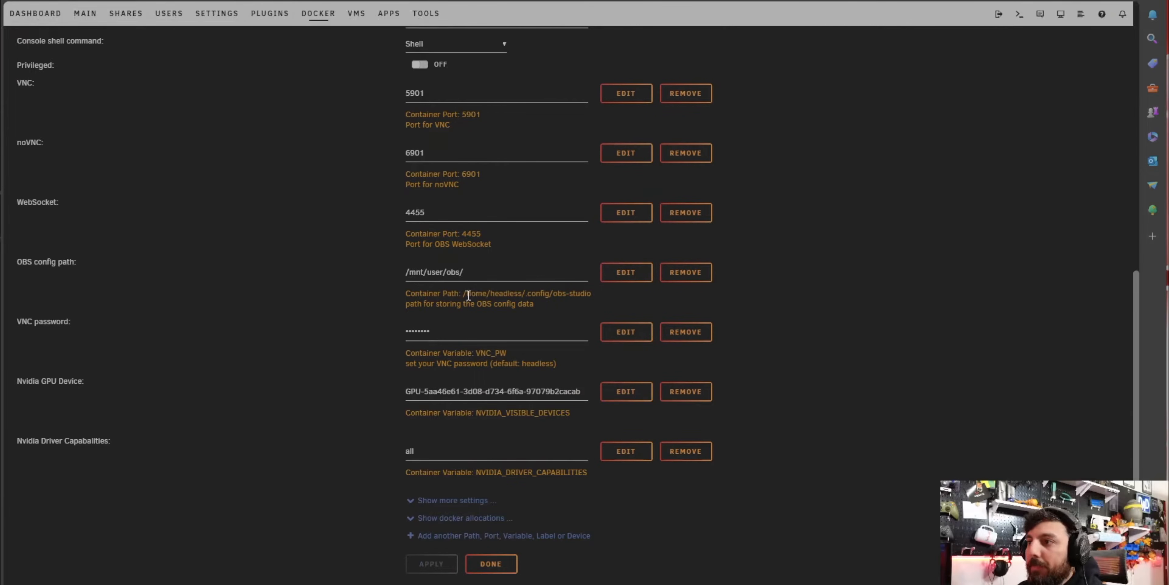
pyautogui.moveTo(462, 294); pyautogui.dragTo(593, 298)
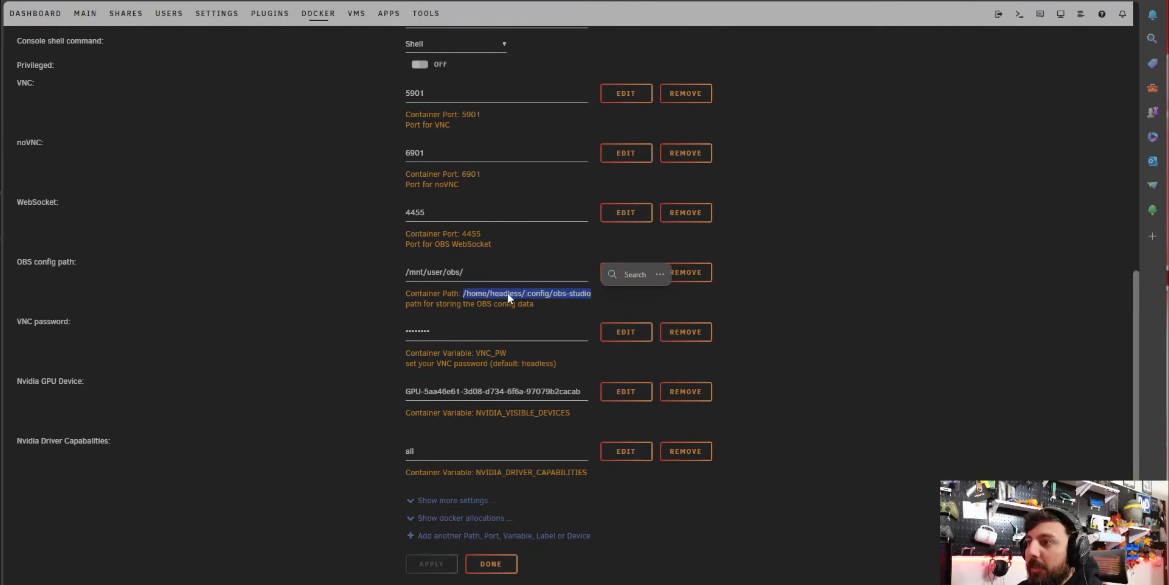
pyautogui.rightClick(557, 295)
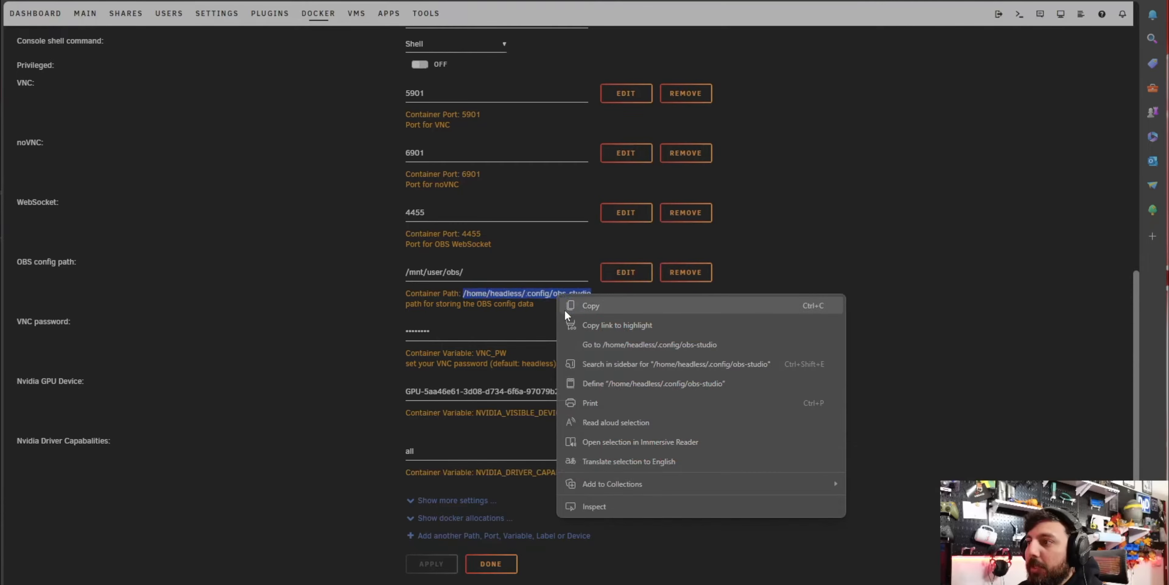
pyautogui.click(583, 307)
pyautogui.click(497, 295)
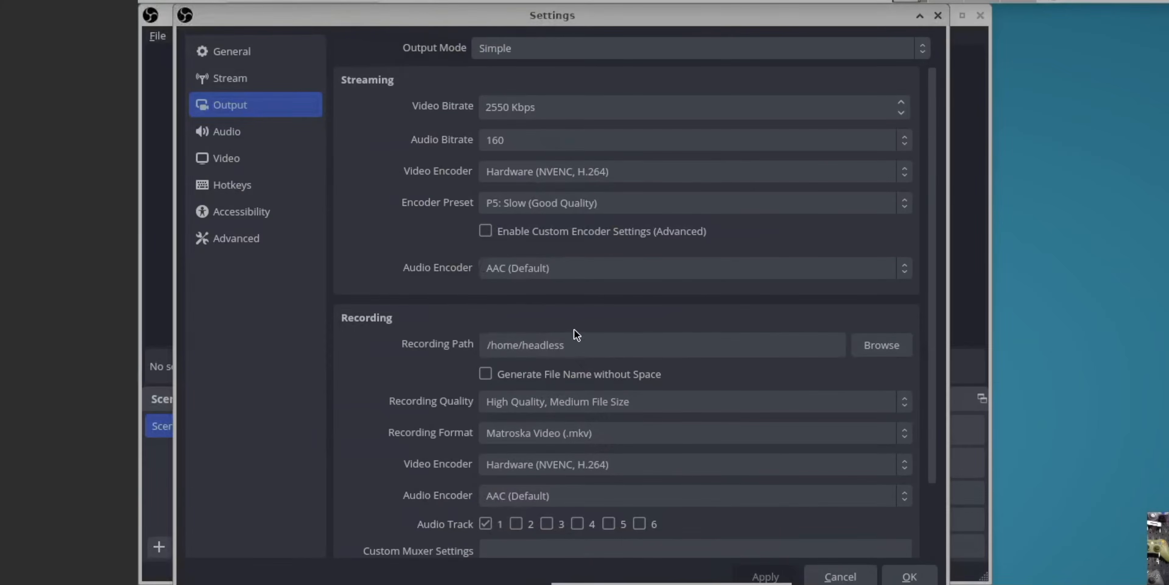
# - Set the recording path in OBS's Output settings to /home/headless/.config/obs-studio
pyautogui.click(685, 347)
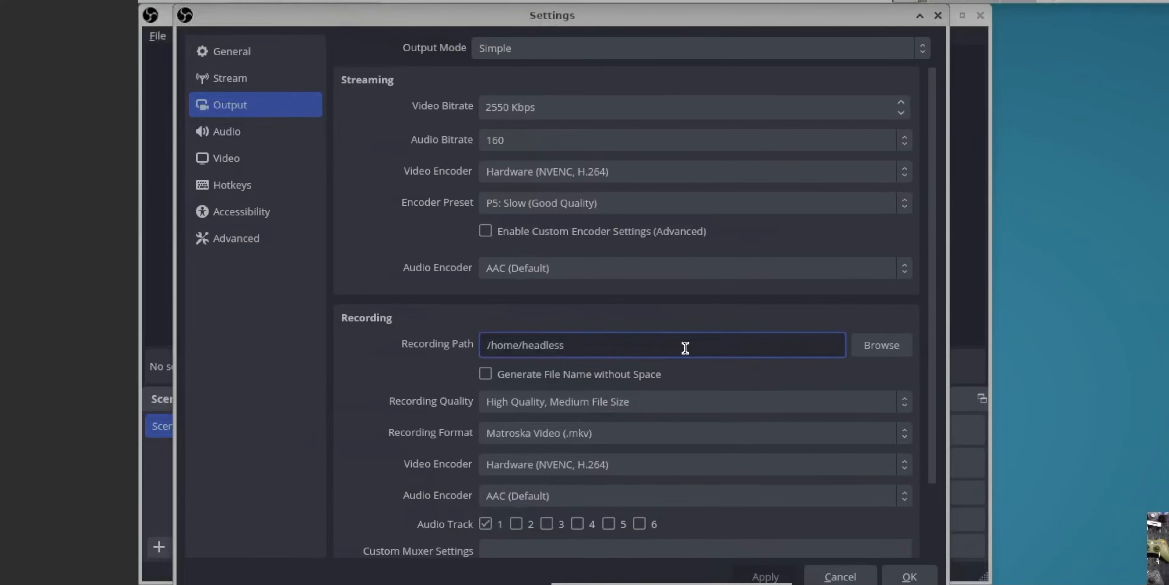
pyautogui.write('/.config')
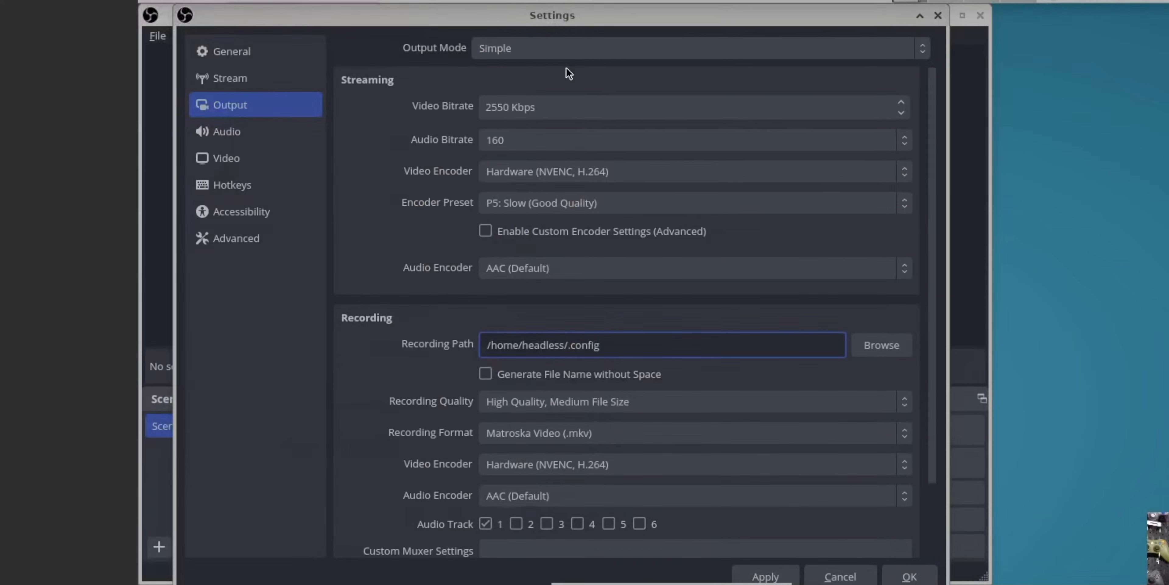
pyautogui.write('/obs-studio')
# - Browse for the recording directory and create a folder named videos inside obs-studio
pyautogui.click(876, 338)
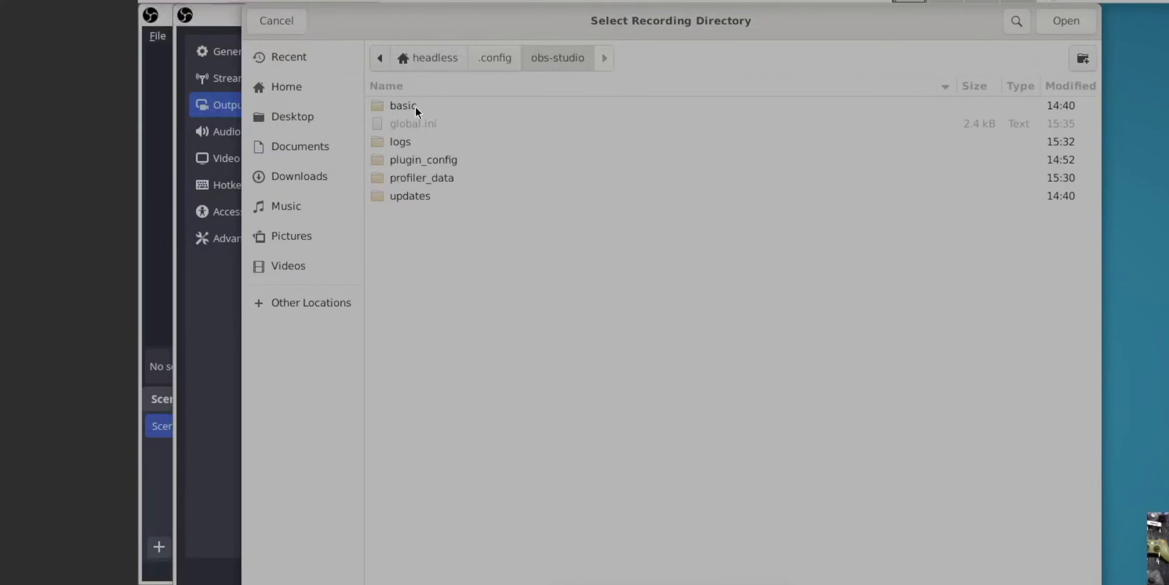
pyautogui.rightClick(413, 226)
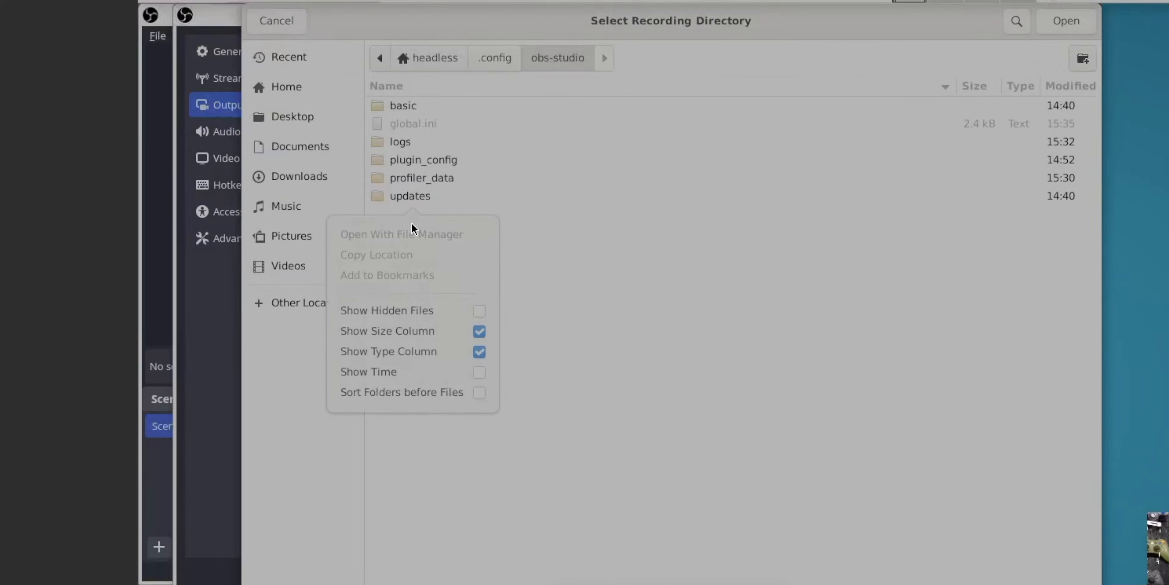
pyautogui.click(650, 325)
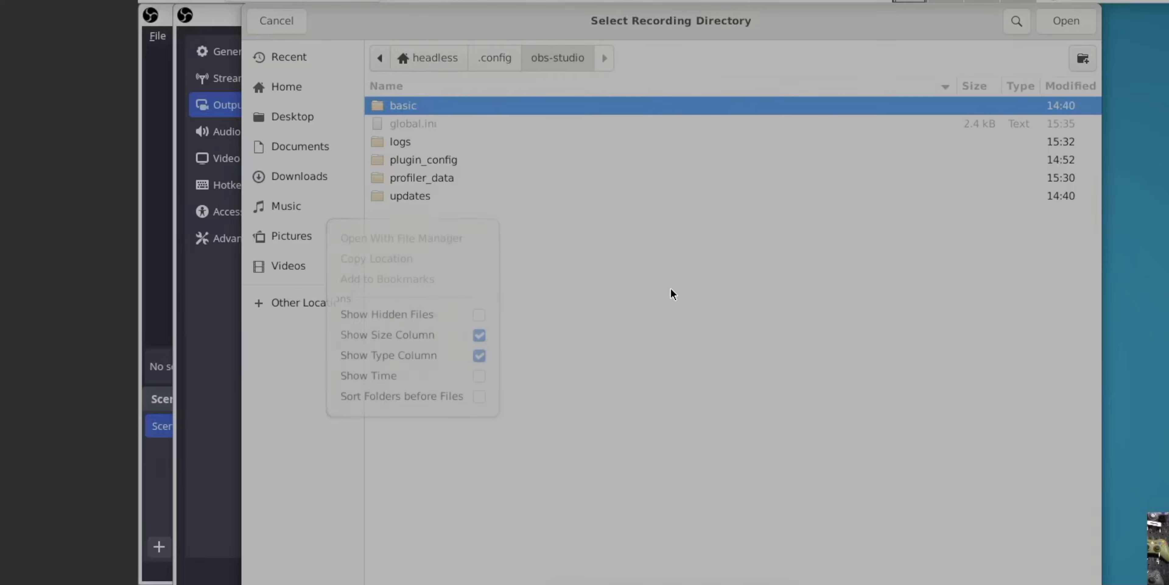
pyautogui.click(1082, 58)
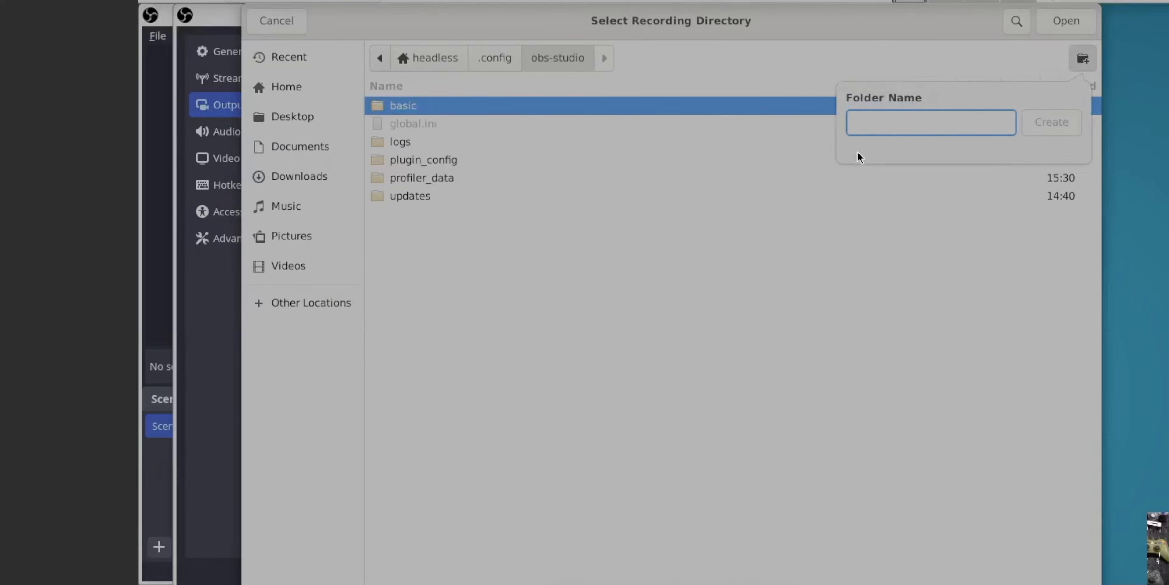
pyautogui.write('vid')
pyautogui.press('BackSpace')
pyautogui.press('BackSpace')
pyautogui.press('BackSpace')
pyautogui.write('videos')
pyautogui.press('Return')
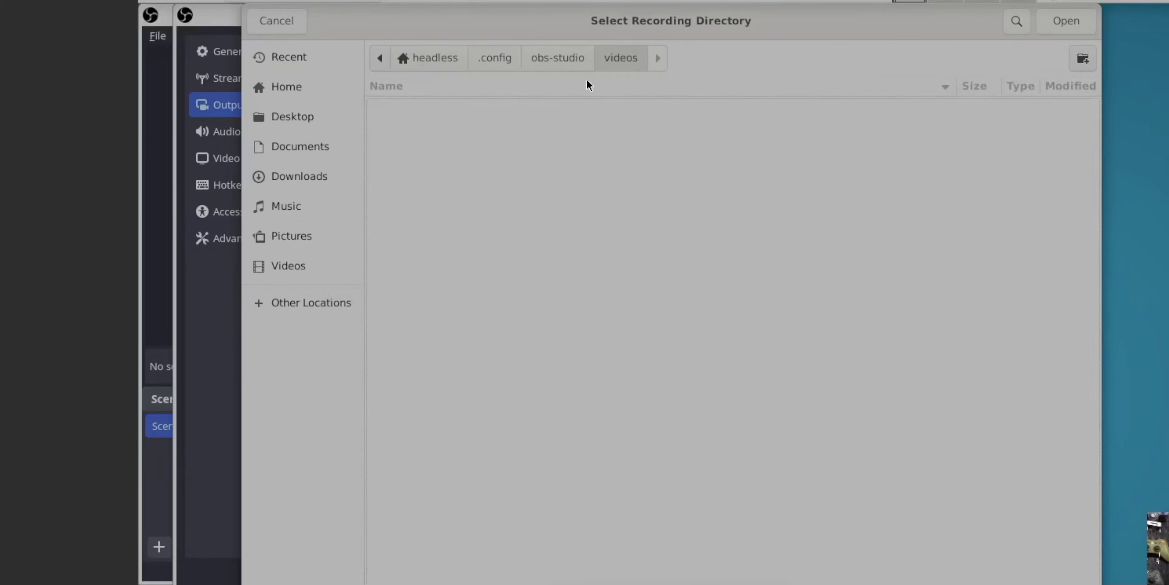
# - Choose the videos folder in obs-studio as the recording directory, apply the settings and close them
pyautogui.click(560, 67)
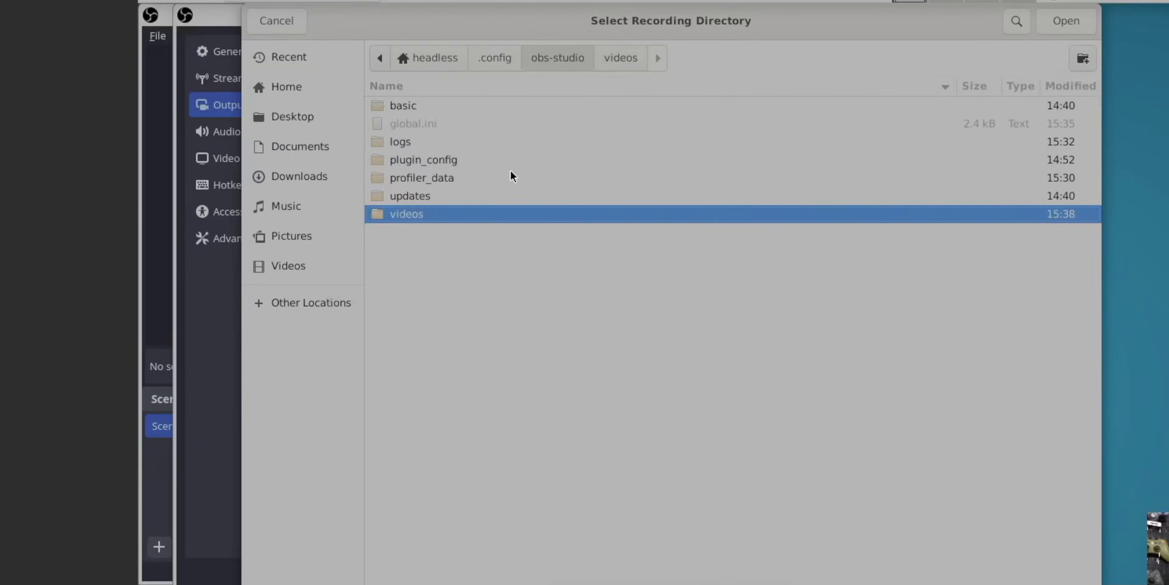
pyautogui.click(1059, 27)
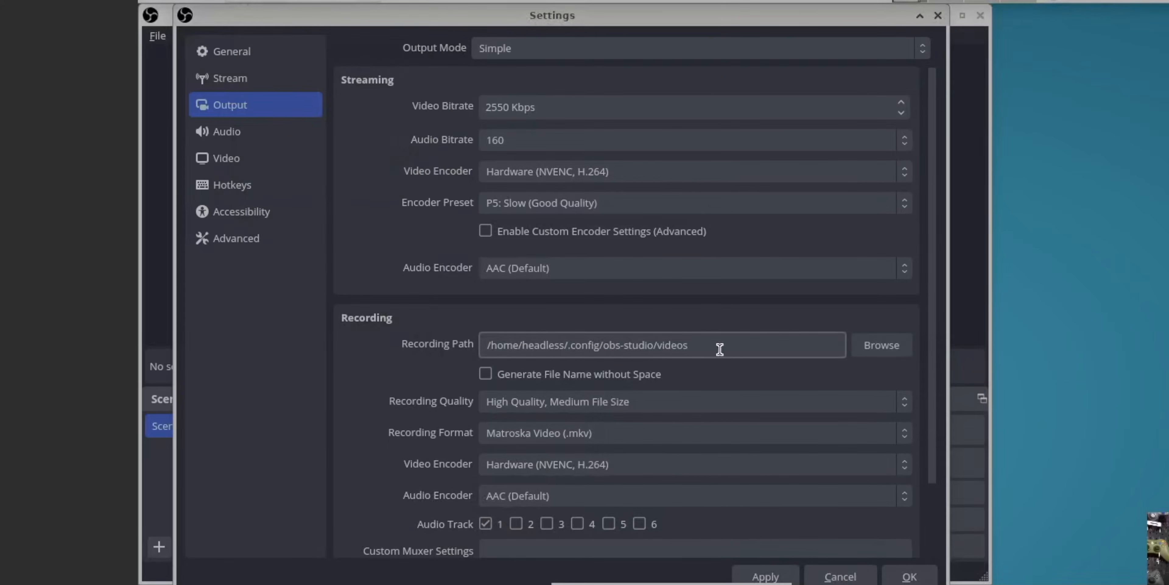
pyautogui.click(767, 576)
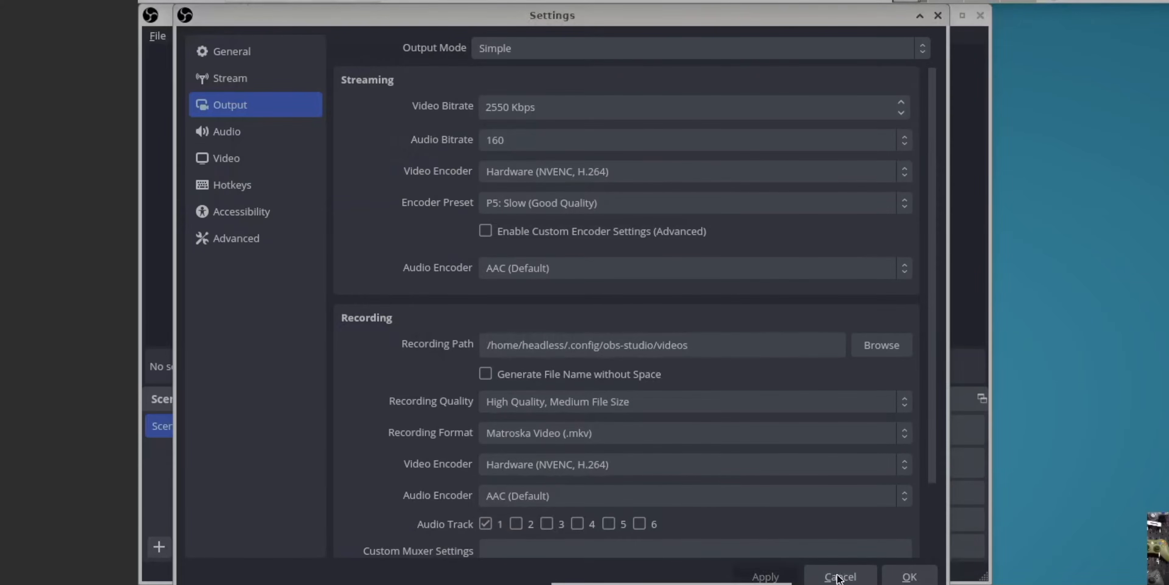
pyautogui.click(908, 576)
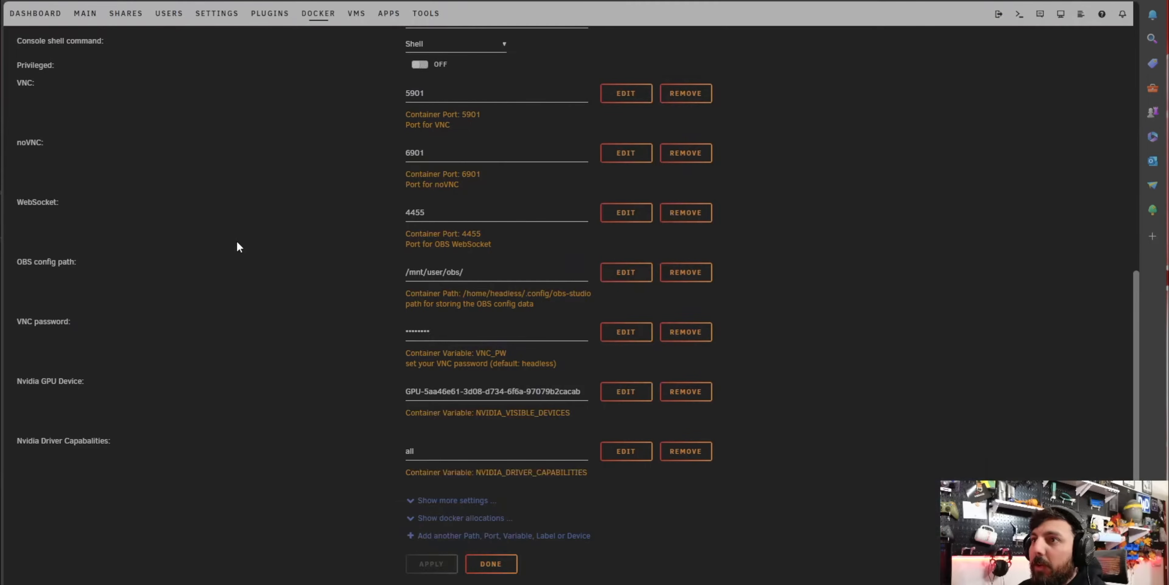
# - Switch to Unraid and browse the contents of the obs user share
pyautogui.click(126, 13)
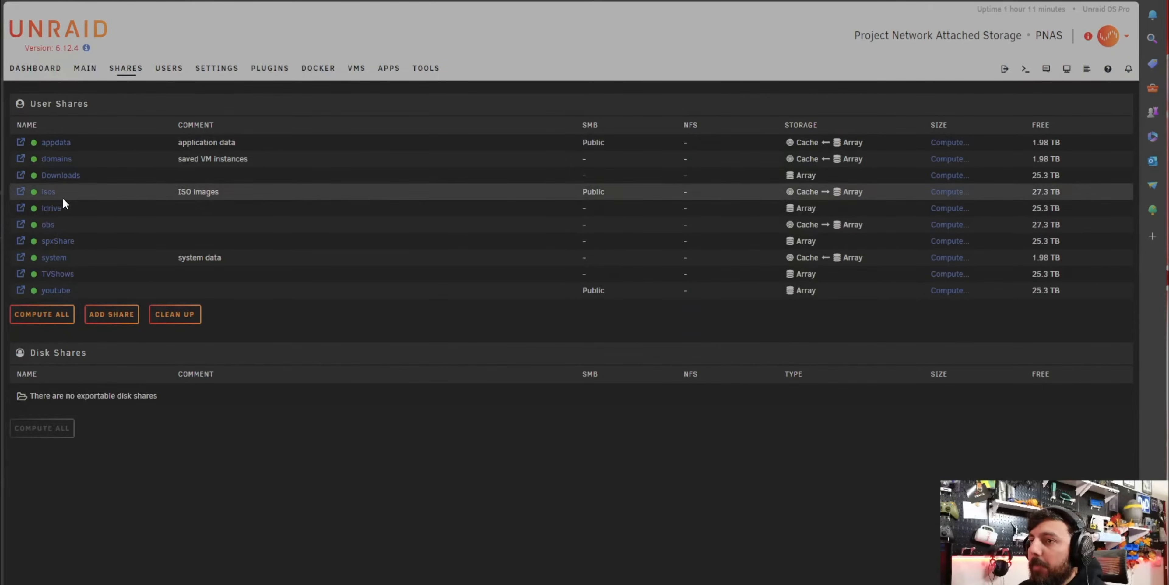
pyautogui.click(21, 225)
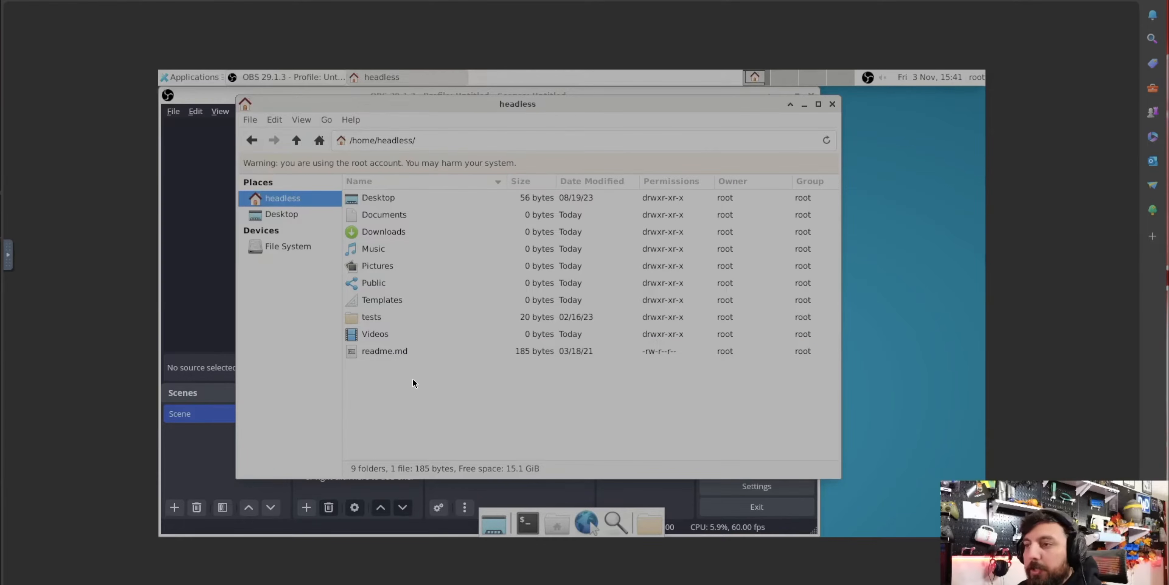
# - Show hidden files in the remote desktop's file manager, view the /home/headless/.config/obs-studio/videos folder, and close the window
pyautogui.click(303, 121)
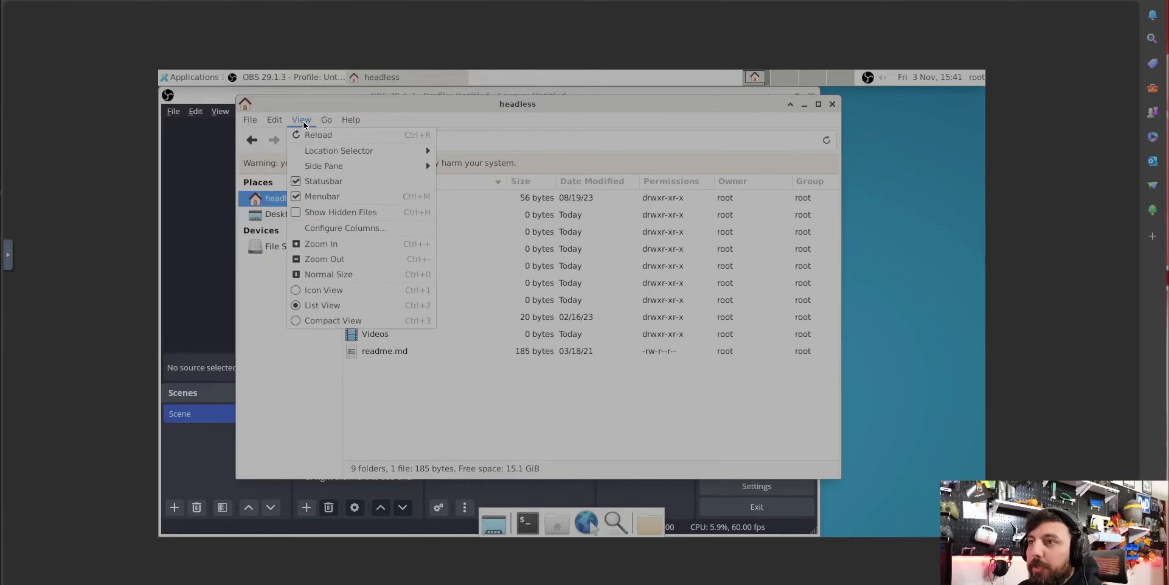
pyautogui.click(324, 213)
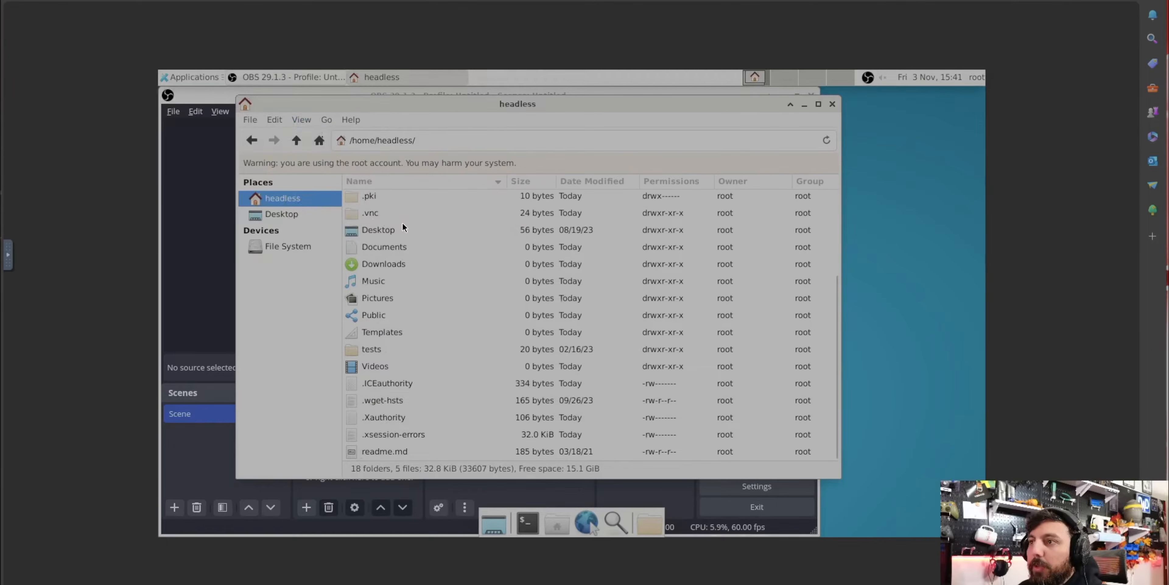
pyautogui.scroll(3, 394, 228)
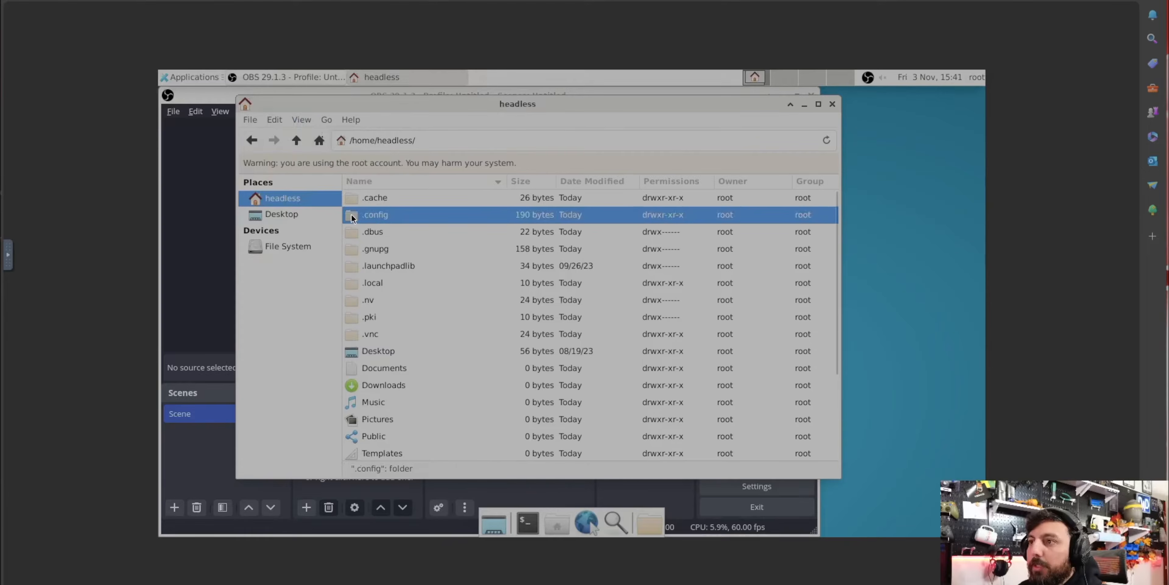
pyautogui.doubleClick(352, 214)
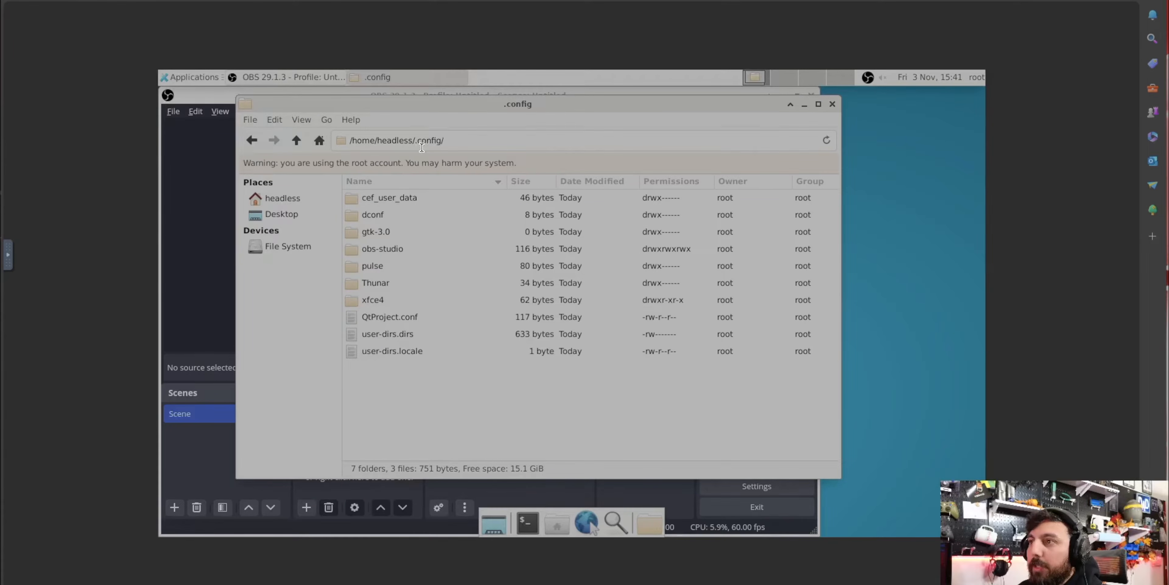
pyautogui.doubleClick(353, 248)
pyautogui.doubleClick(350, 281)
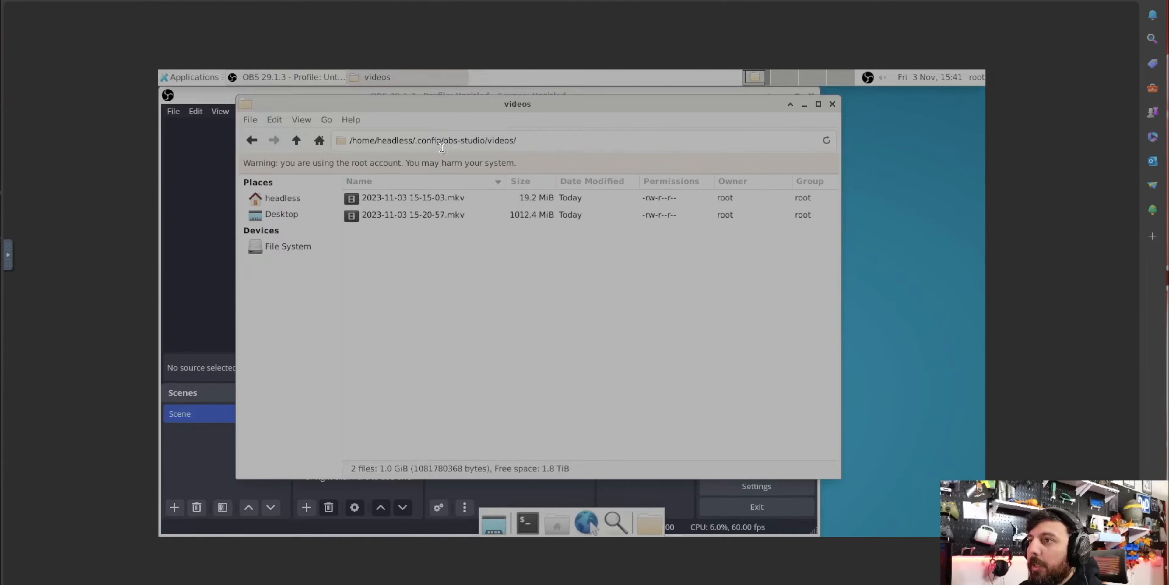
pyautogui.click(832, 104)
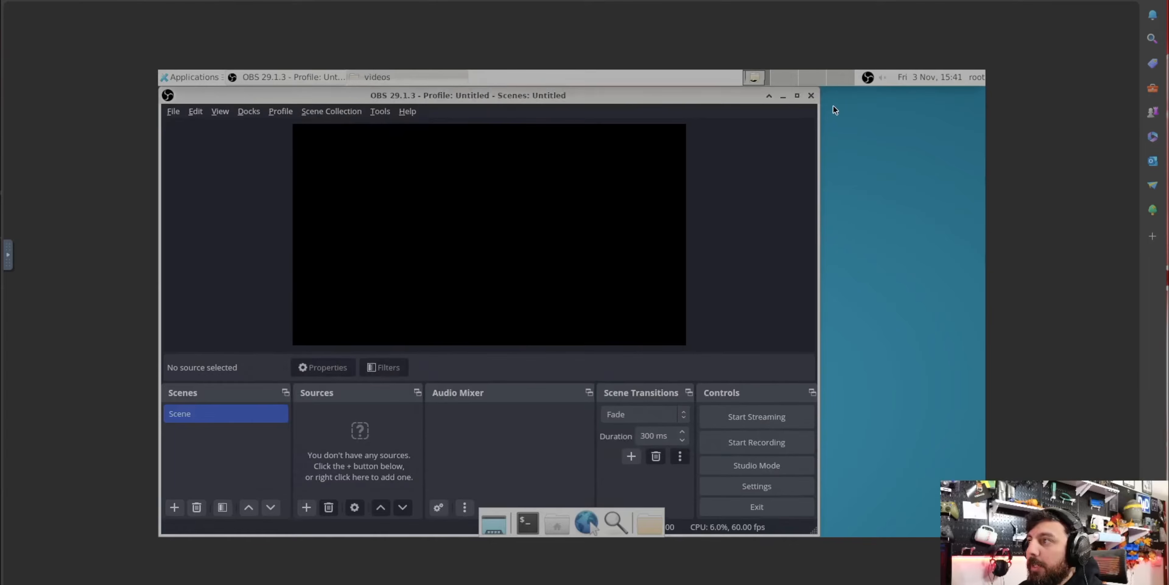
# - Browse to the headless home folder from OBS's recording path setting and turn off the display of hidden files
pyautogui.click(757, 485)
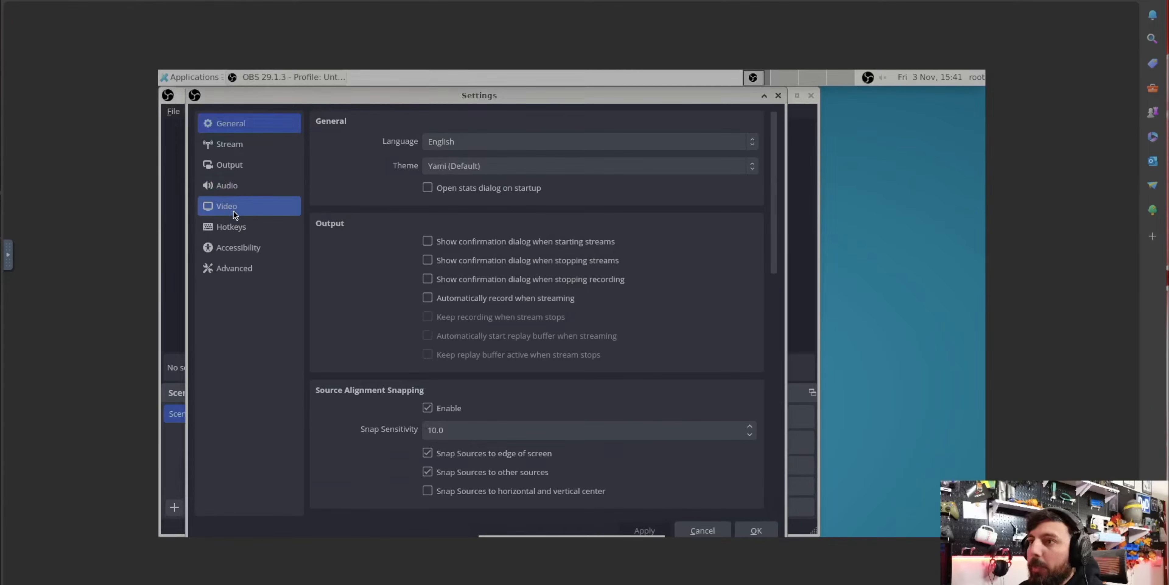
pyautogui.click(235, 167)
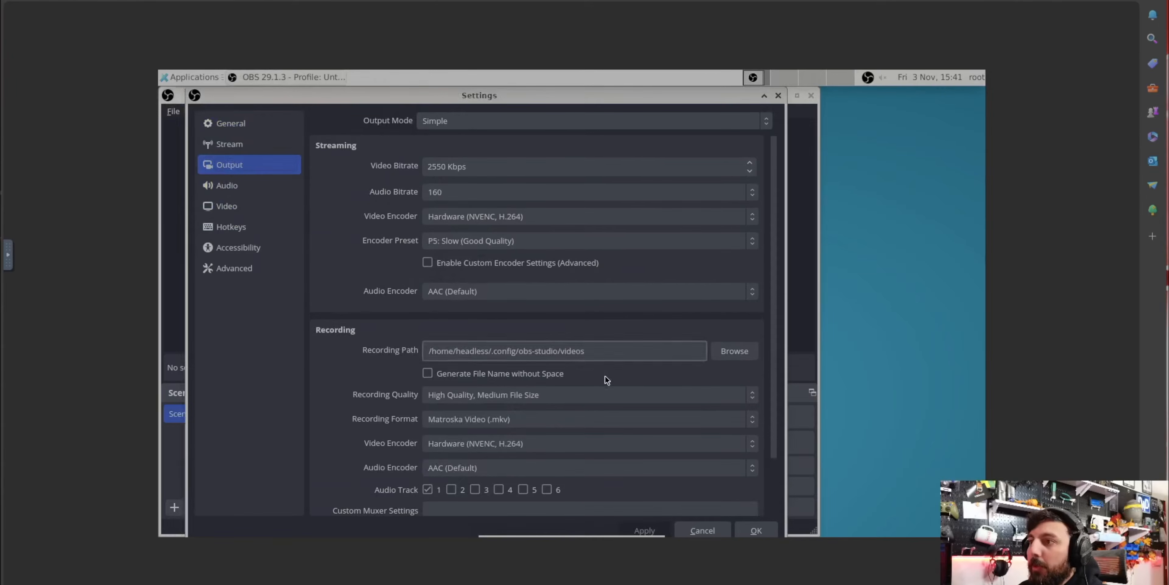
pyautogui.click(735, 351)
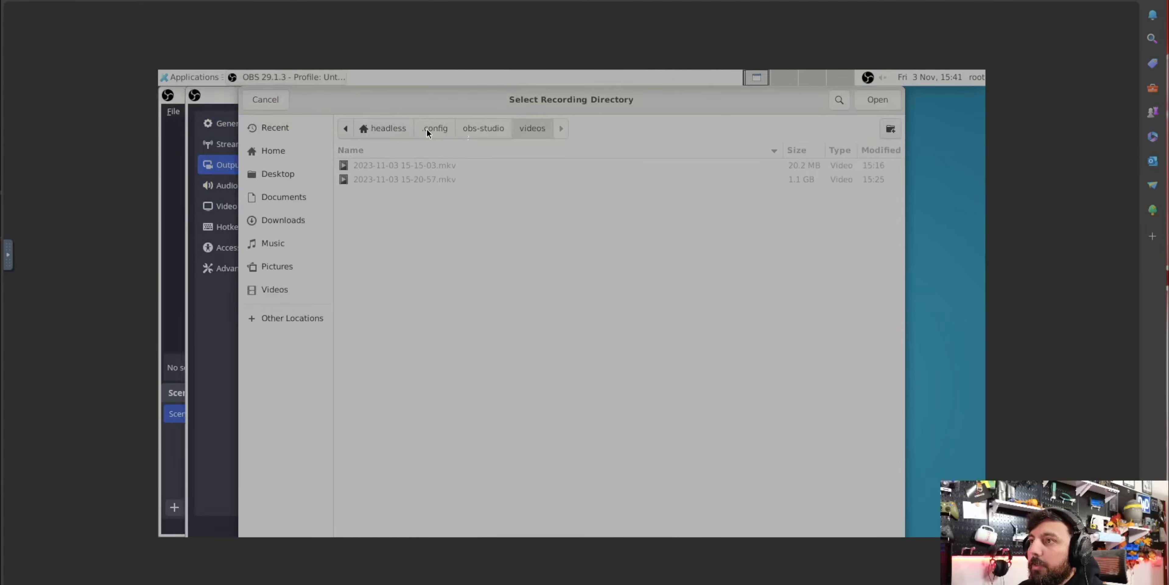
pyautogui.click(388, 129)
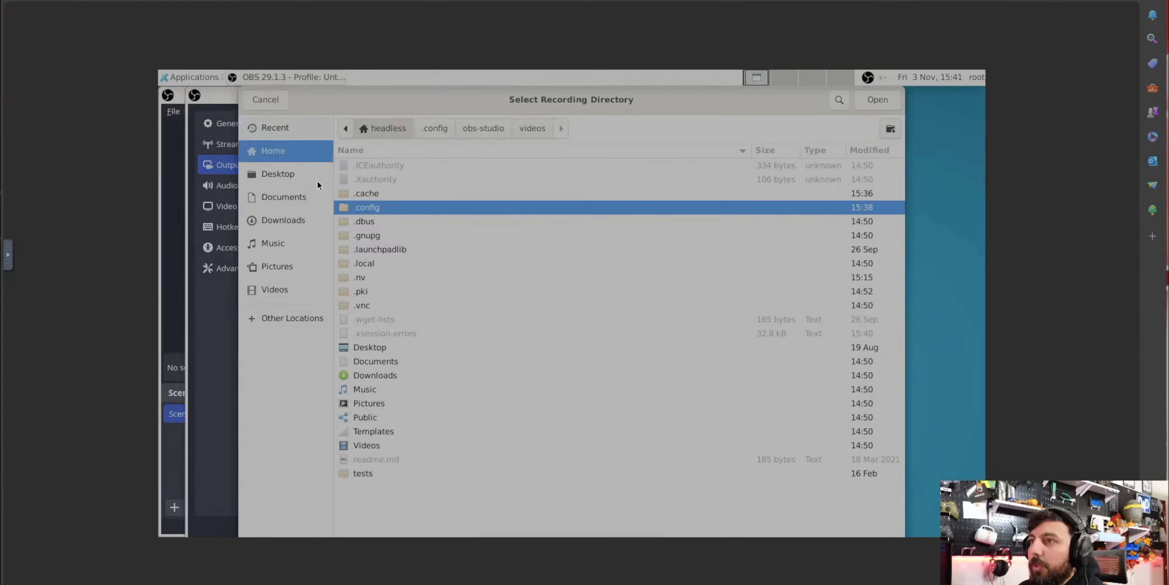
pyautogui.rightClick(381, 265)
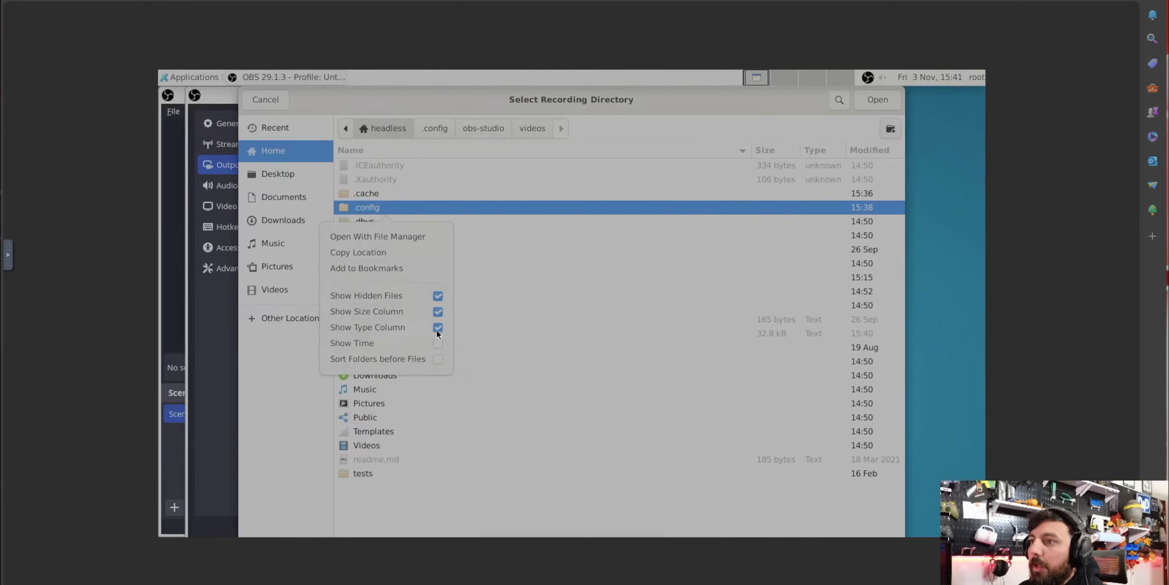
pyautogui.click(438, 295)
pyautogui.click(498, 455)
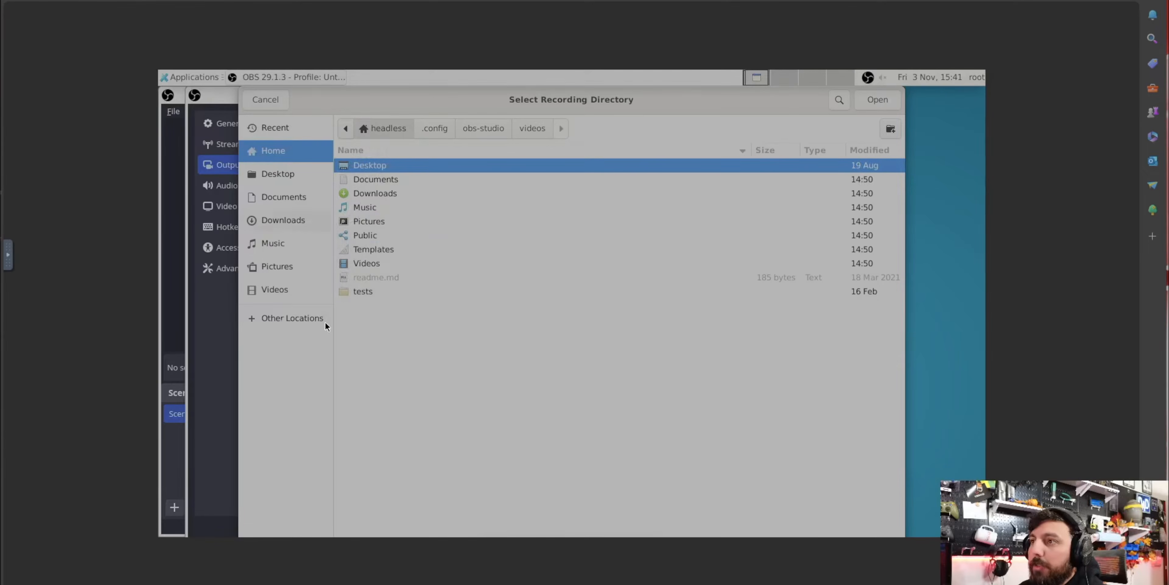
# - Turn hidden files back on in the directory chooser, open .config/obs-studio/videos, and return to the obs-studio folder
pyautogui.rightClick(364, 317)
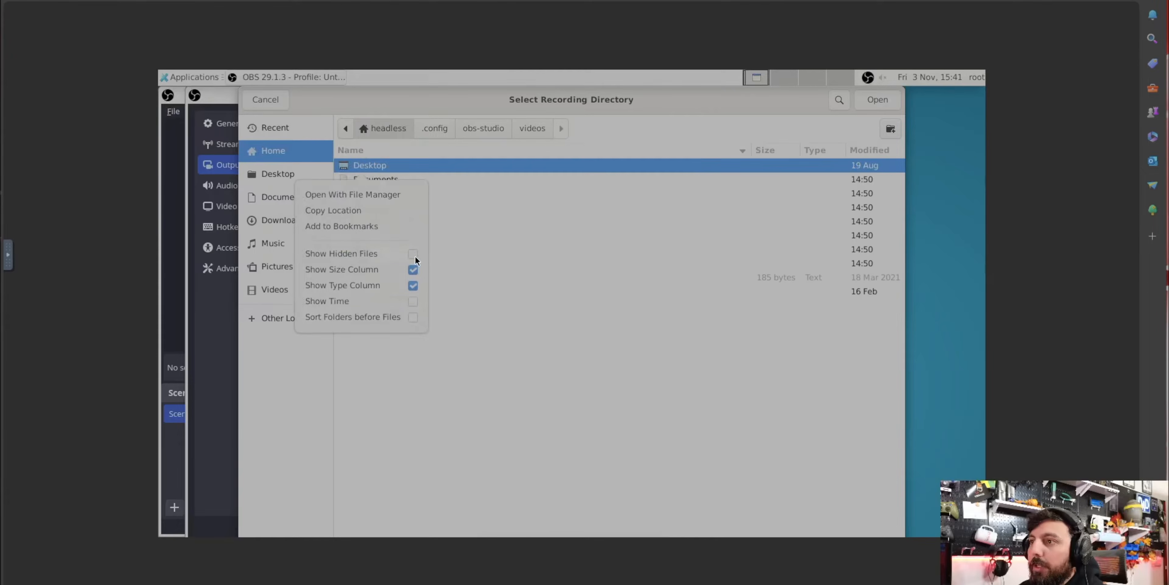
pyautogui.click(413, 255)
pyautogui.click(499, 436)
pyautogui.doubleClick(375, 213)
pyautogui.doubleClick(378, 236)
pyautogui.doubleClick(364, 253)
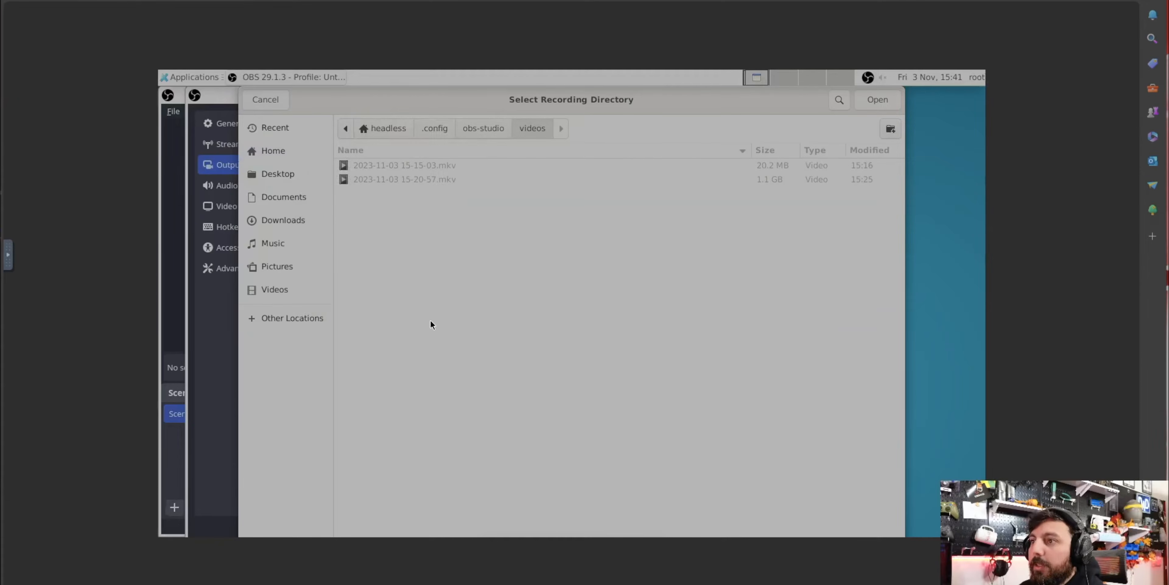
pyautogui.click(483, 132)
pyautogui.rightClick(393, 314)
pyautogui.click(571, 355)
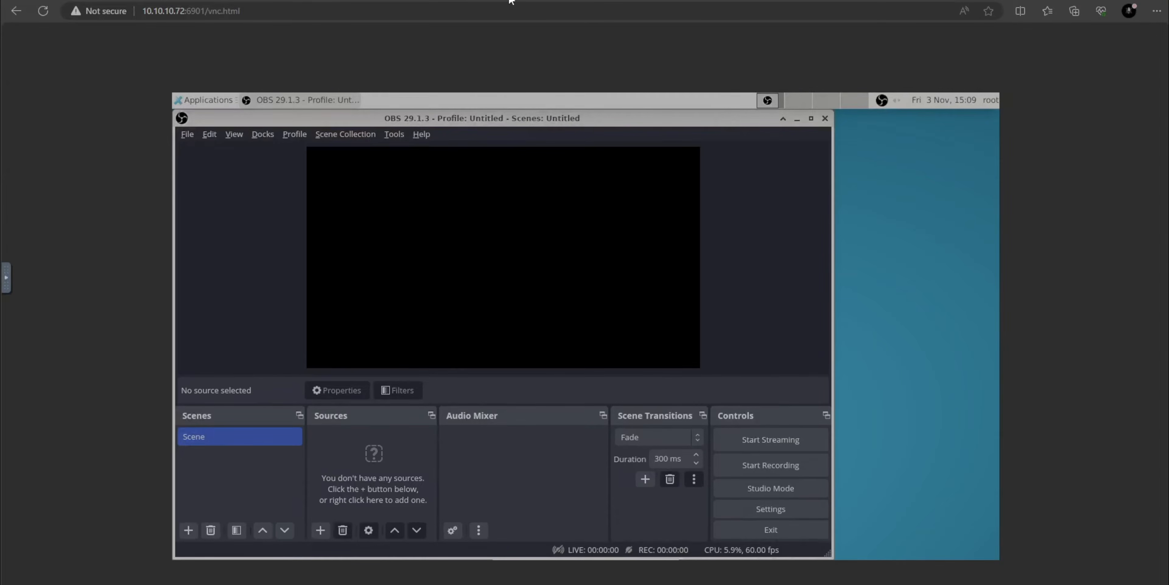
# - Search the web for "obs ndi plugin"
pyautogui.click(509, 1)
pyautogui.write('obs ndi plugin')
pyautogui.press('Return')
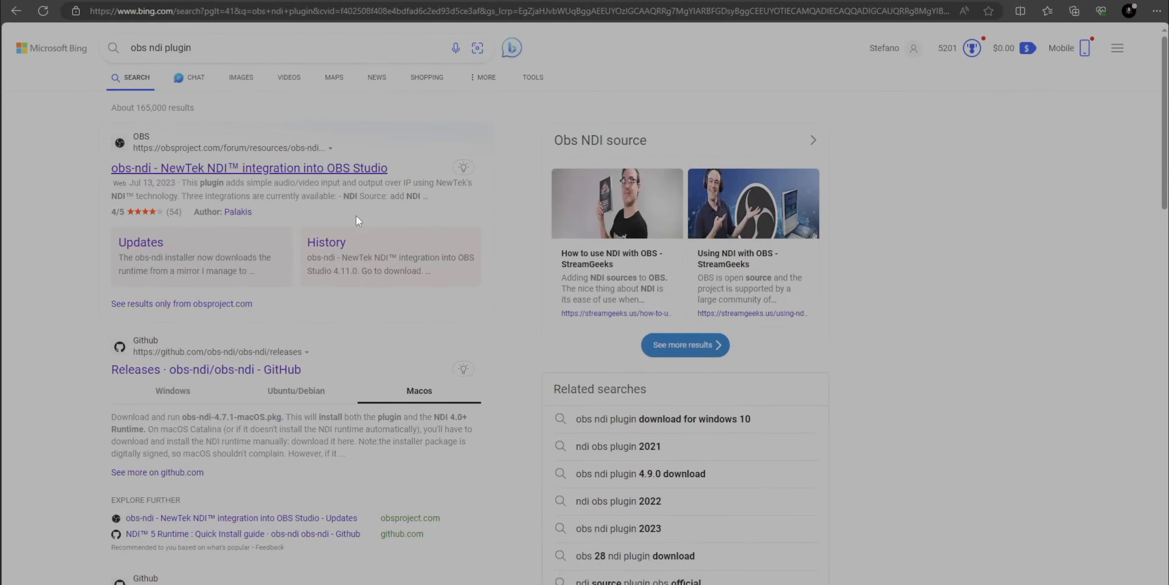
# - Open the obs-ndi 4.11.0 release page from the OBS plugin listing and download the Windows NDI 5.5.3 Runtime
pyautogui.click(304, 167)
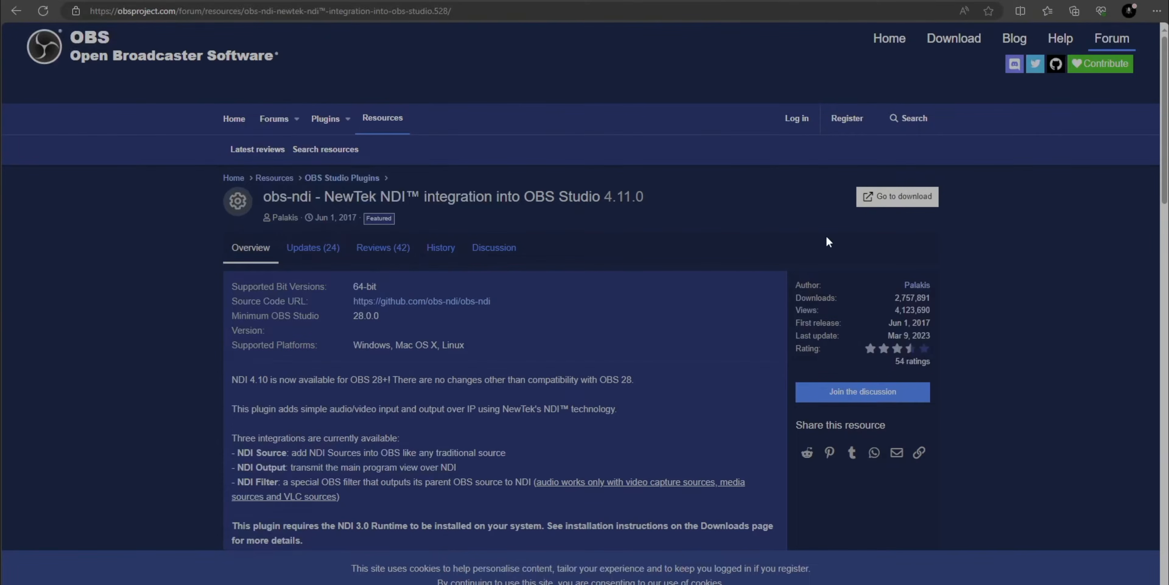
pyautogui.click(892, 198)
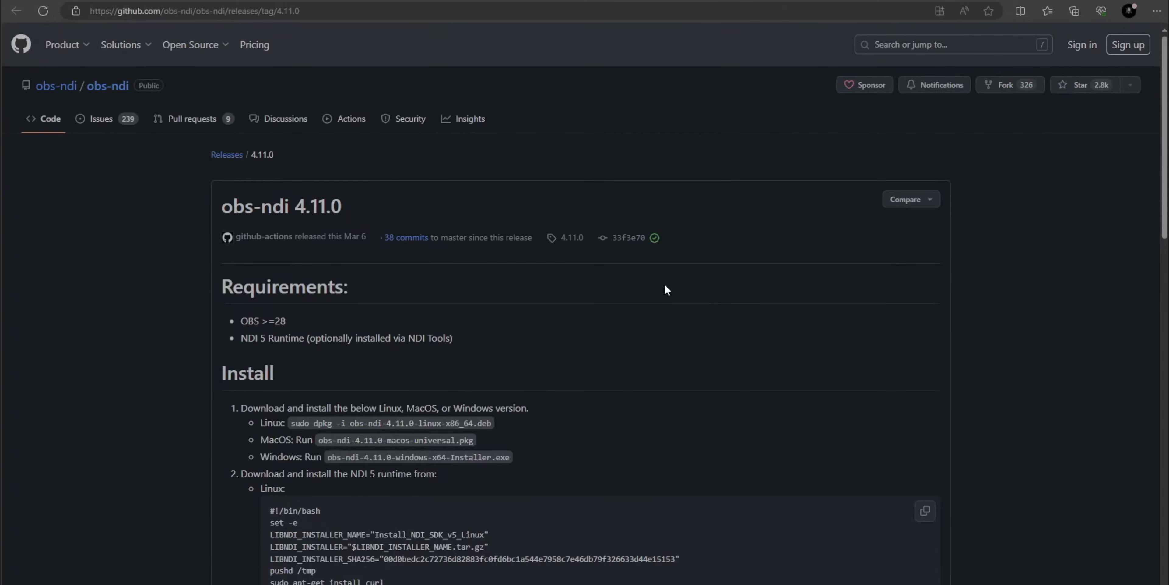
pyautogui.scroll(-5, 563, 313)
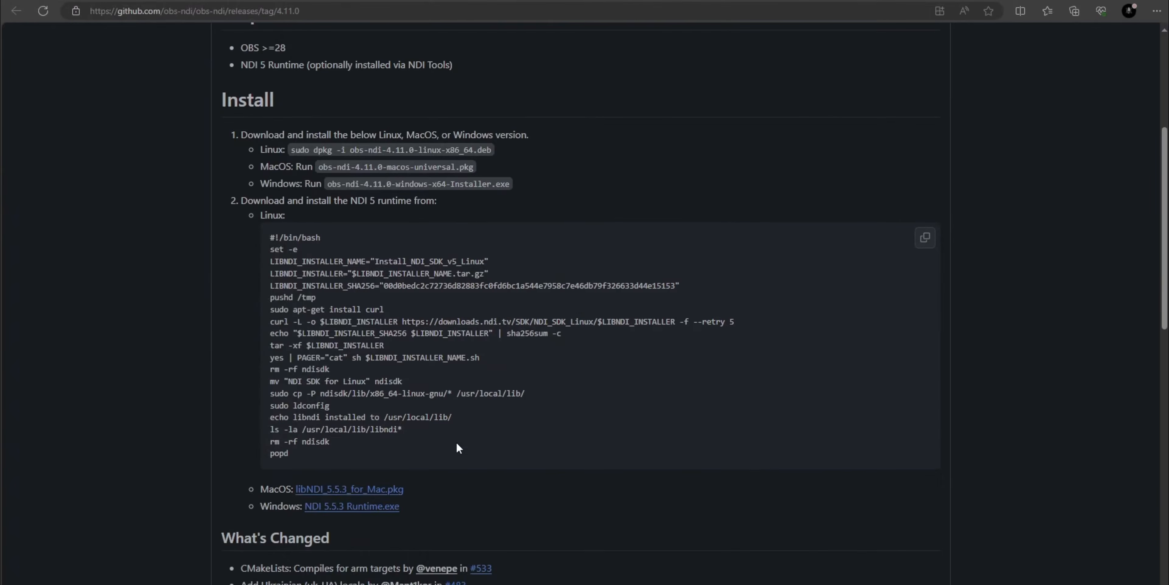
pyautogui.click(363, 512)
# - Download obs-ndi-4.11.0-windows-x64-Installer.exe from the release assets
pyautogui.scroll(-3, 572, 456)
pyautogui.scroll(-8, 648, 433)
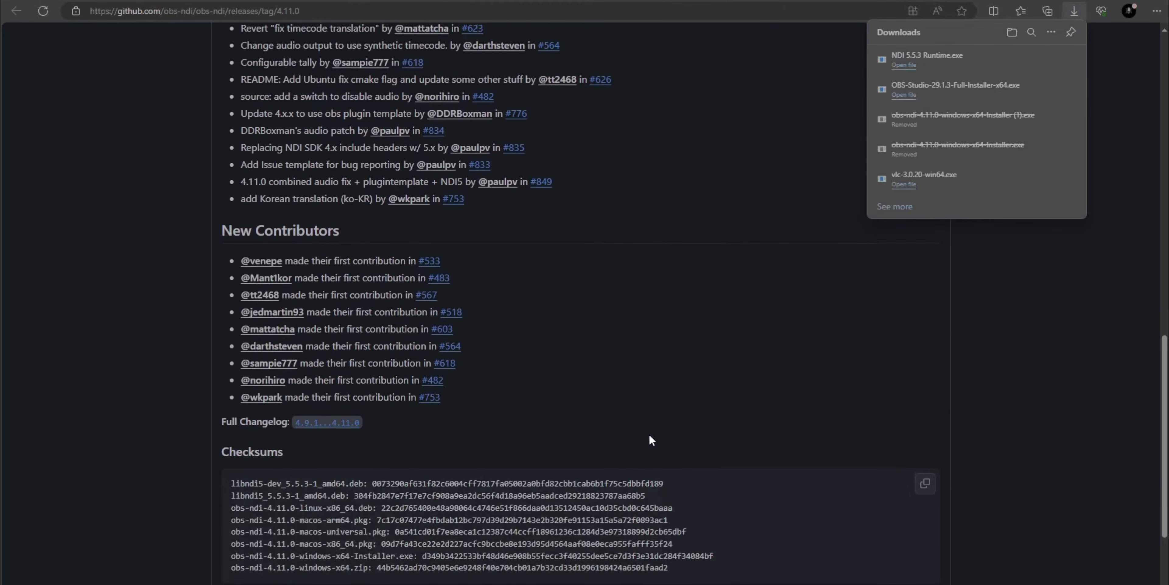
pyautogui.scroll(-7, 440, 425)
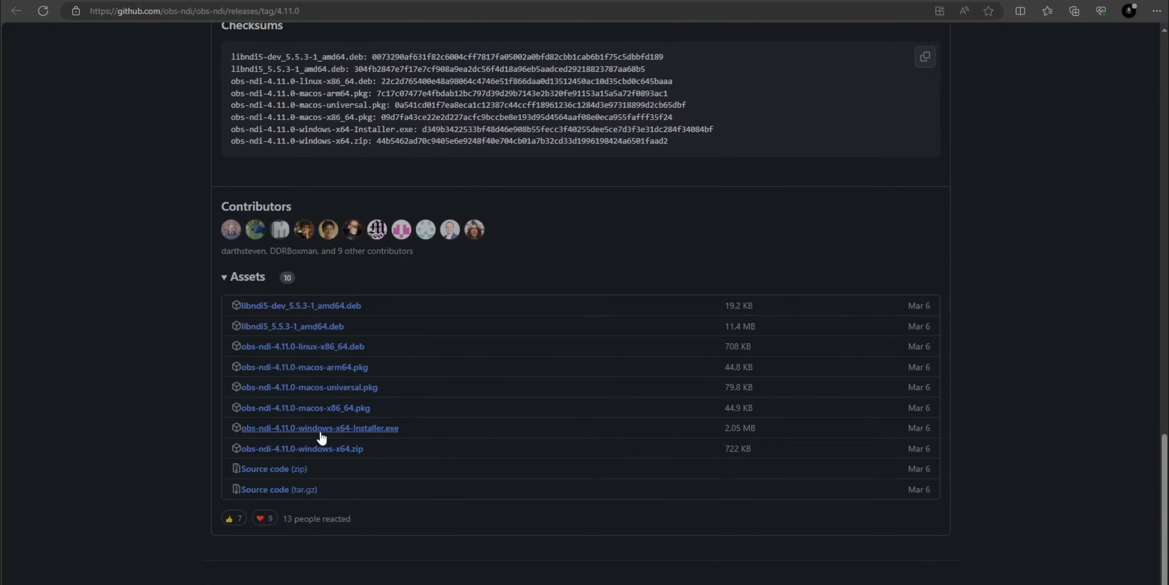
pyautogui.click(342, 428)
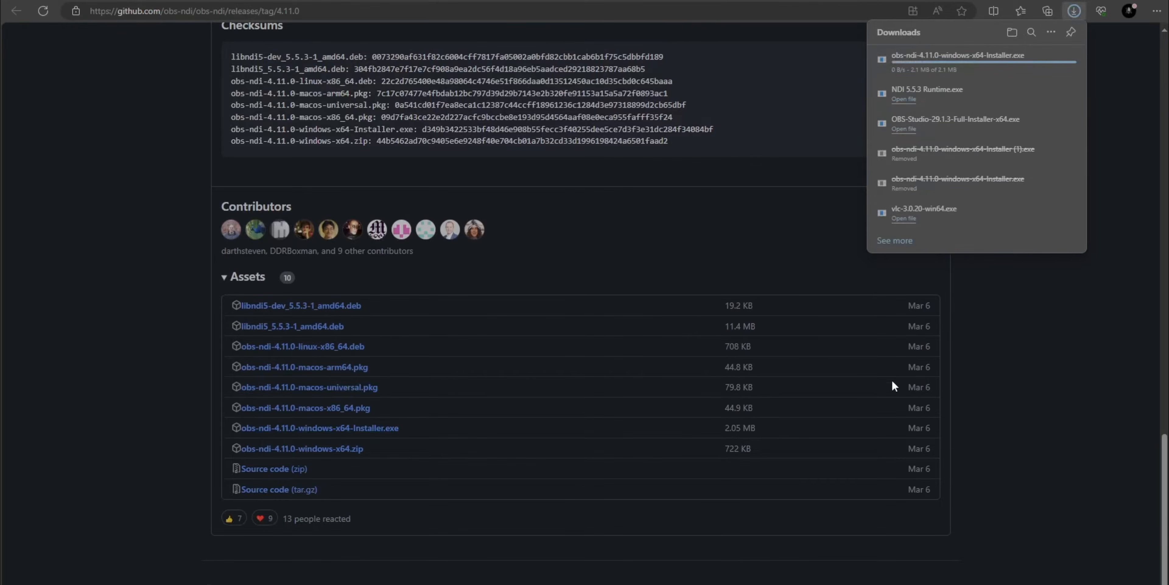
pyautogui.scroll(20, 566, 389)
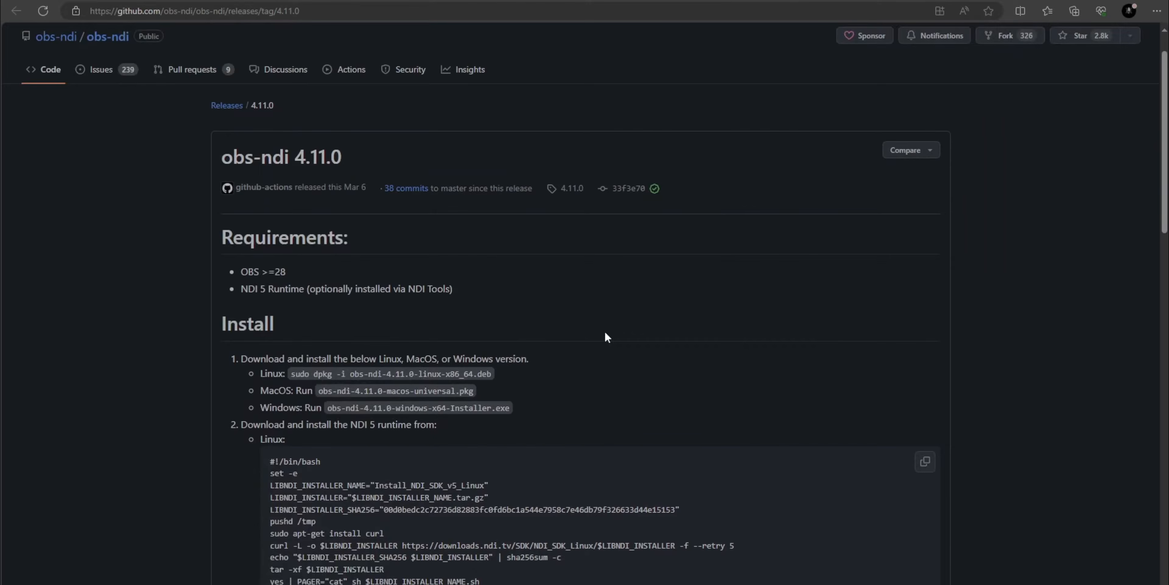
# - Run the NDI 5.5.3 Runtime installer from the Downloads folder, accept the licence agreement, and install it with the default Start Menu folder
pyautogui.press('super+e')
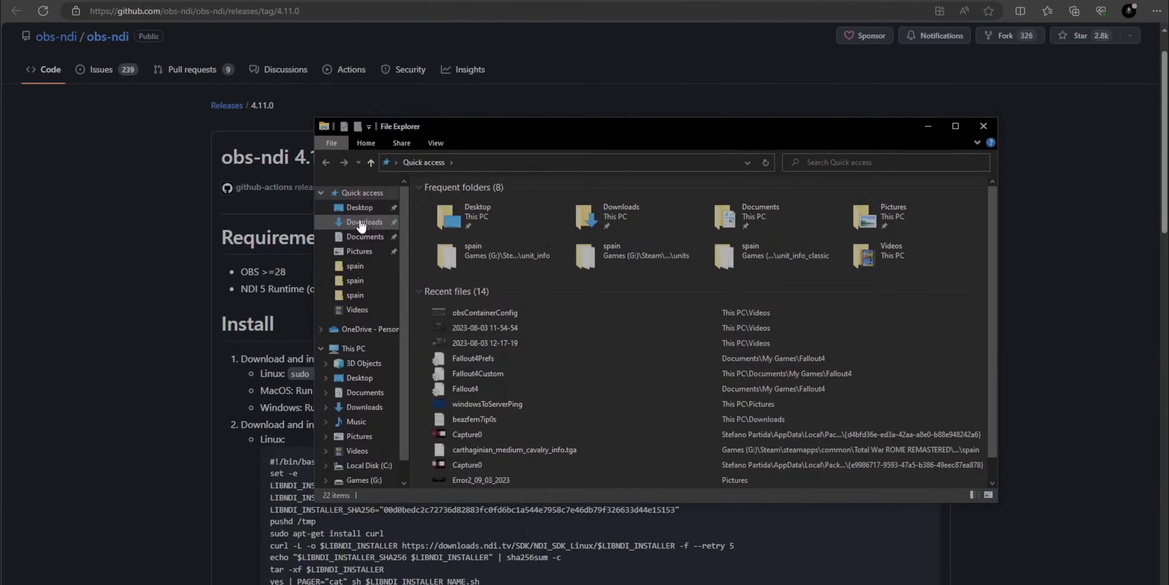
pyautogui.click(362, 222)
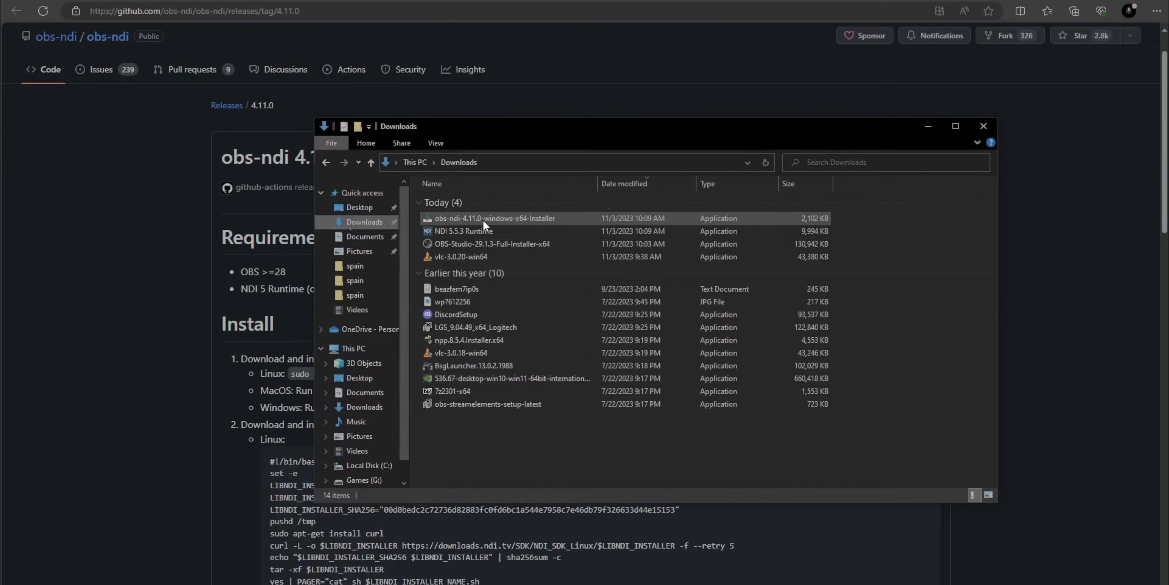
pyautogui.click(482, 230)
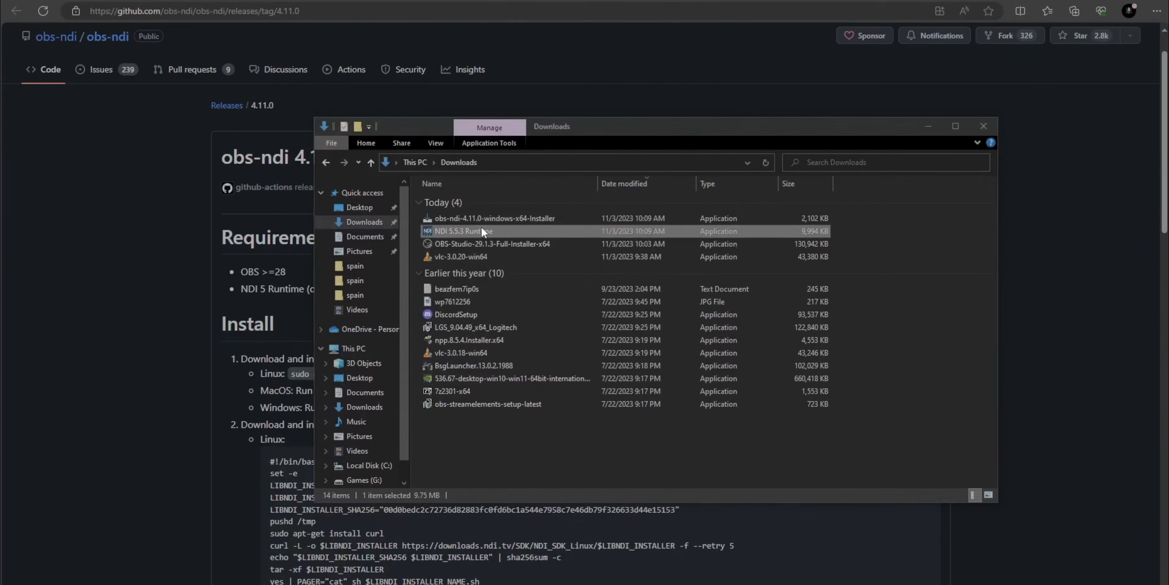
pyautogui.doubleClick(482, 226)
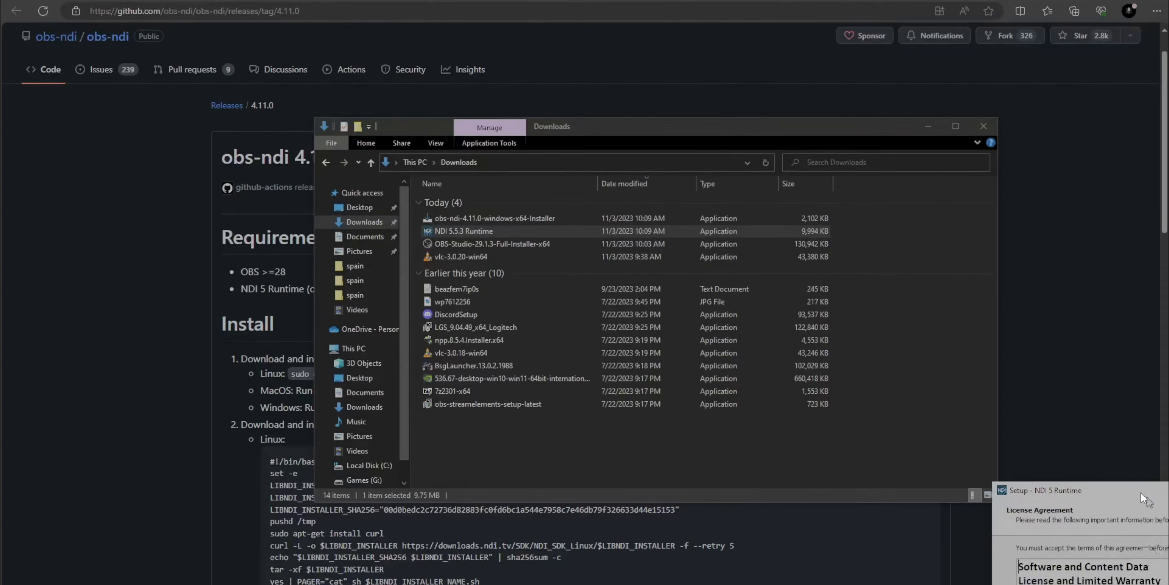
pyautogui.moveTo(1144, 495); pyautogui.dragTo(634, 200)
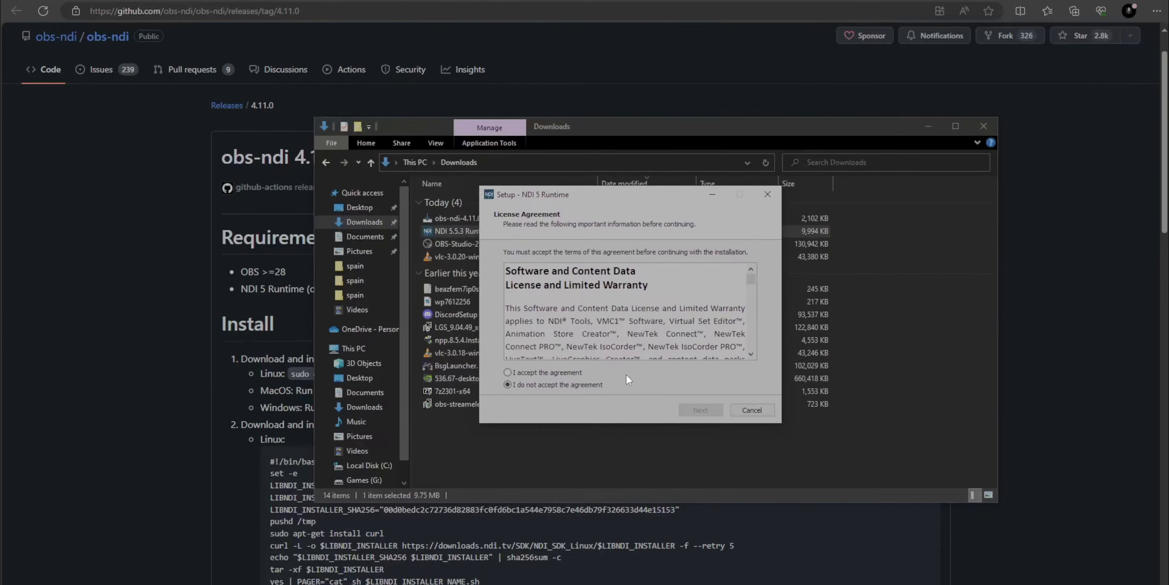
pyautogui.click(560, 371)
pyautogui.click(707, 411)
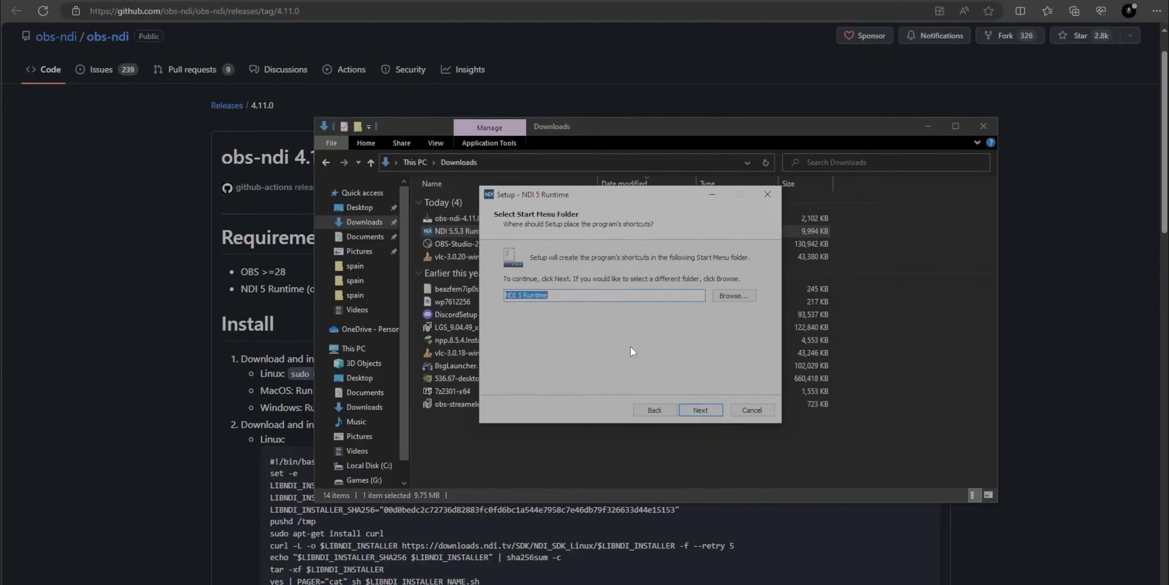
pyautogui.click(704, 410)
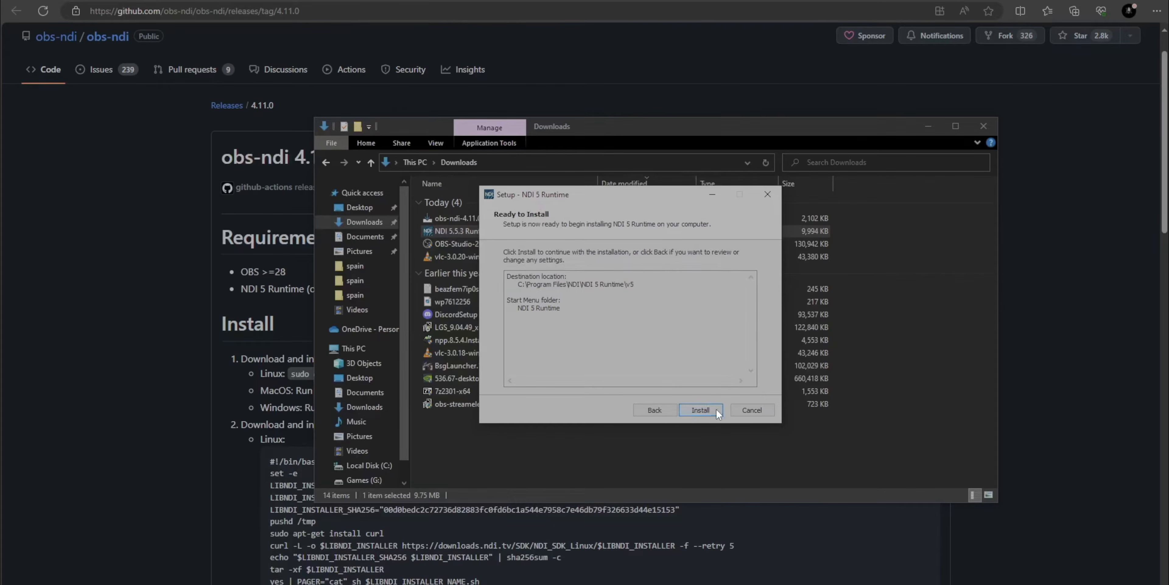
pyautogui.click(716, 409)
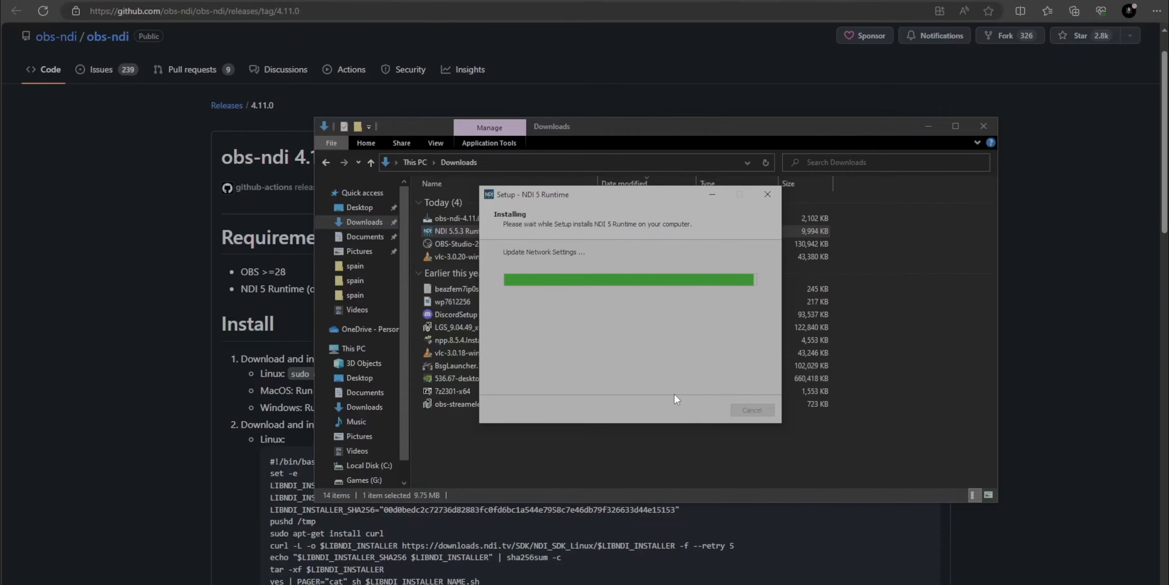
pyautogui.click(701, 410)
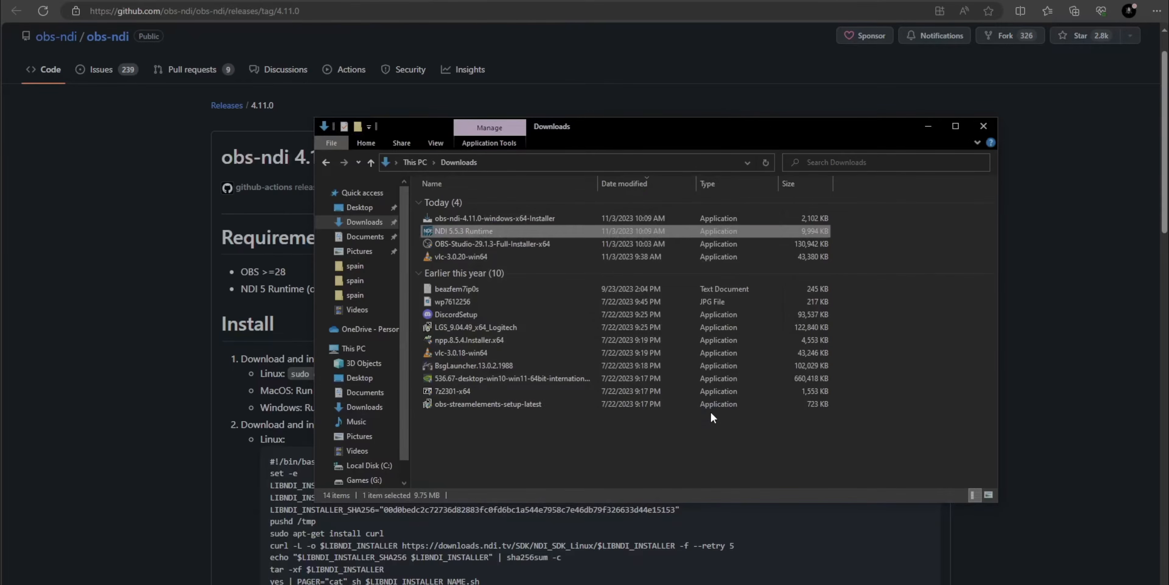
# - Run the obs-ndi 4.11.0 installer and install the plugin into C:\Program Files\obs-studio with the default Start Menu folder
pyautogui.doubleClick(532, 220)
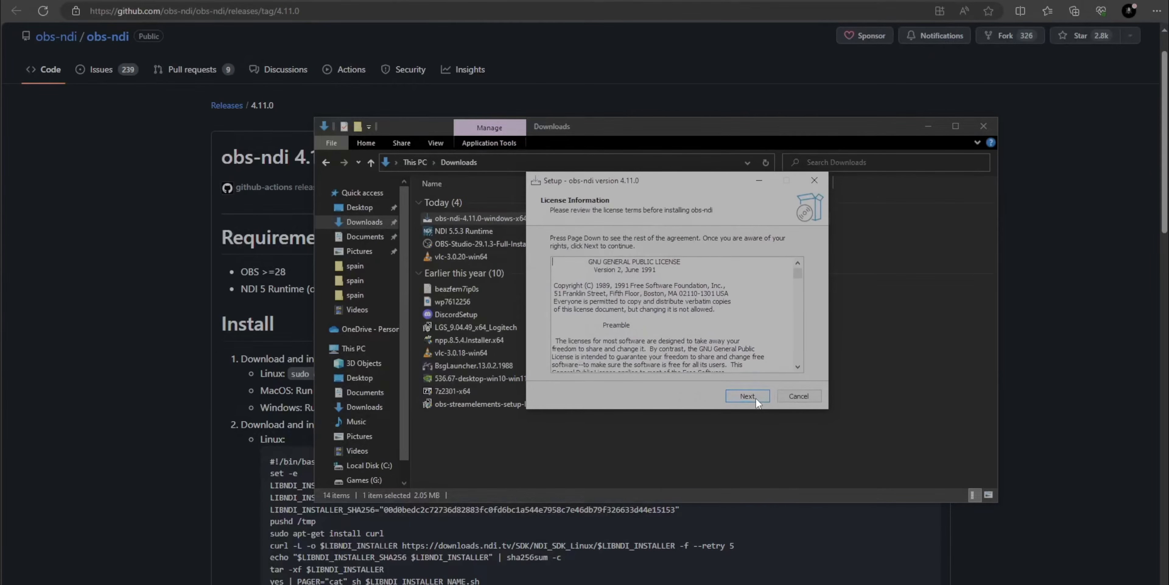
pyautogui.click(755, 397)
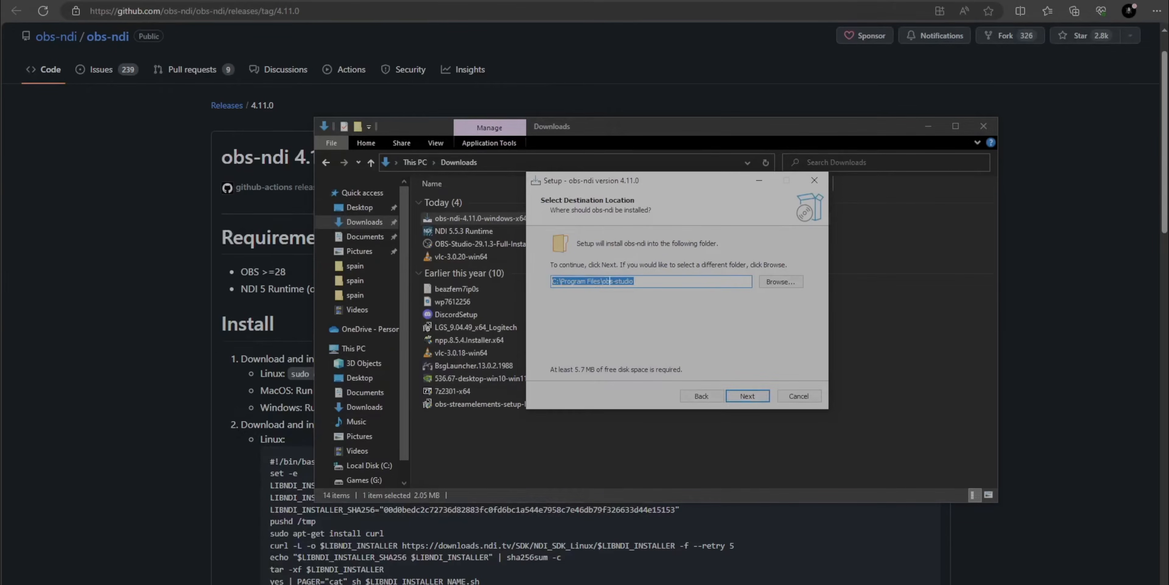
pyautogui.click(749, 395)
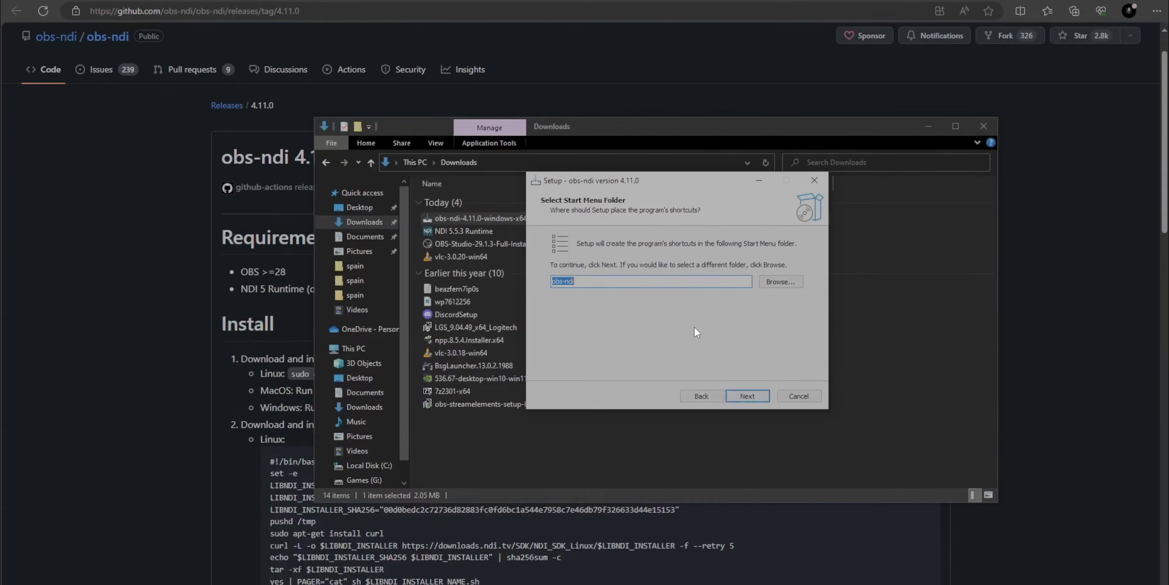
pyautogui.click(749, 396)
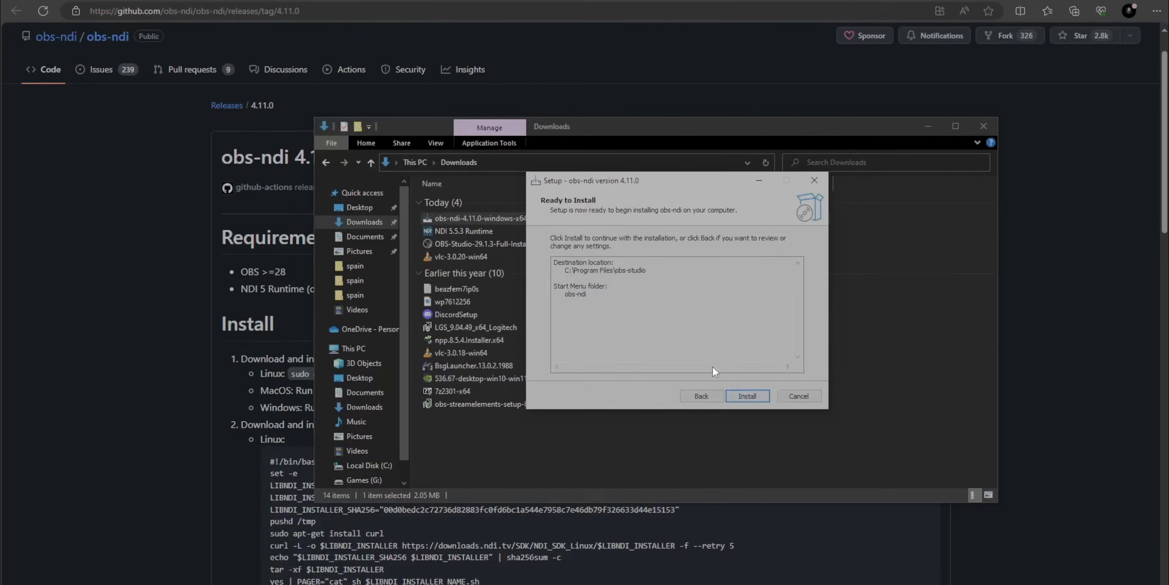
pyautogui.click(749, 398)
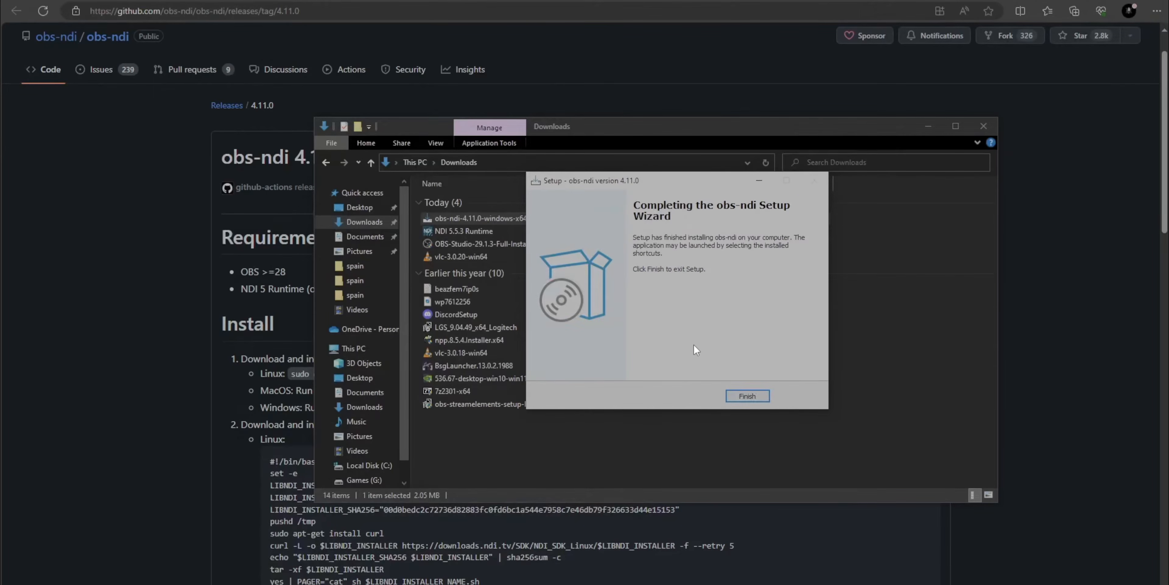
pyautogui.click(747, 395)
pyautogui.click(504, 230)
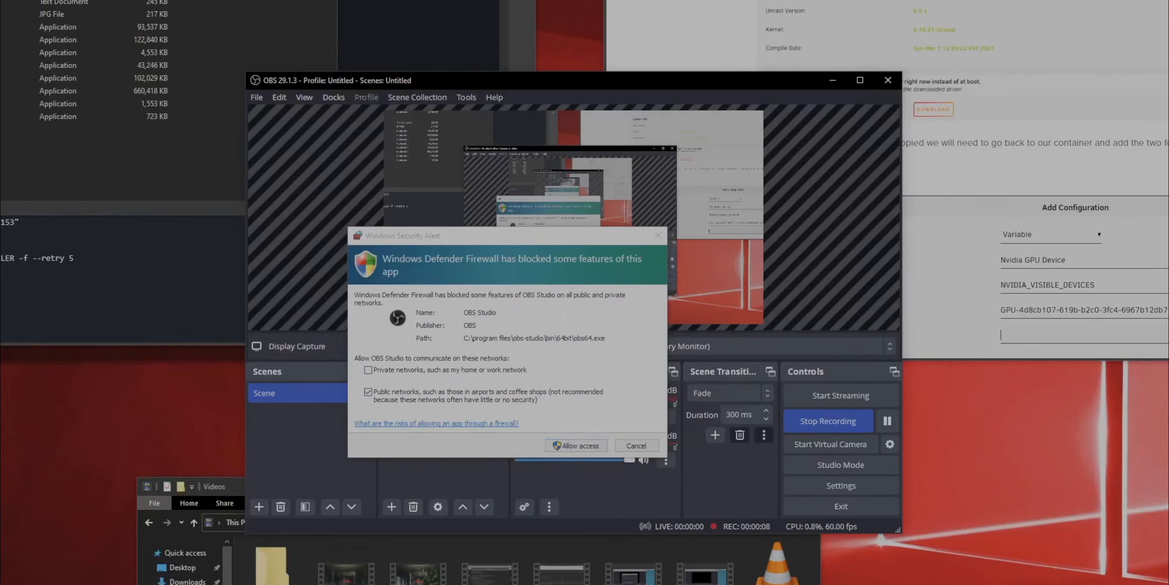
# - Allow the Windows PC's OBS Studio through the firewall on public networks and open its NDI output settings
pyautogui.click(584, 449)
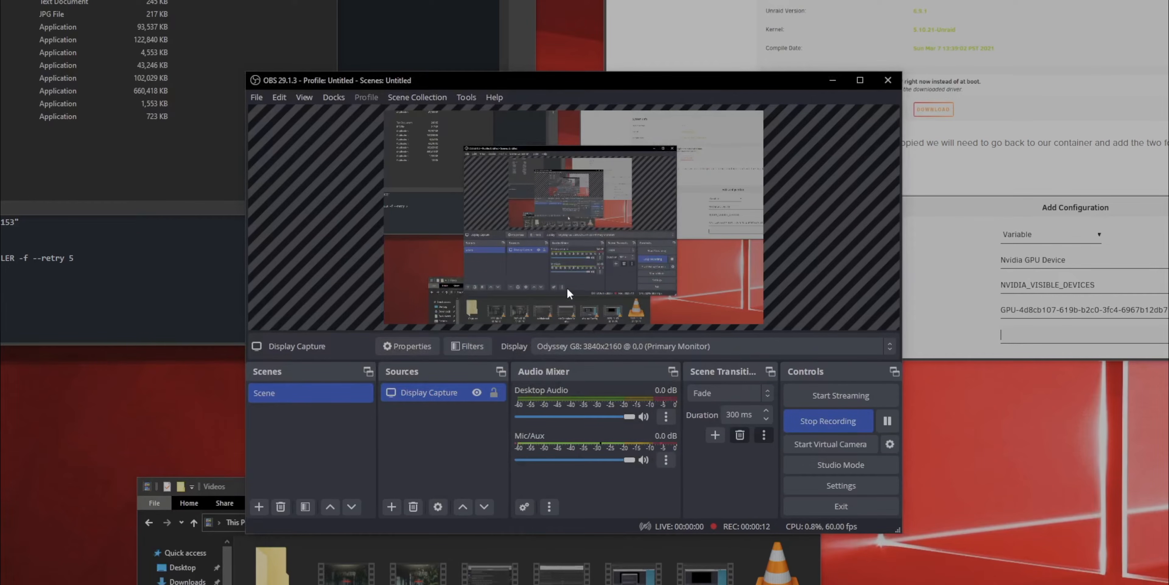
pyautogui.moveTo(238, 483); pyautogui.dragTo(237, 583)
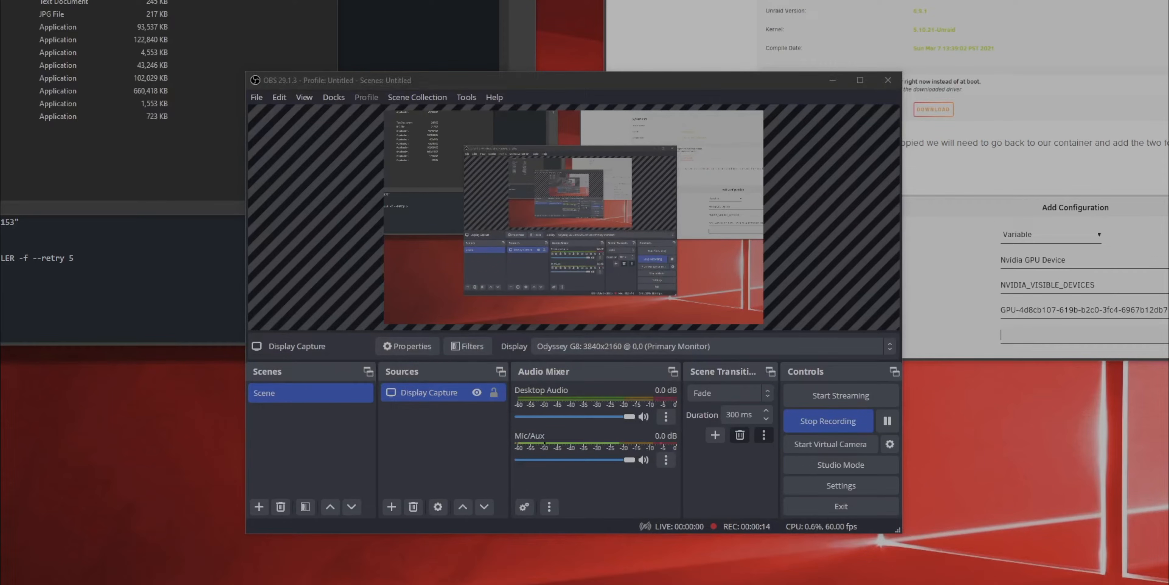
pyautogui.click(470, 95)
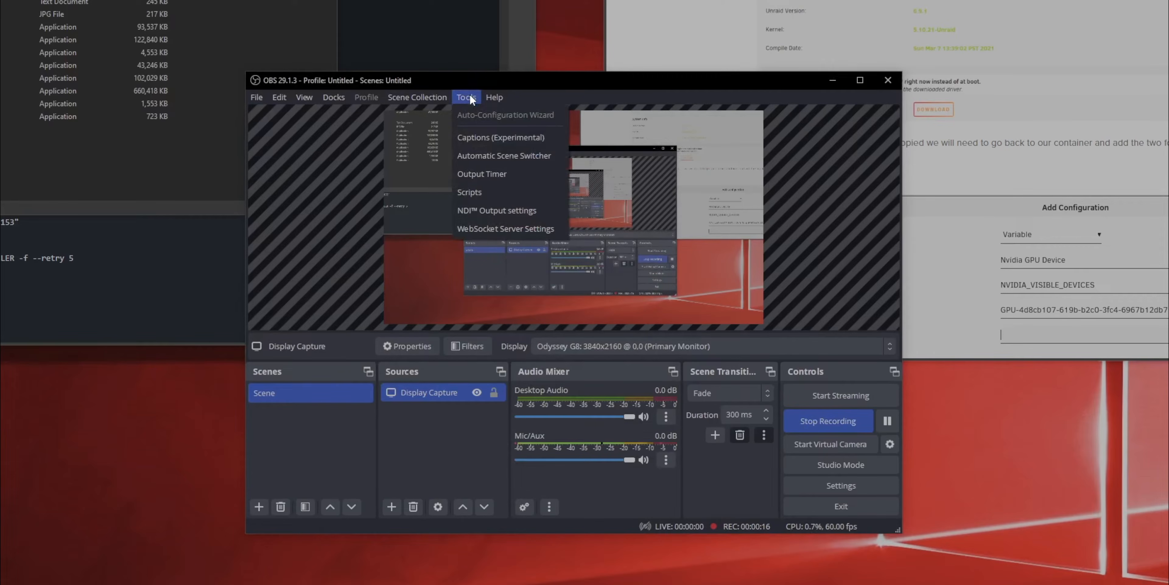
pyautogui.click(503, 208)
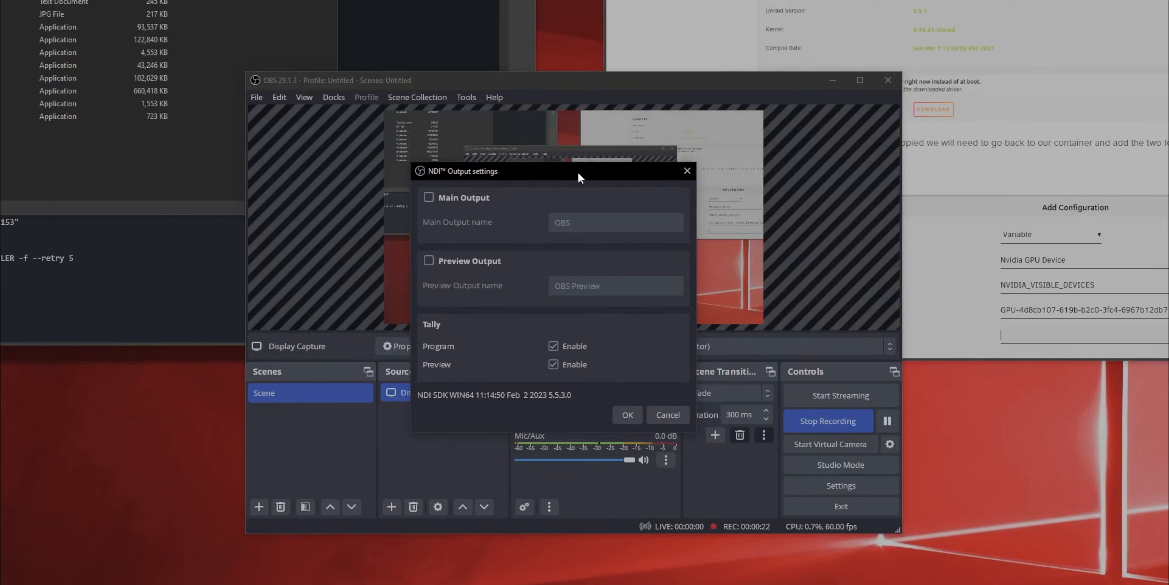
# - Enable only the NDI Main Output, name it OBS_PCGaming, leave Preview Output off, and confirm the settings
pyautogui.click(427, 198)
pyautogui.click(428, 262)
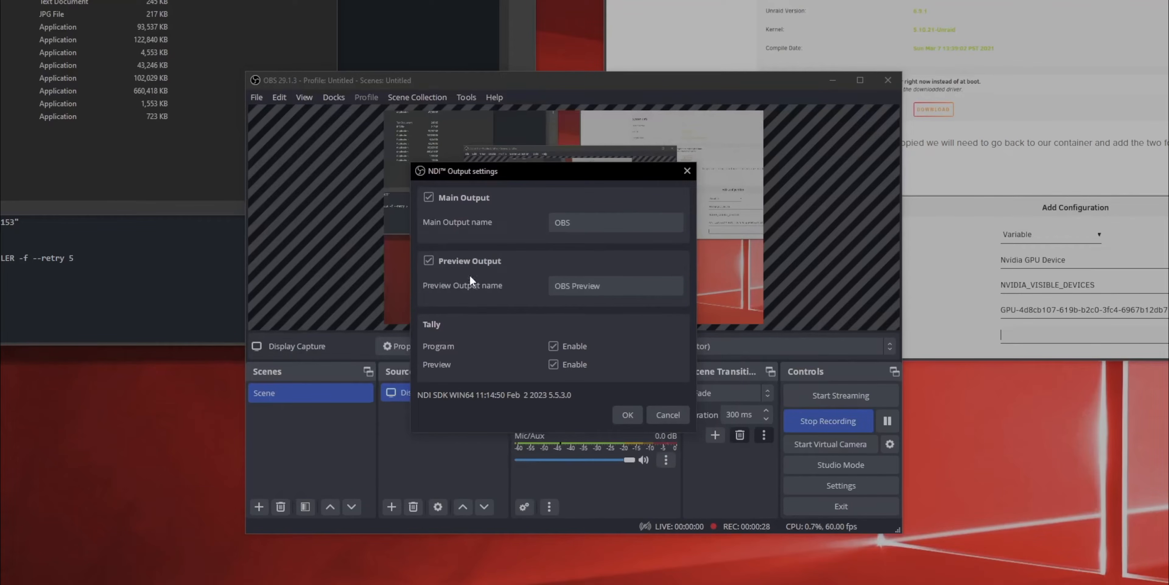
pyautogui.click(430, 260)
pyautogui.click(580, 224)
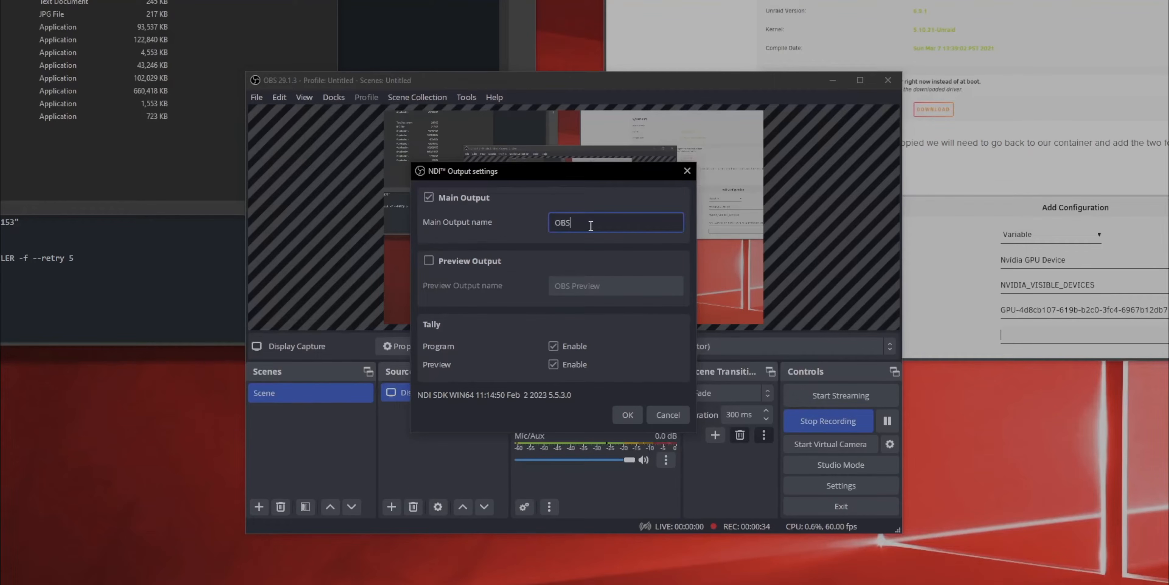
pyautogui.write('_PCGaming')
pyautogui.click(626, 414)
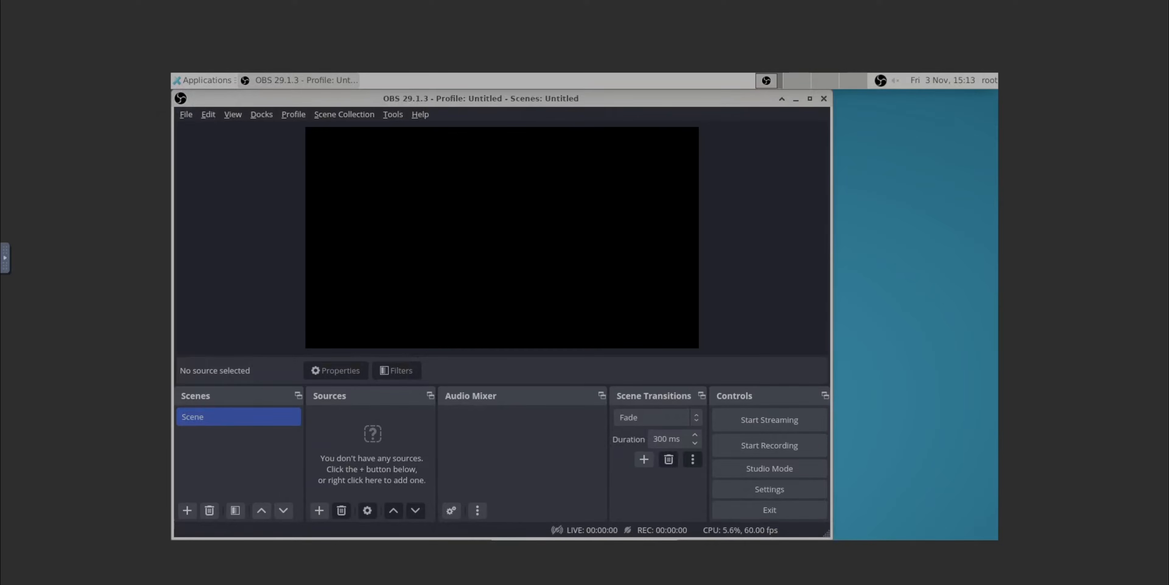
# - Add a new NDI Source to the container's OBS scene with OBS_PCGaming as its source name, keeping bandwidth at Highest
pyautogui.rightClick(429, 206)
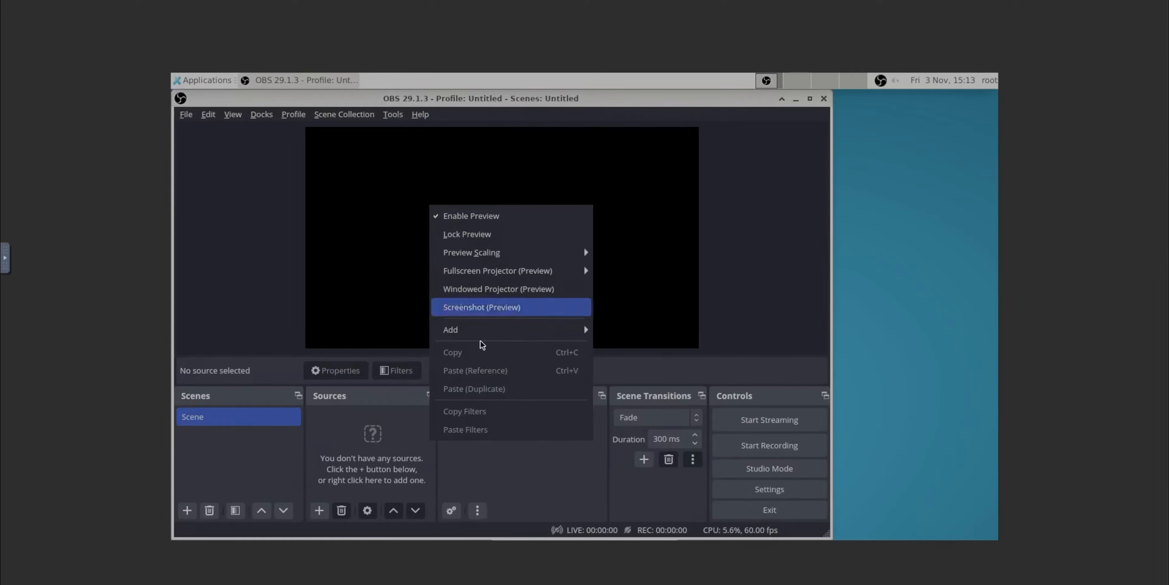
pyautogui.moveTo(536, 331)
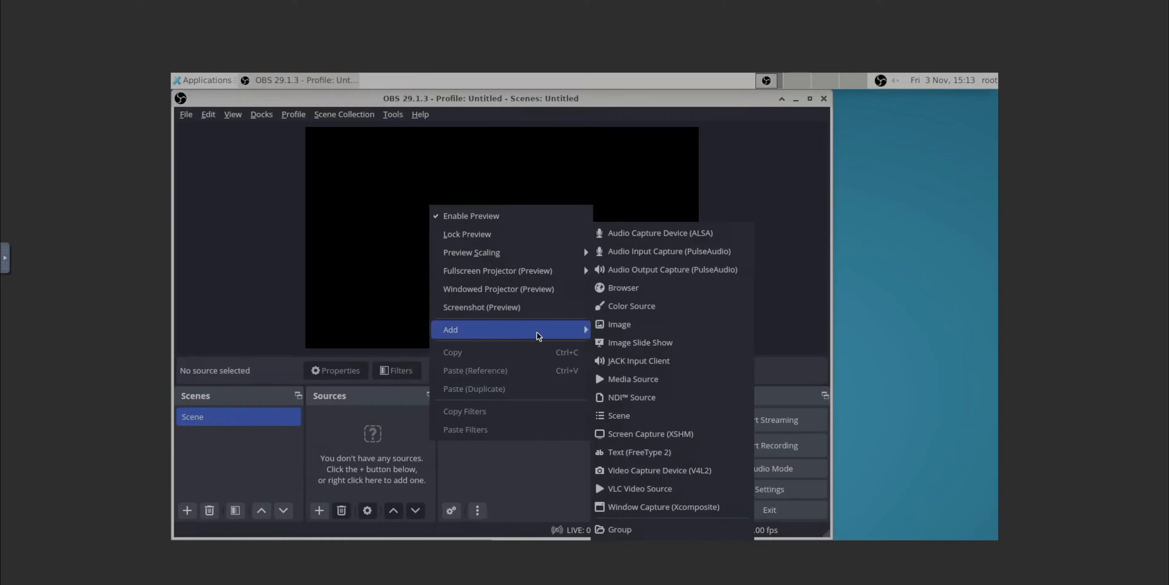
pyautogui.click(663, 398)
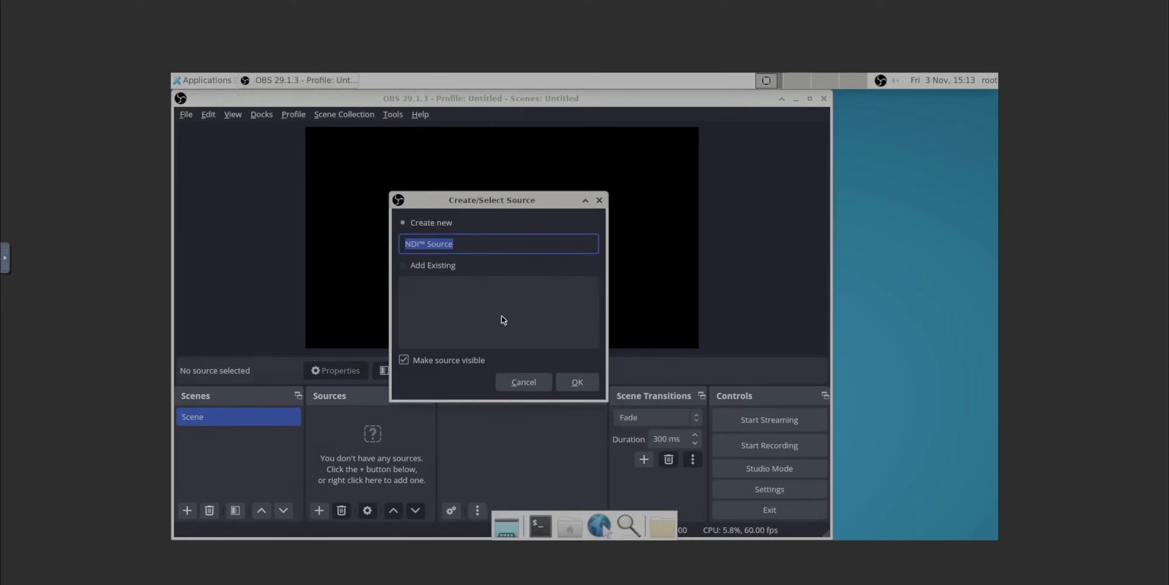
pyautogui.click(575, 383)
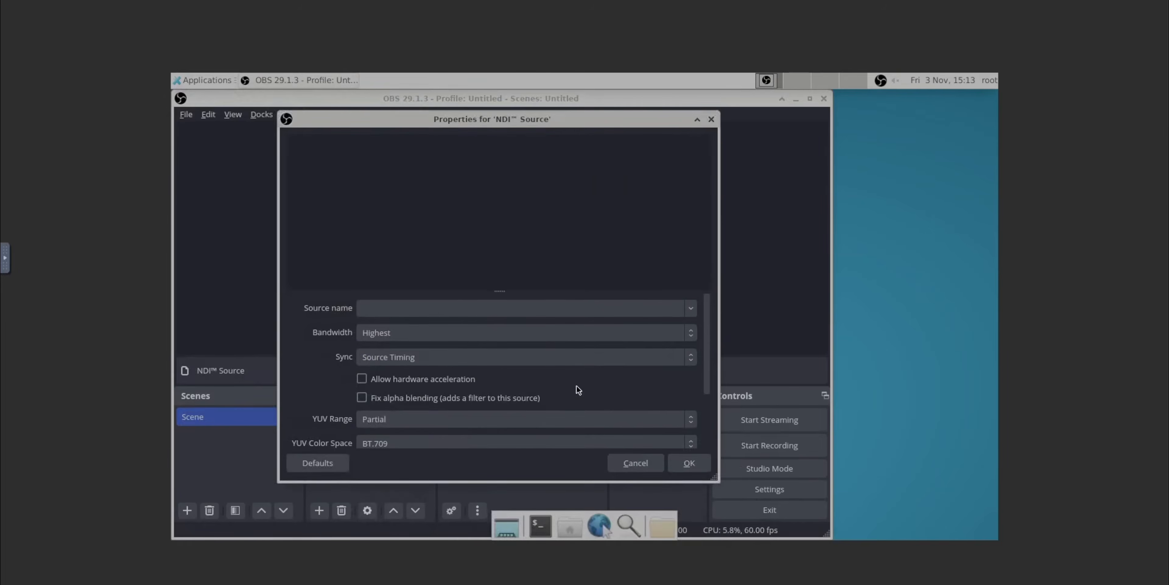
pyautogui.click(689, 311)
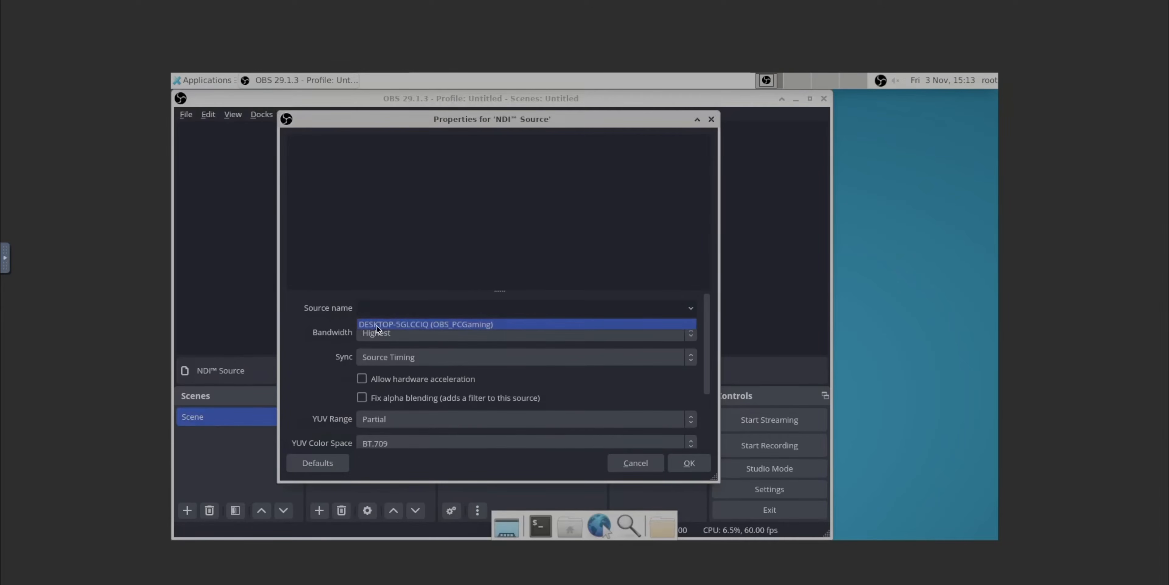
pyautogui.click(404, 325)
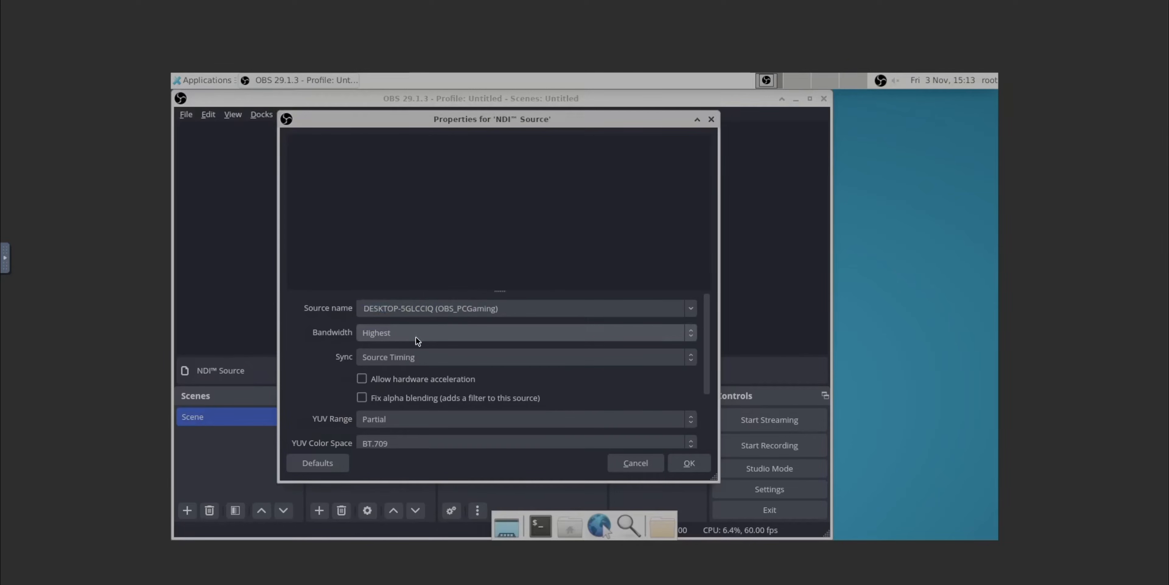
pyautogui.click(425, 339)
pyautogui.click(423, 339)
pyautogui.click(688, 462)
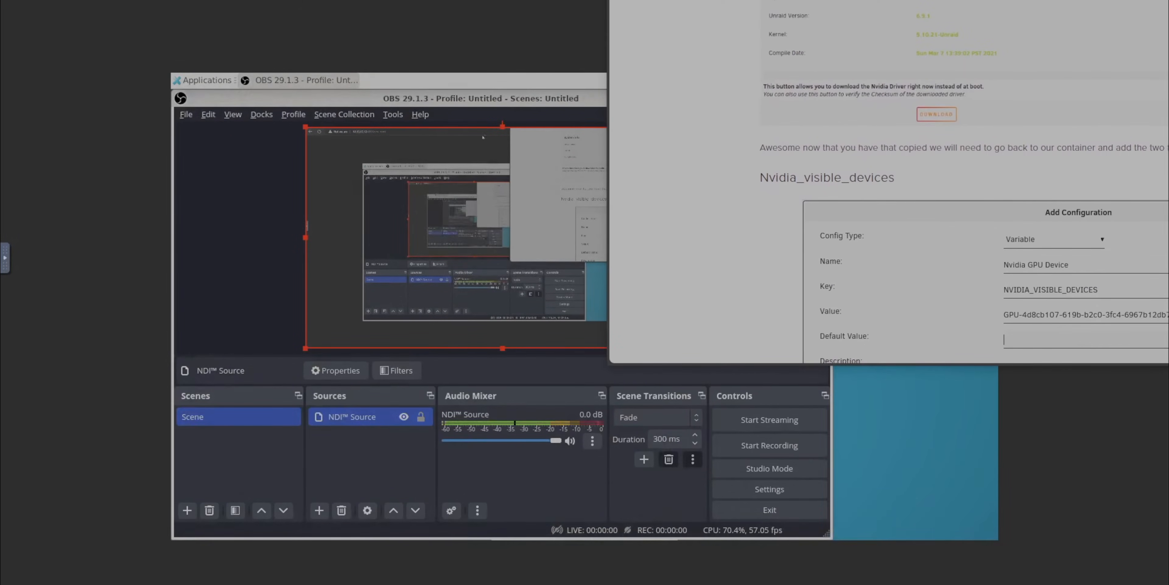
pyautogui.click(664, 458)
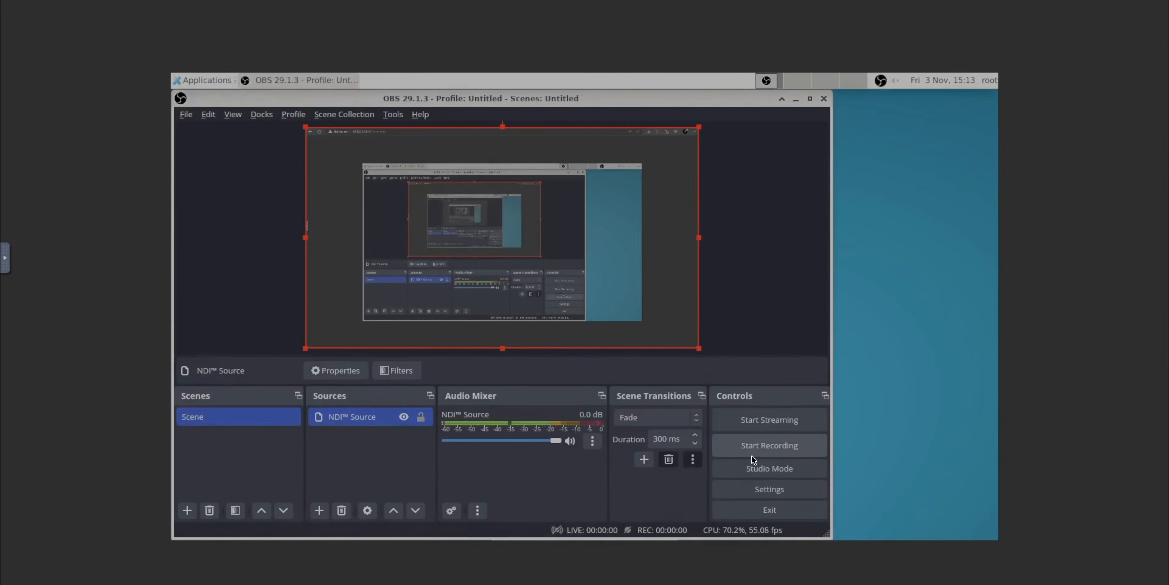
# - Try to start streaming and cancel the stream setup
pyautogui.click(752, 422)
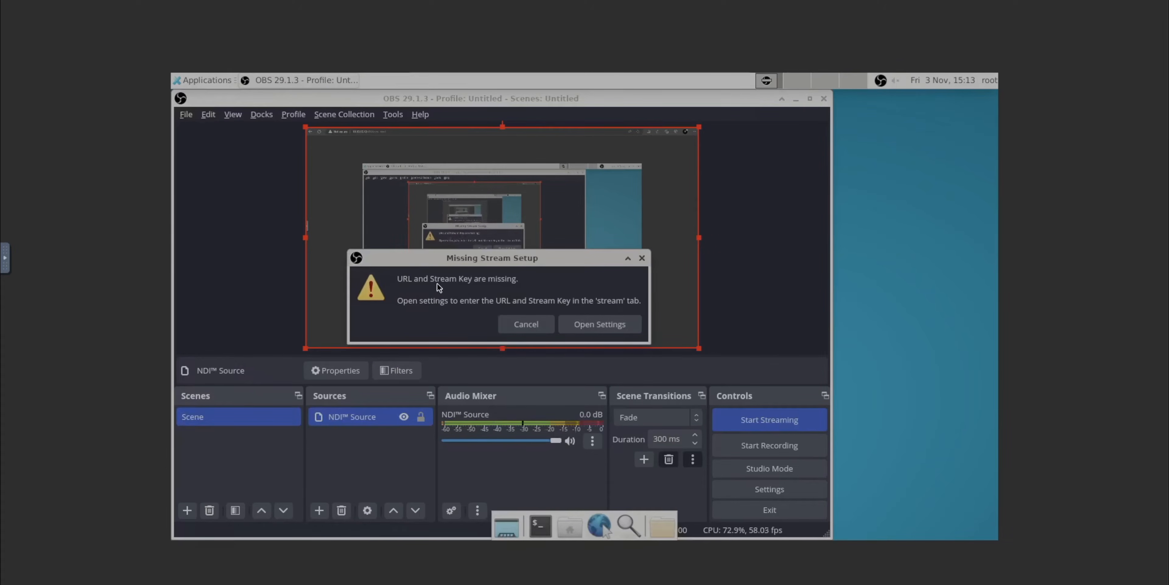
pyautogui.click(531, 324)
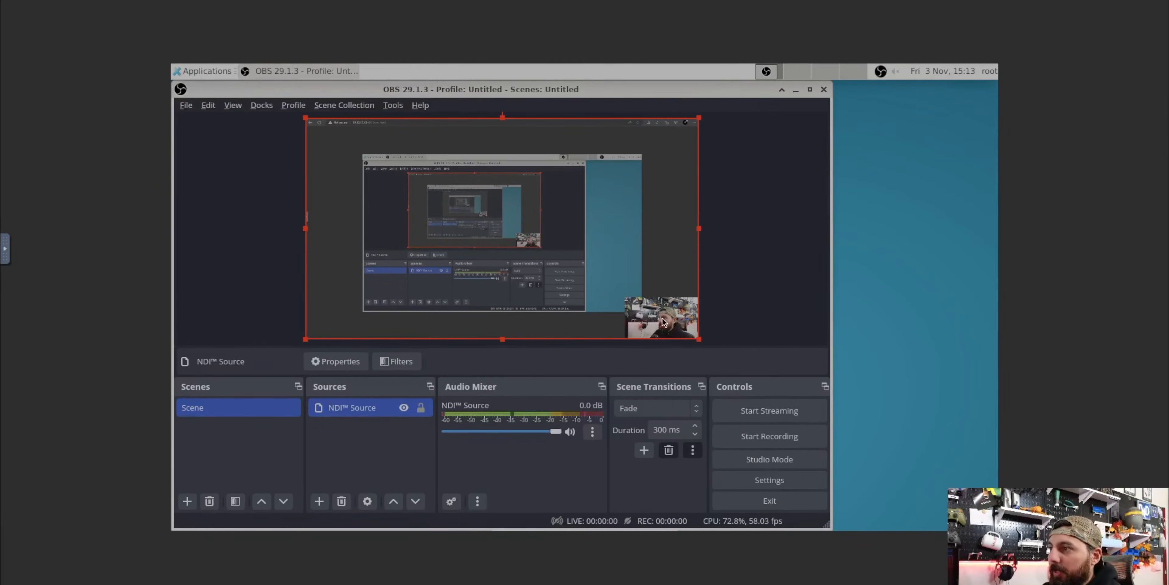
# - Deselect the NDI source and start recording the scene in the container's OBS
pyautogui.click(344, 426)
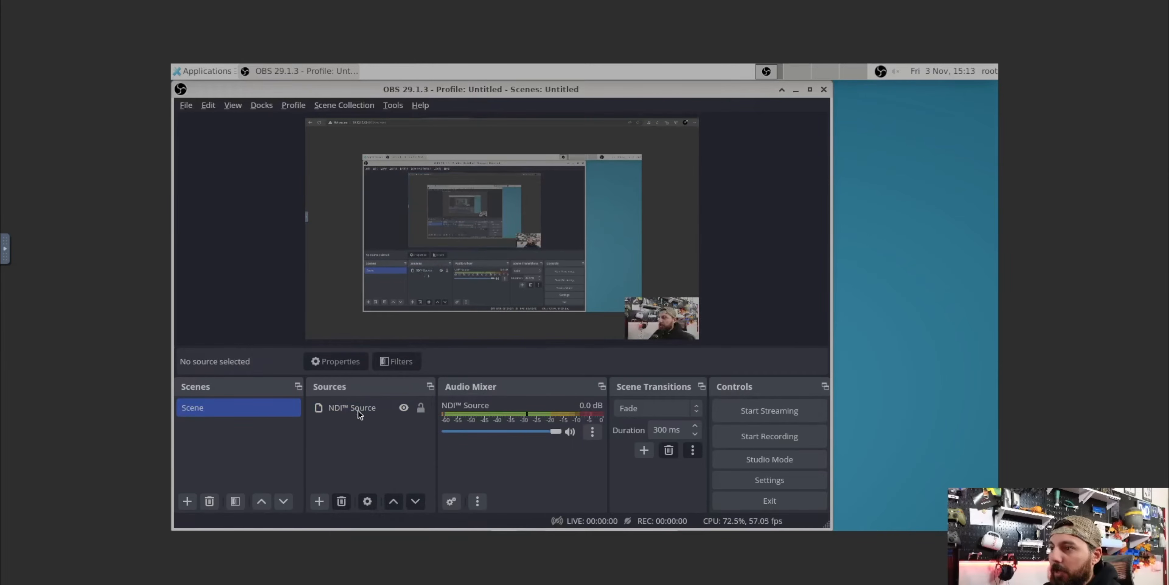
pyautogui.click(346, 415)
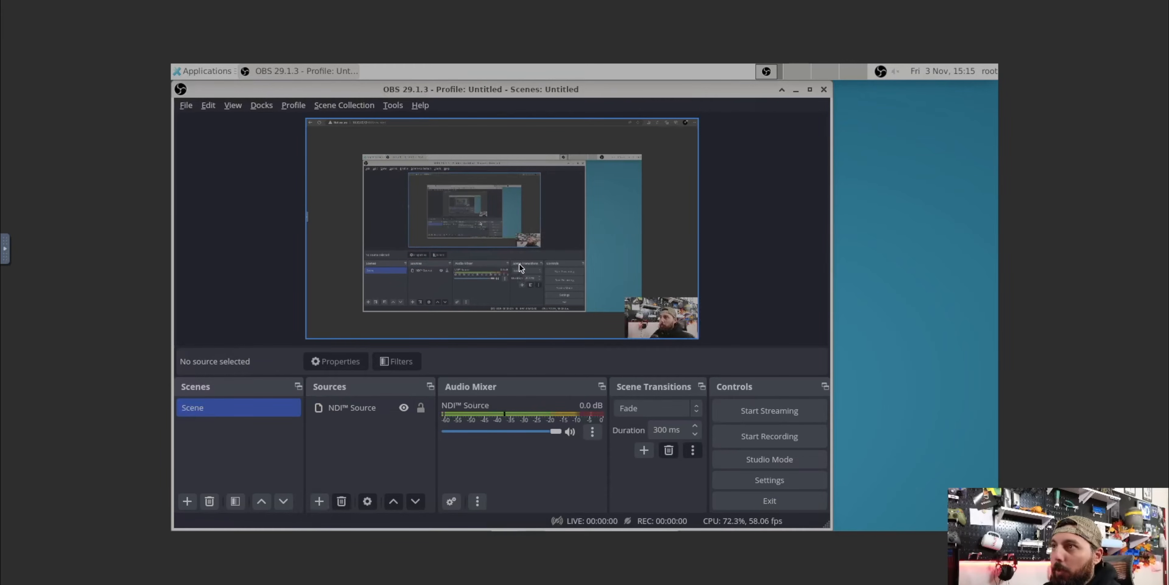
pyautogui.click(774, 439)
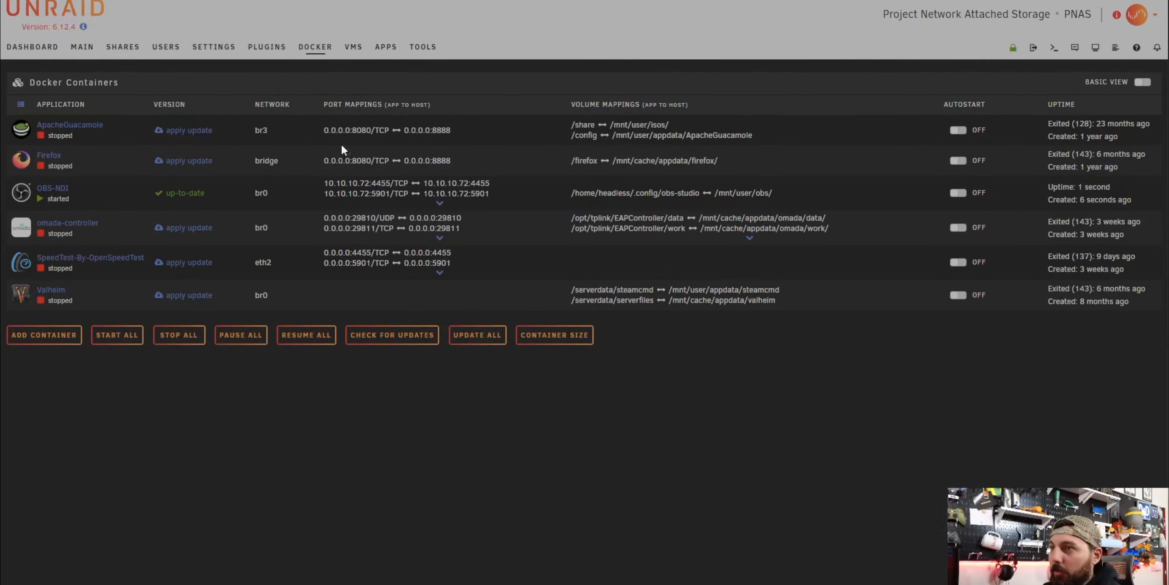
# - Switch to the Unraid dashboard and examine the processor load while OBS is running
pyautogui.click(49, 51)
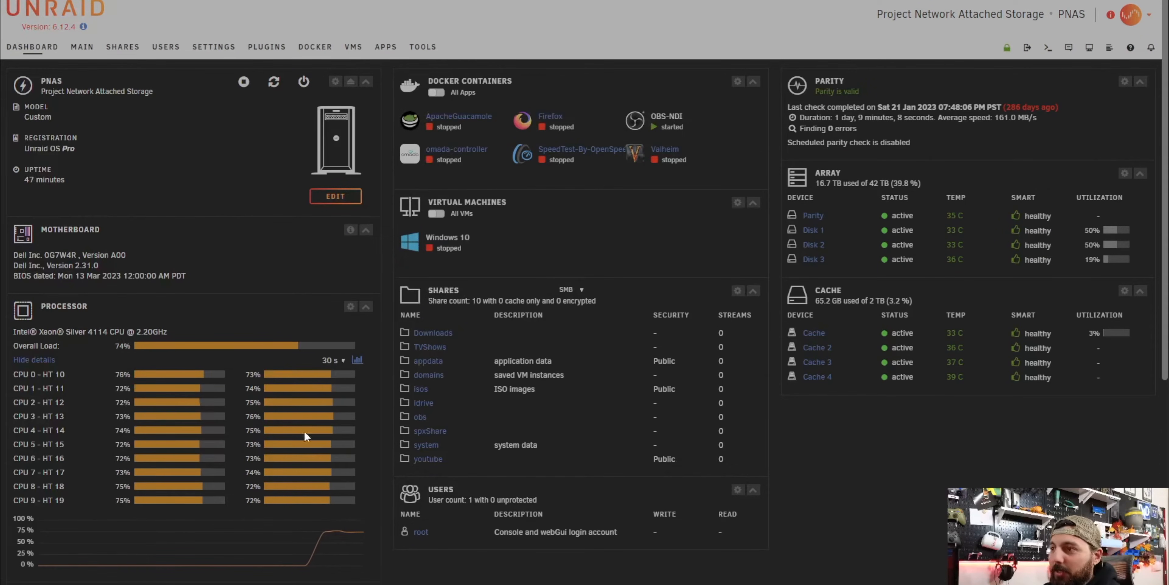
pyautogui.scroll(-8, 287, 417)
pyautogui.scroll(8, 237, 363)
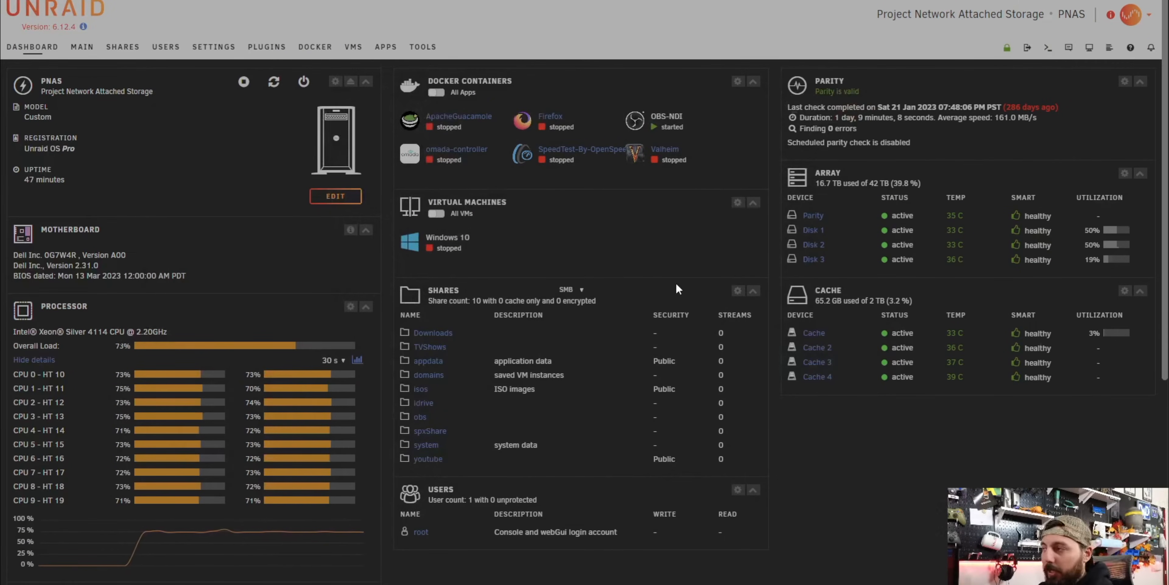
# - Monitor the GPU's usage by OBS with watch nvidia-smi in an Unraid terminal, and close the terminal after checking
pyautogui.click(1048, 48)
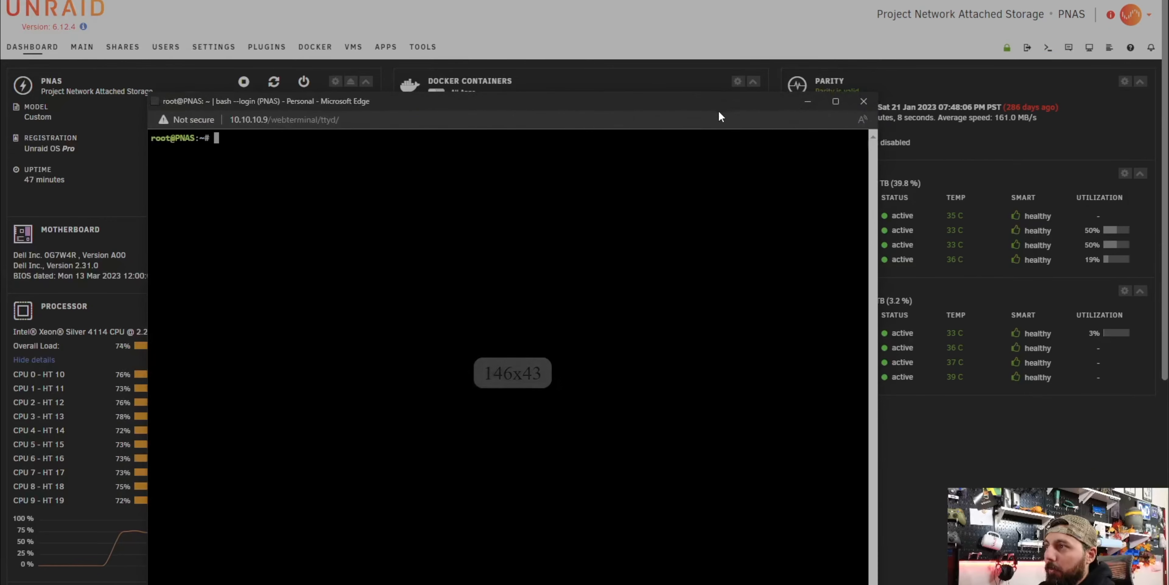
pyautogui.moveTo(726, 100); pyautogui.dragTo(751, 34)
pyautogui.write('wat')
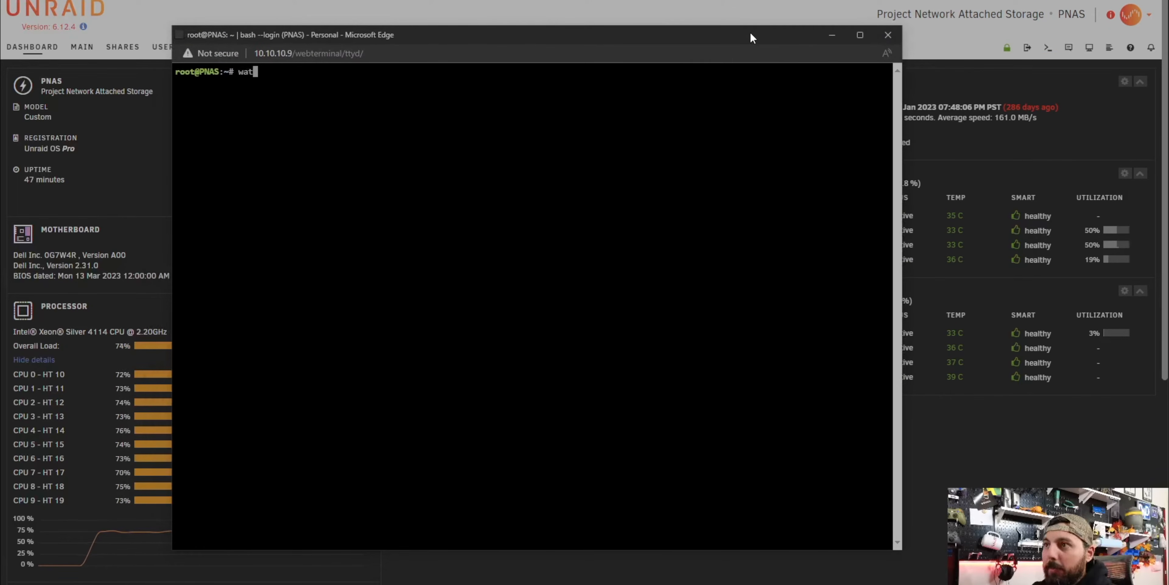
pyautogui.write('ch nvidia-sm')
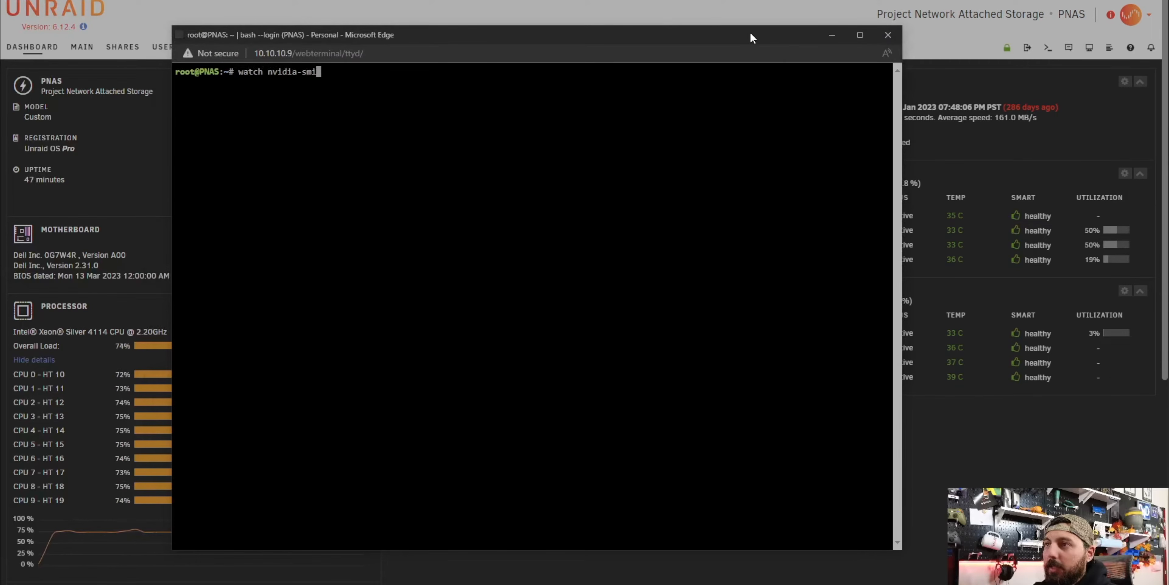
pyautogui.write('i')
pyautogui.press('Return')
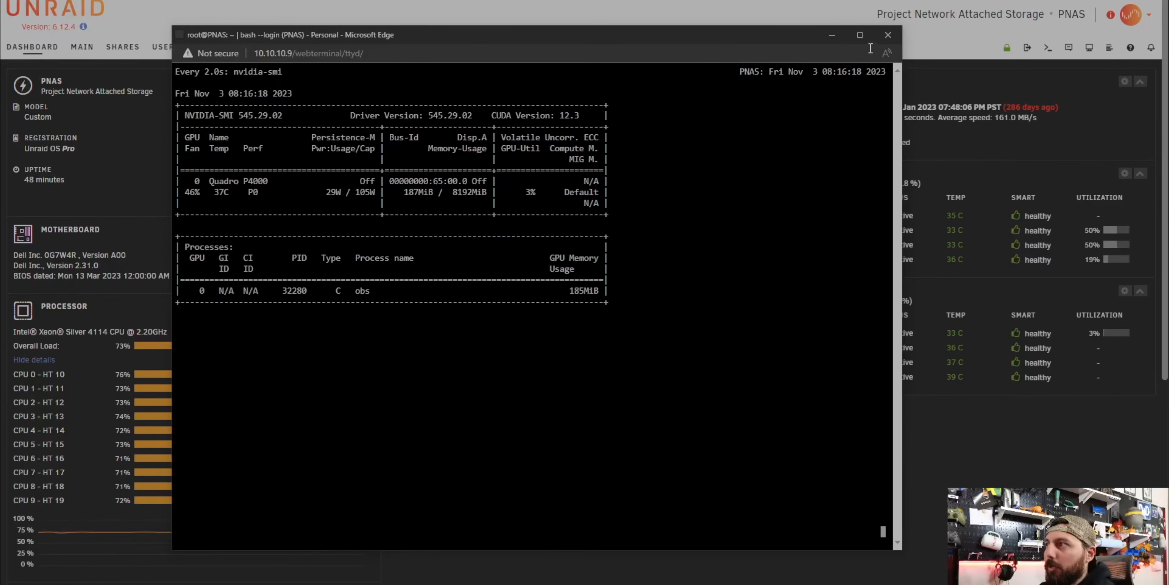
pyautogui.click(888, 34)
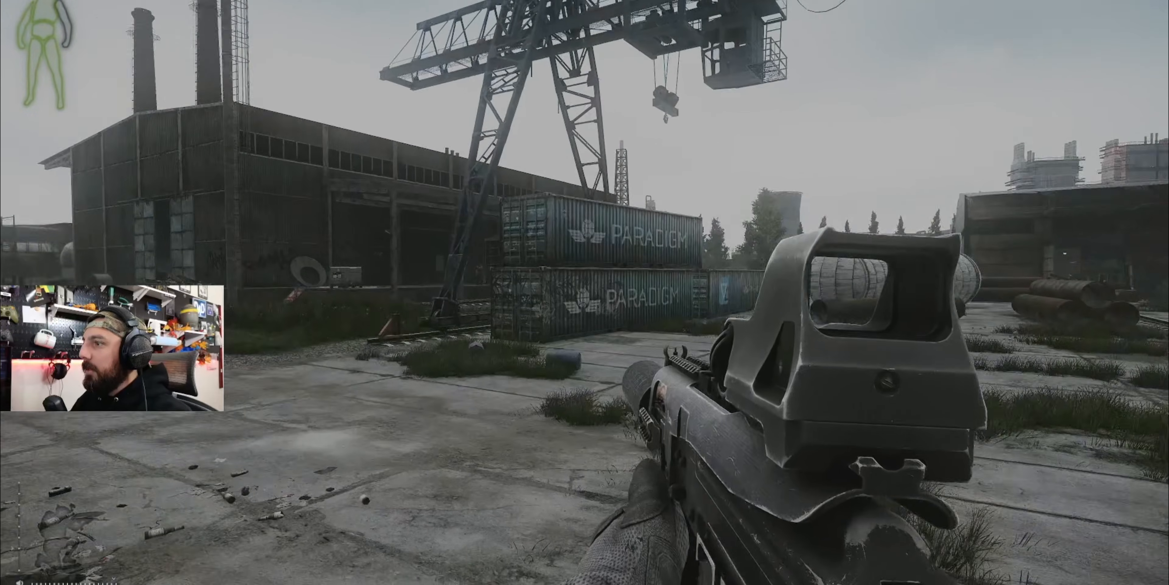
pyautogui.press('b')
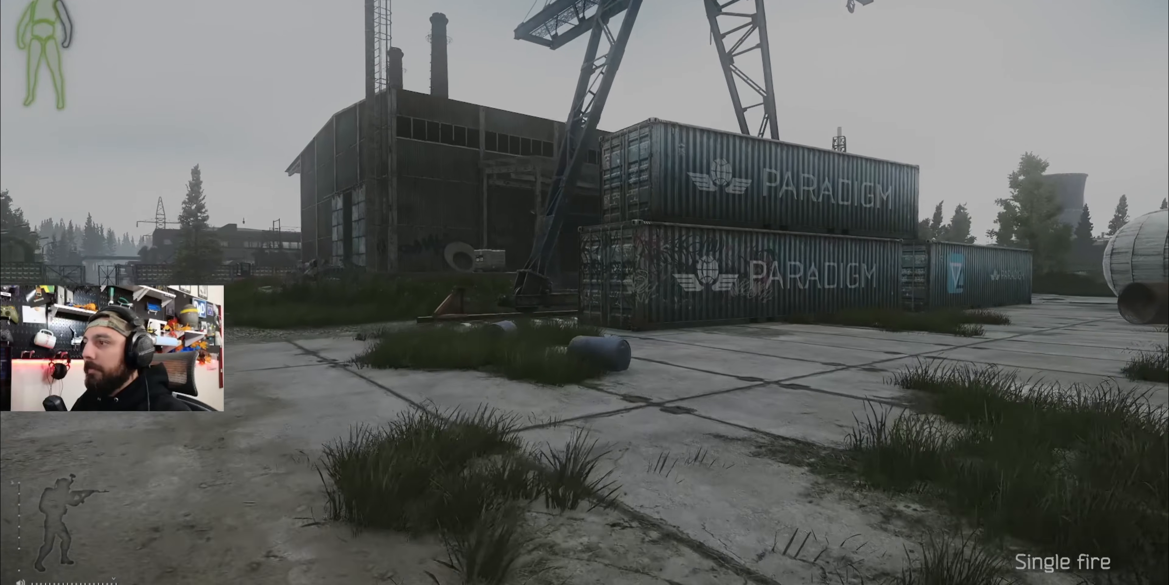
pyautogui.press('4')
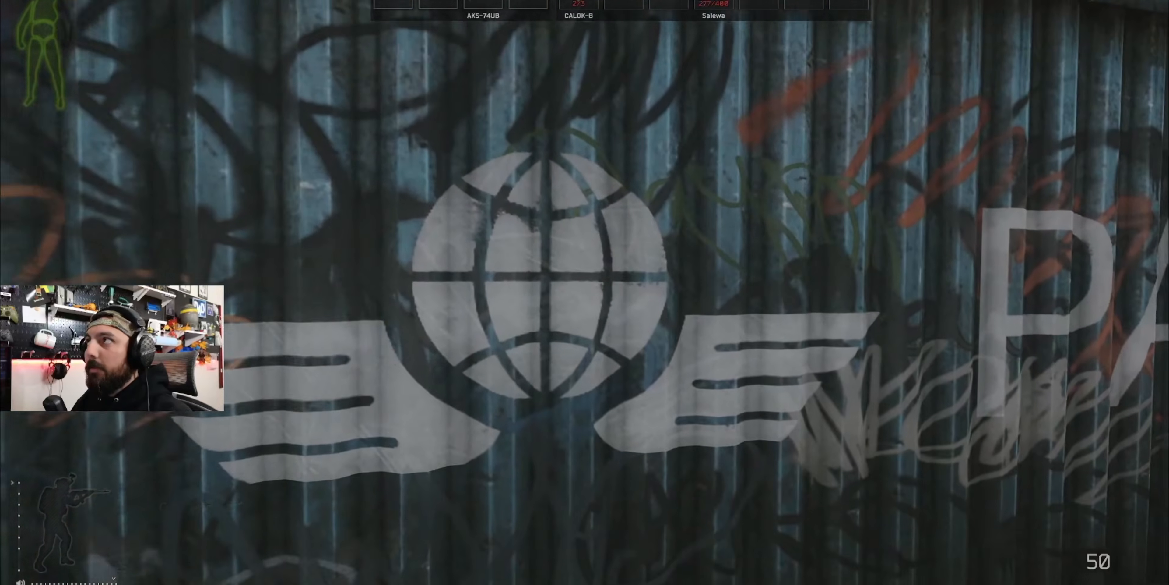
pyautogui.press('7')
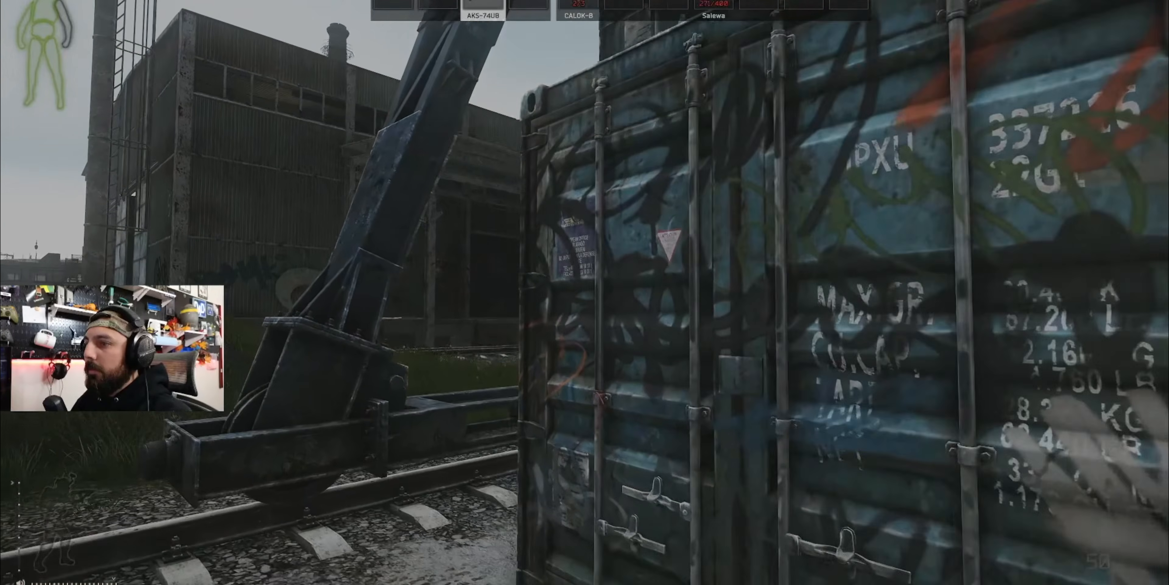
pyautogui.rightClick(585, 292)
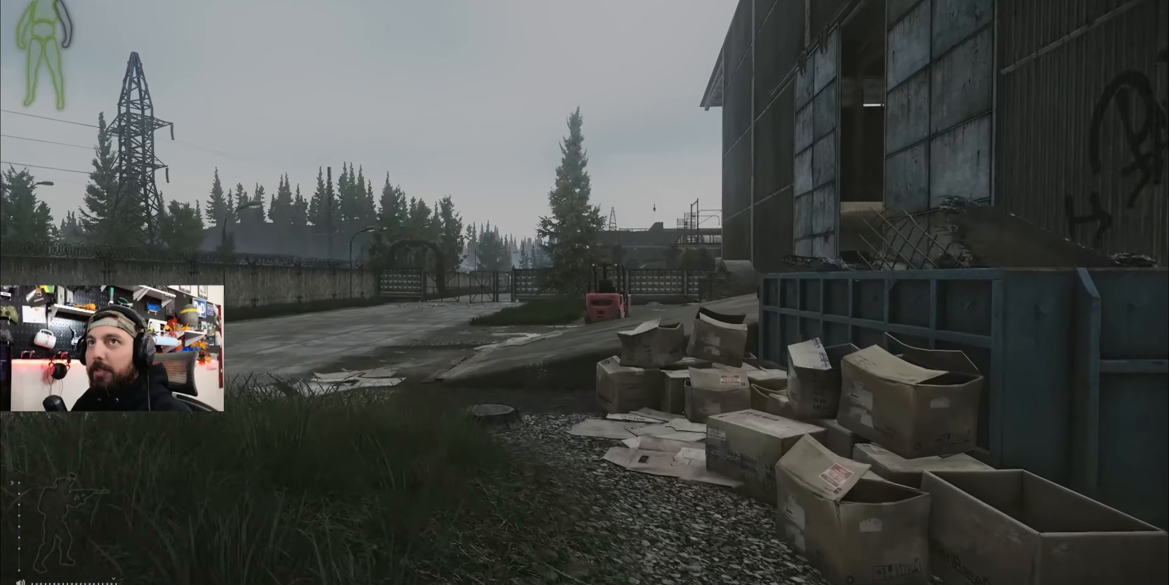
pyautogui.press('7')
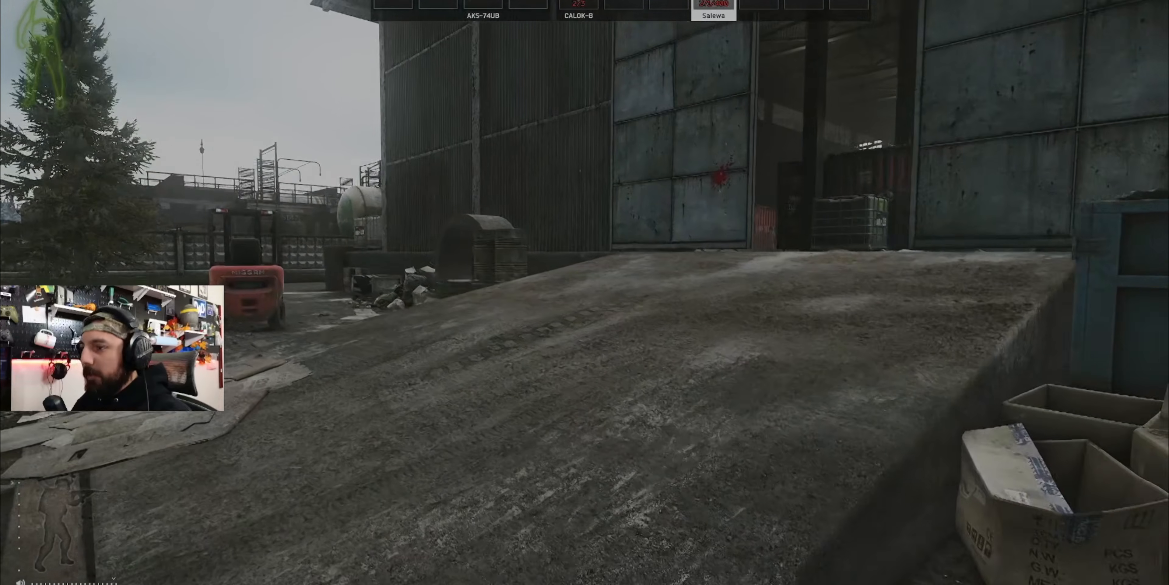
pyautogui.press('w')
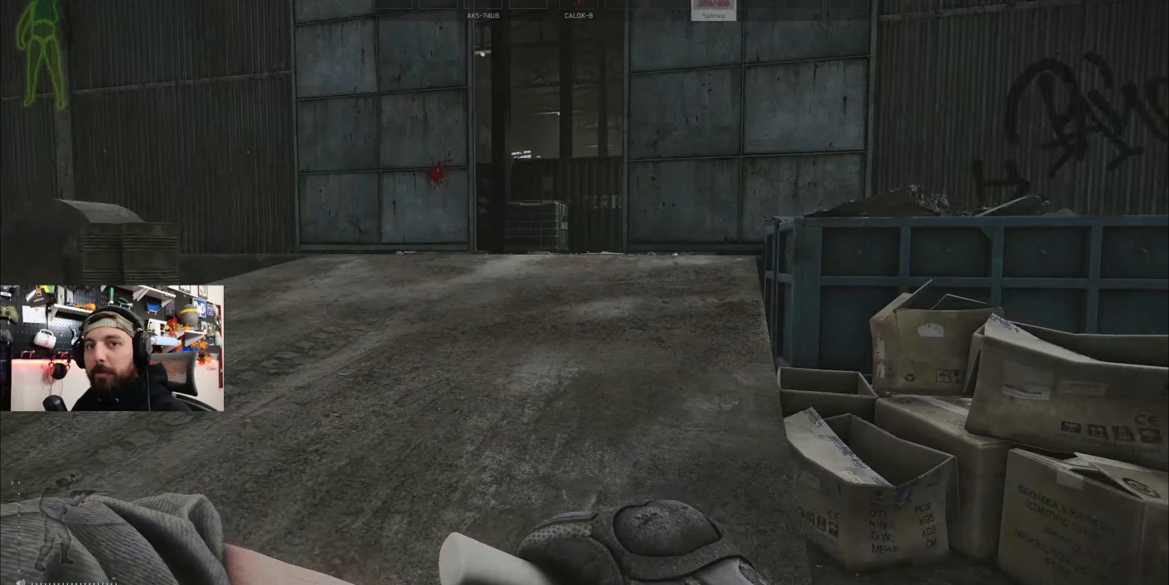
pyautogui.press('w')
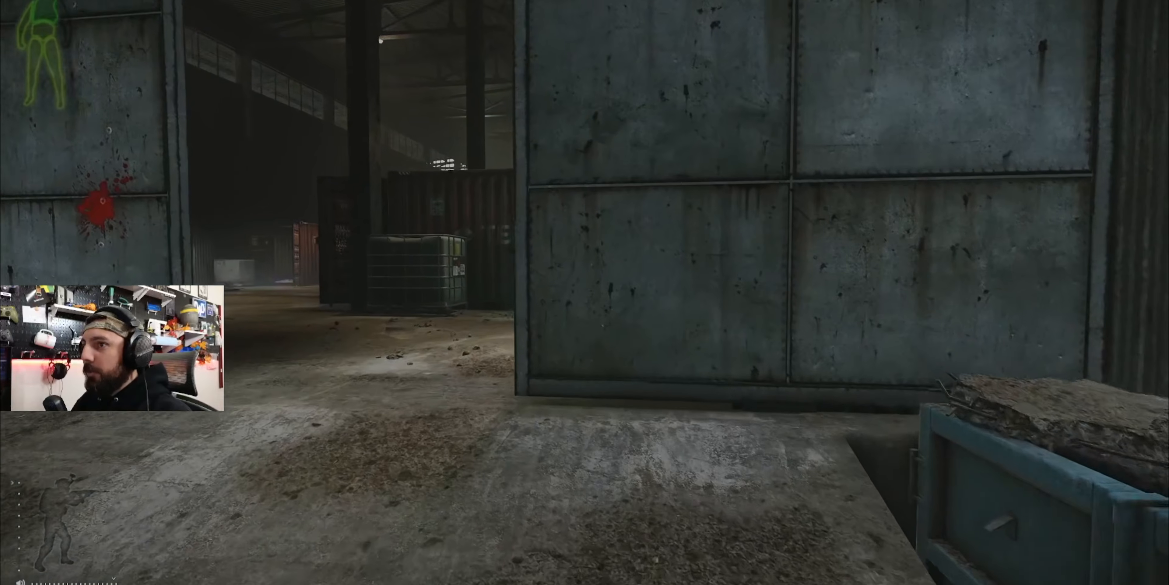
pyautogui.press('w')
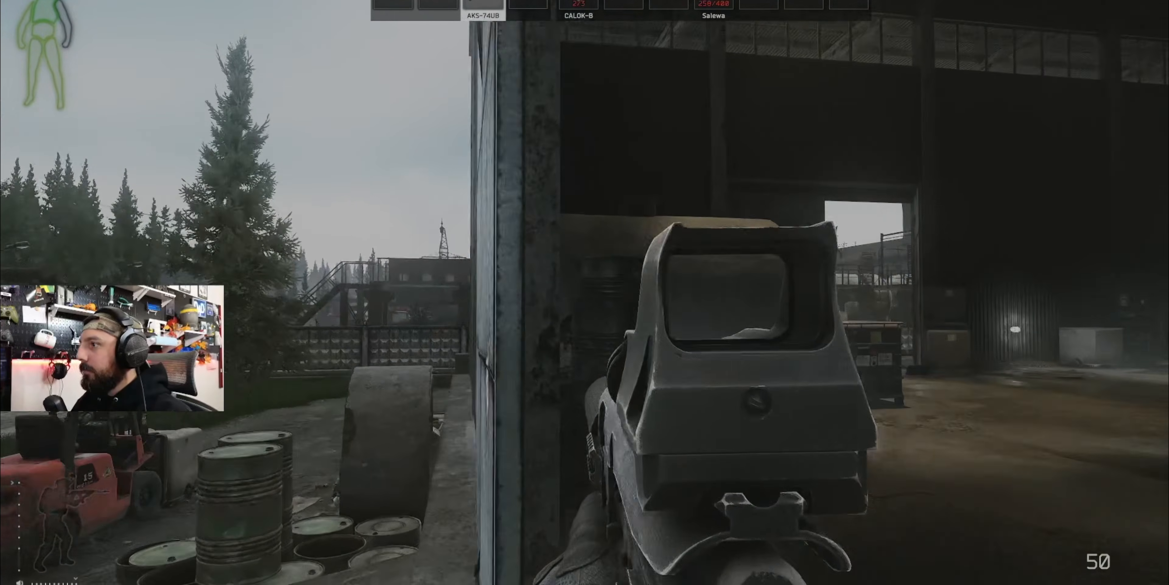
pyautogui.rightClick(585, 292)
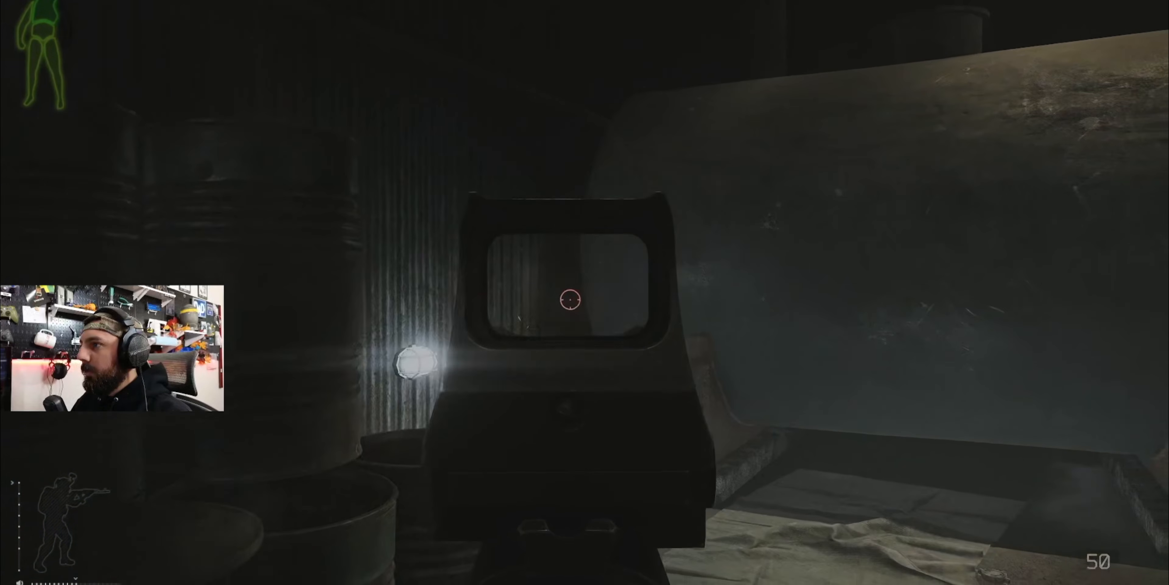
pyautogui.rightClick(585, 293)
pyautogui.press('w')
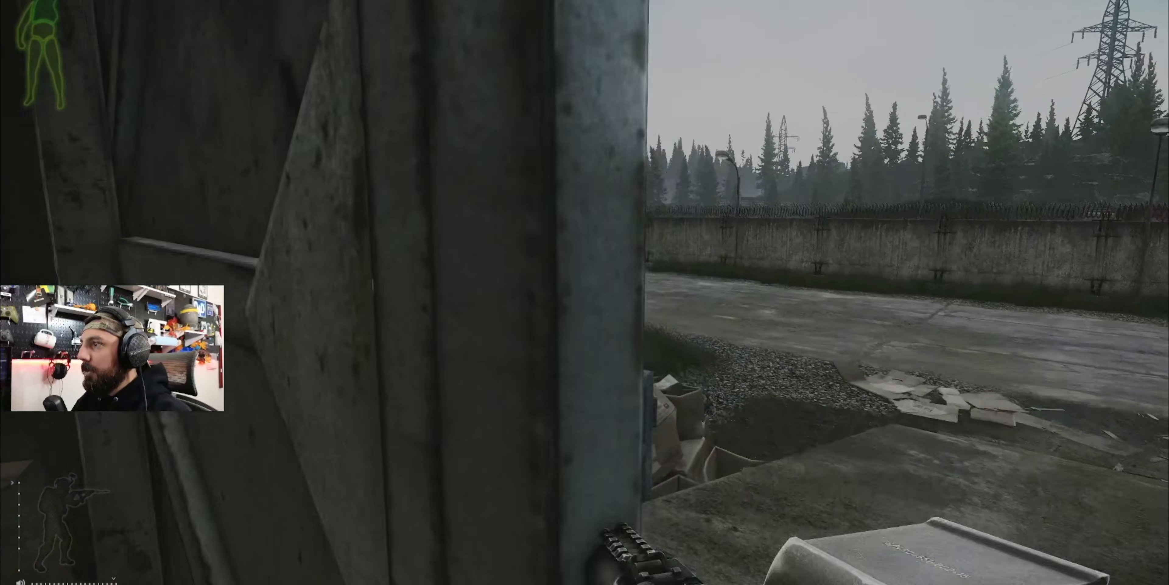
pyautogui.press('w')
pyautogui.press('w')
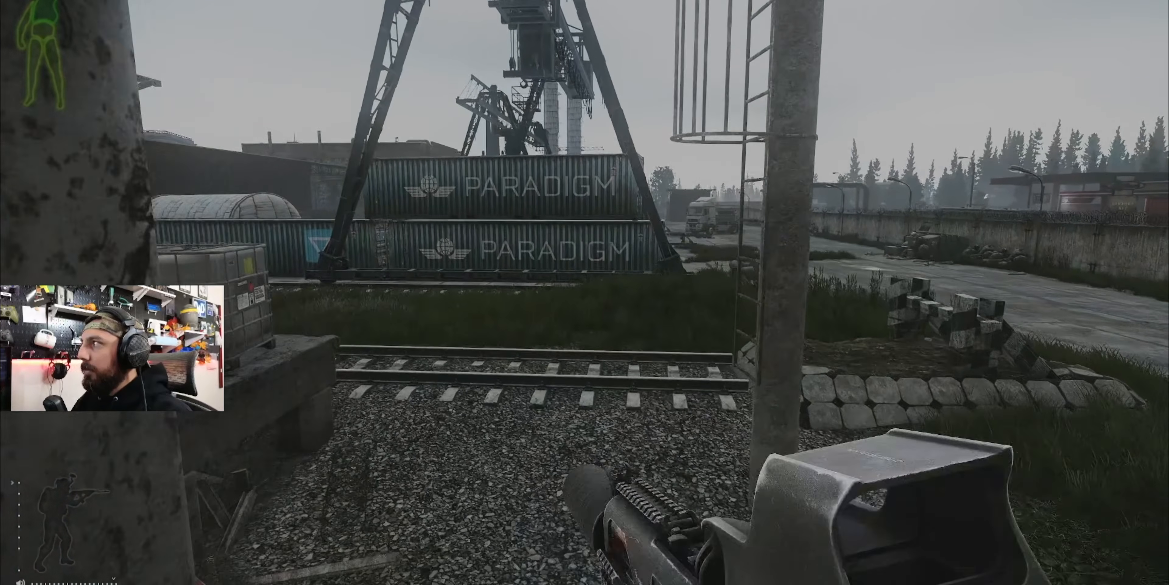
pyautogui.press('space')
pyautogui.press('w')
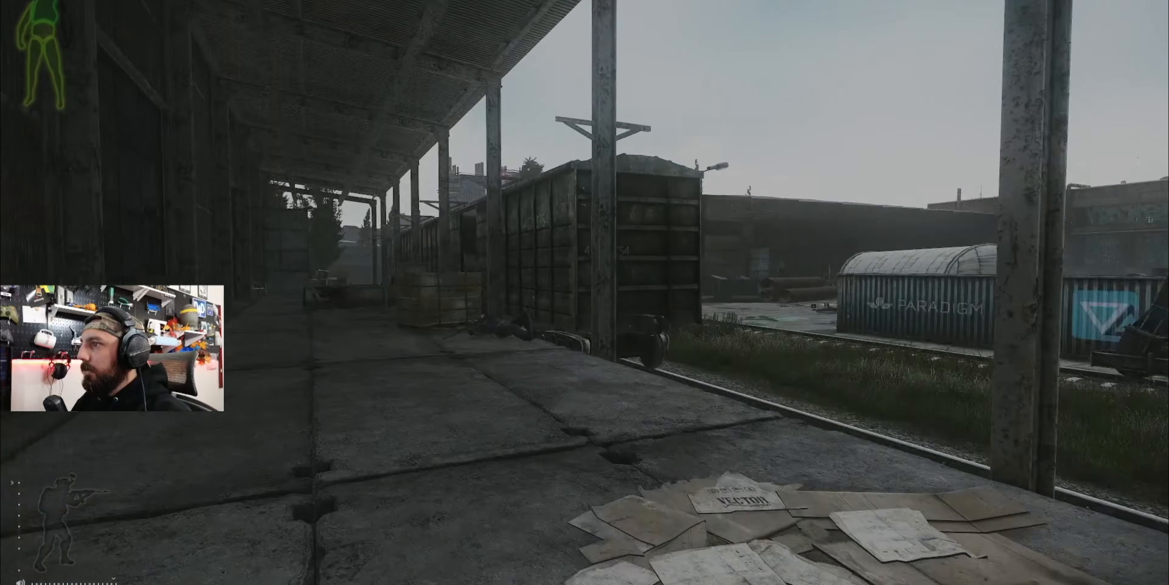
pyautogui.press('w')
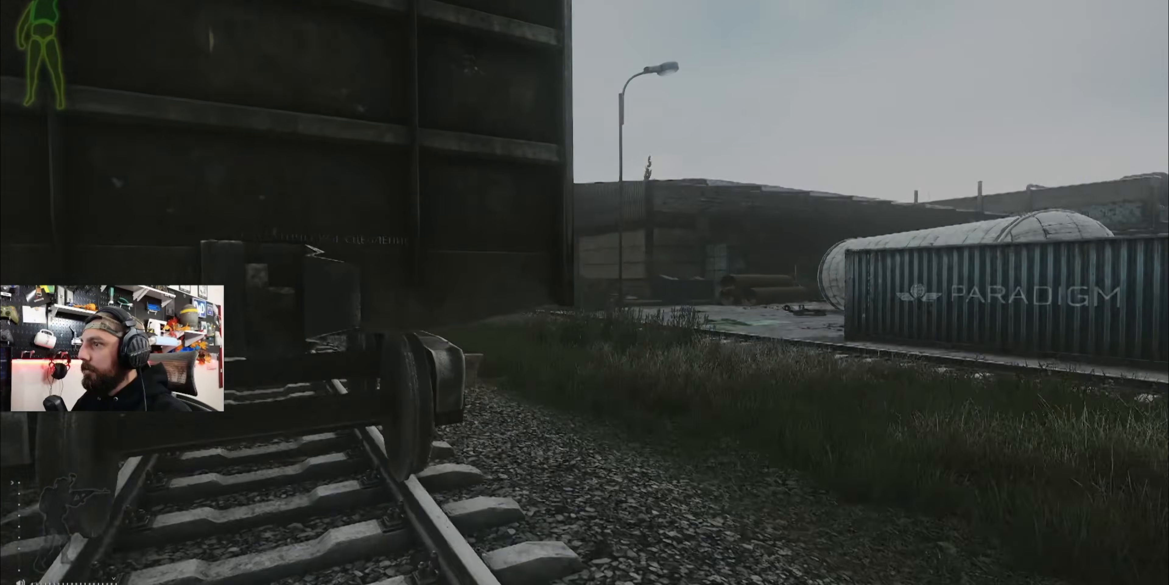
pyautogui.press('w')
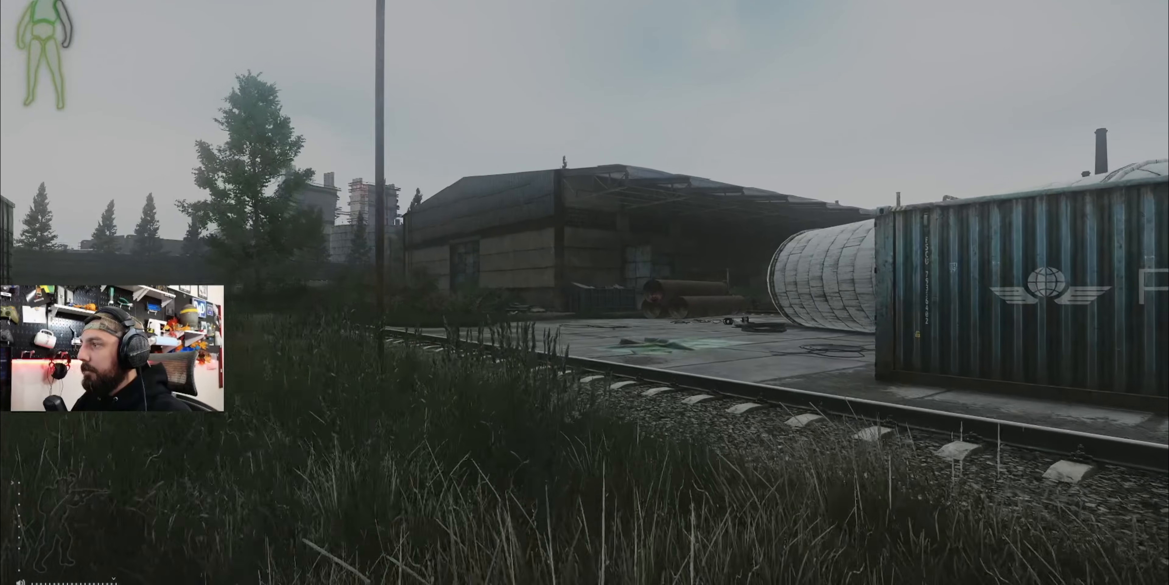
pyautogui.press('w')
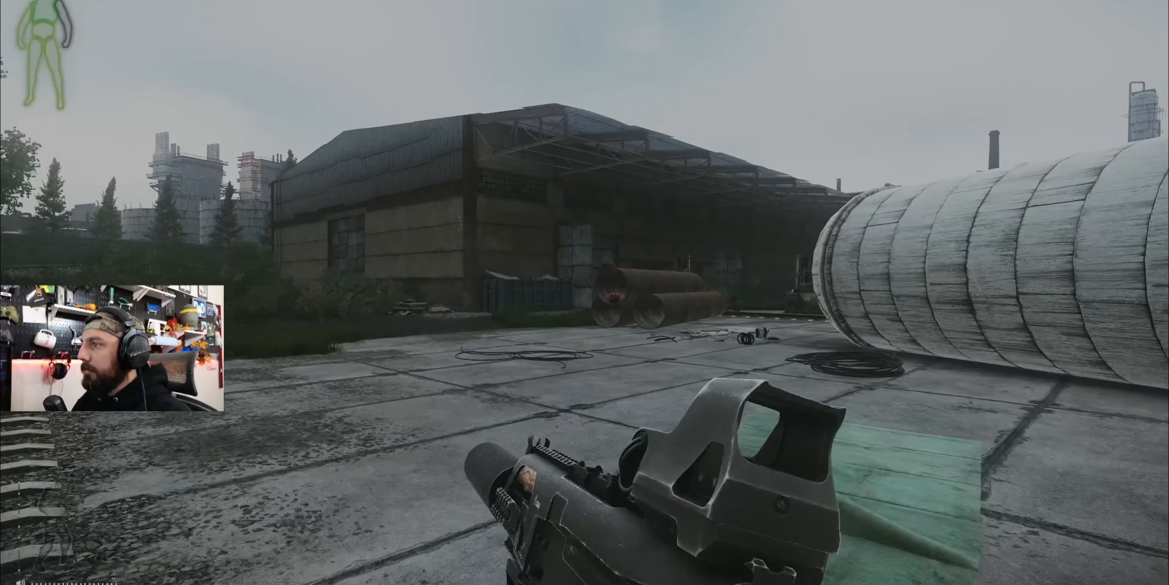
pyautogui.press('w')
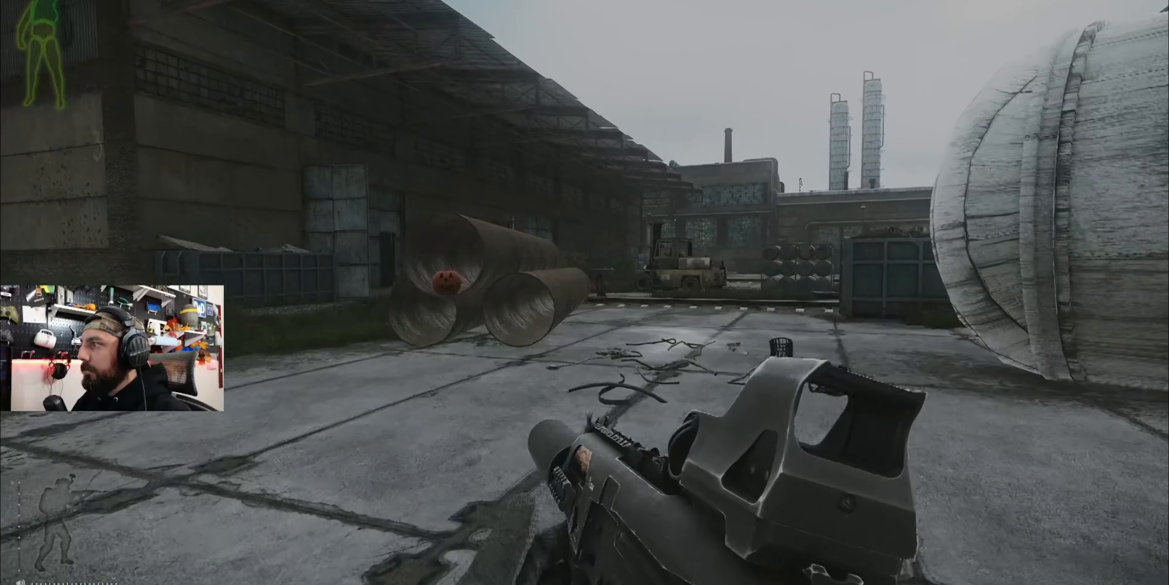
pyautogui.press('w')
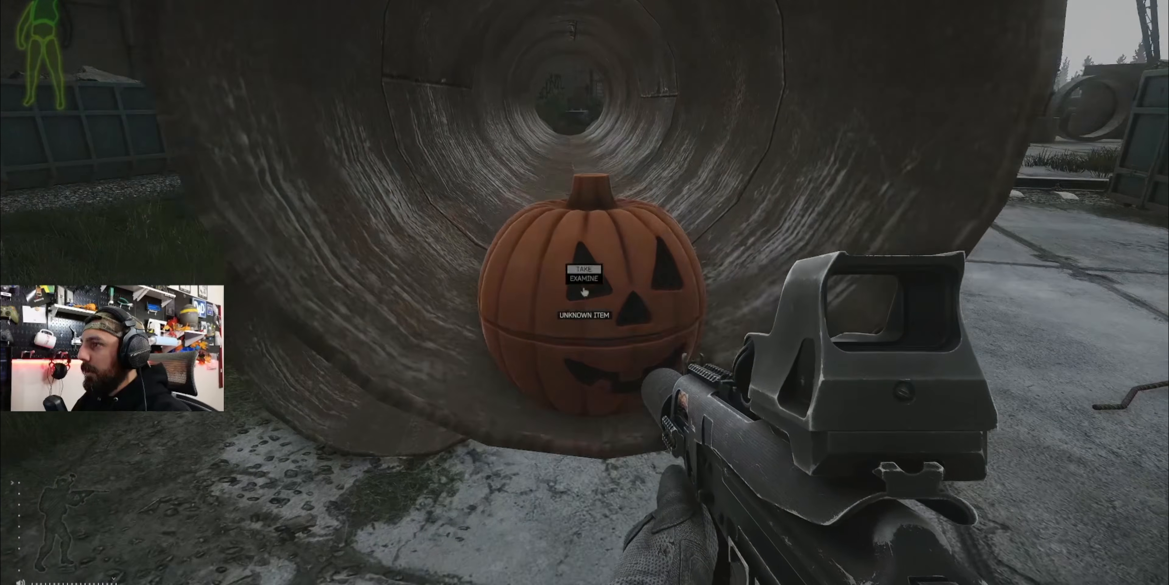
pyautogui.press('w')
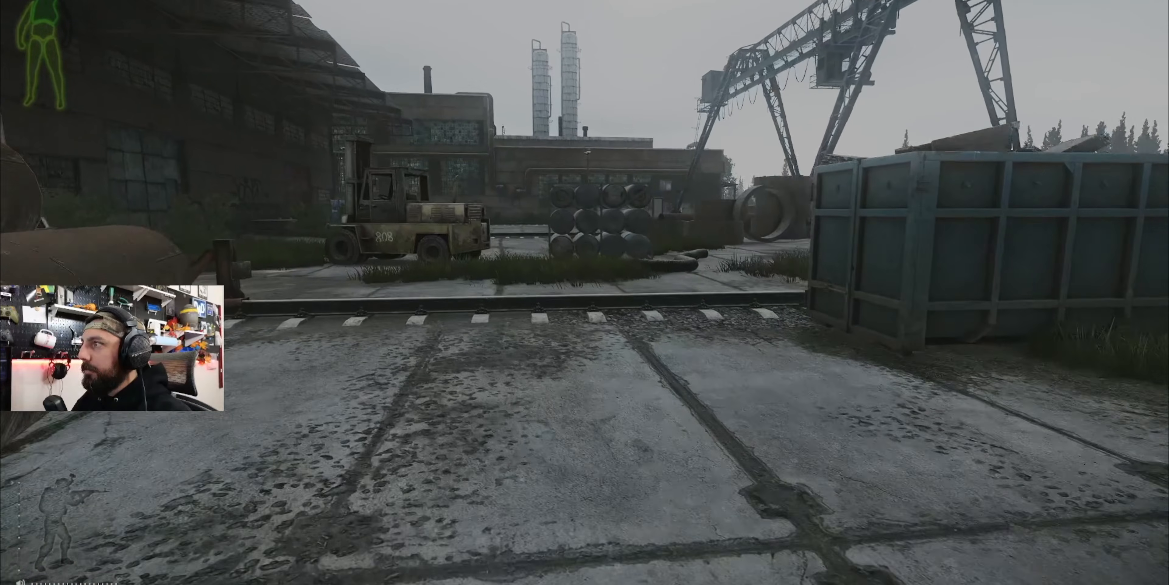
pyautogui.press('w')
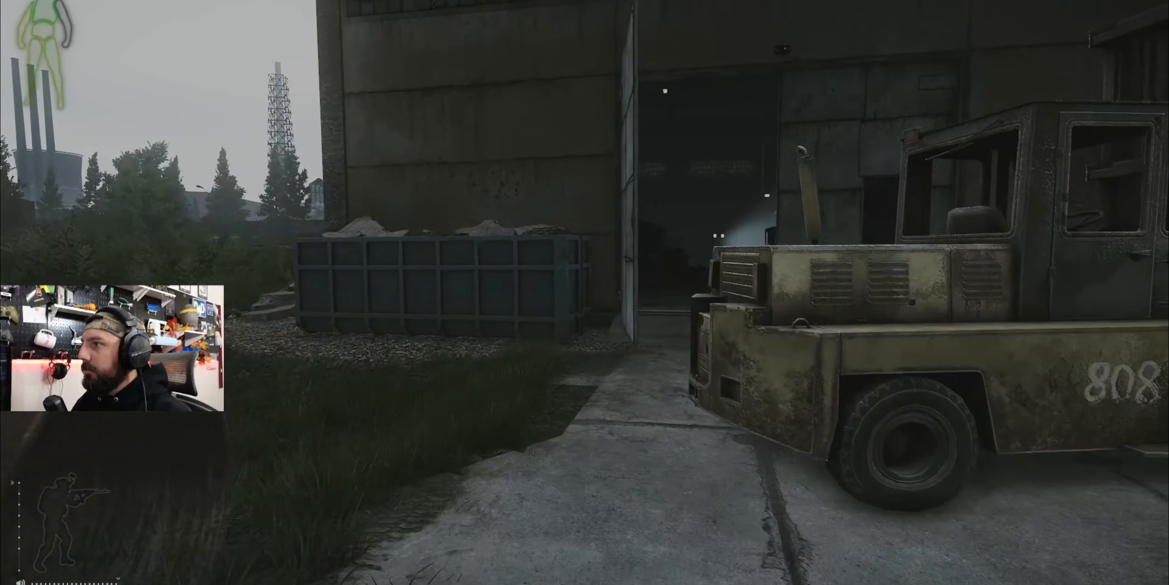
pyautogui.press('w')
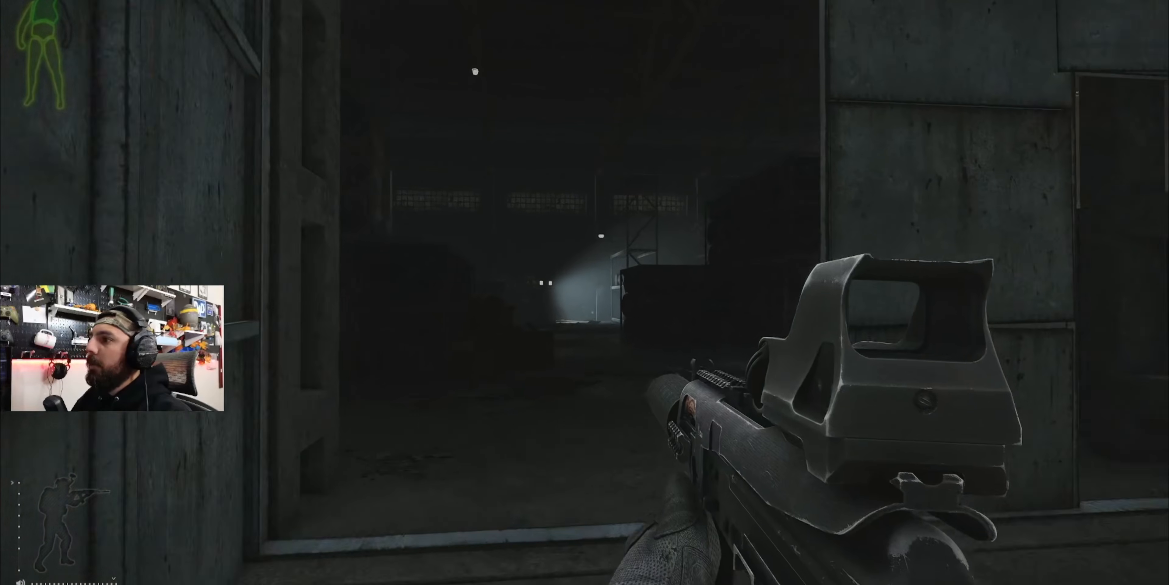
pyautogui.press('w')
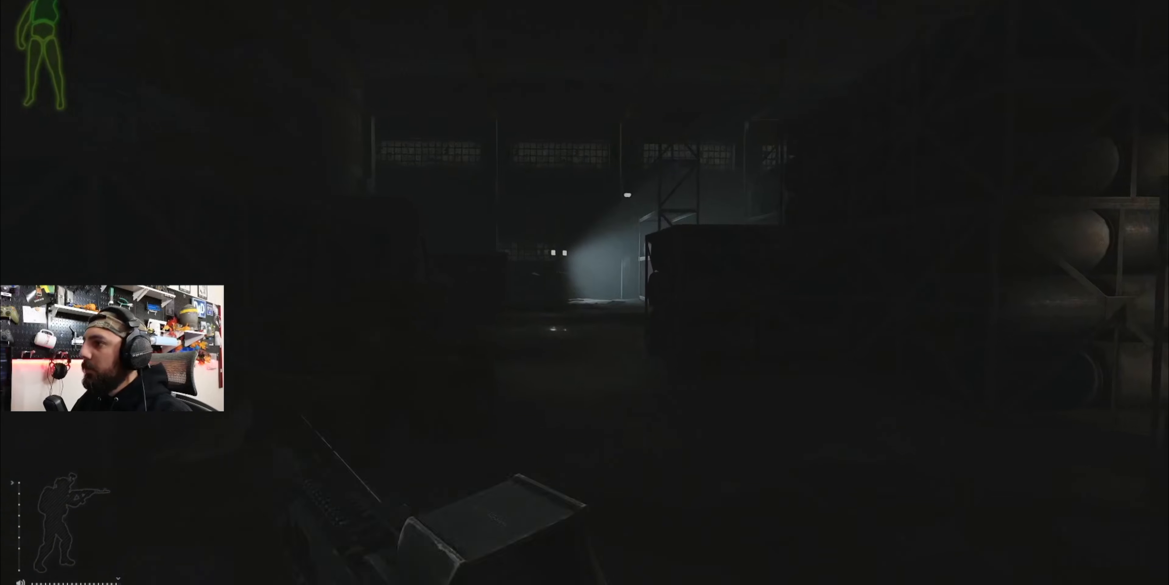
pyautogui.press('w')
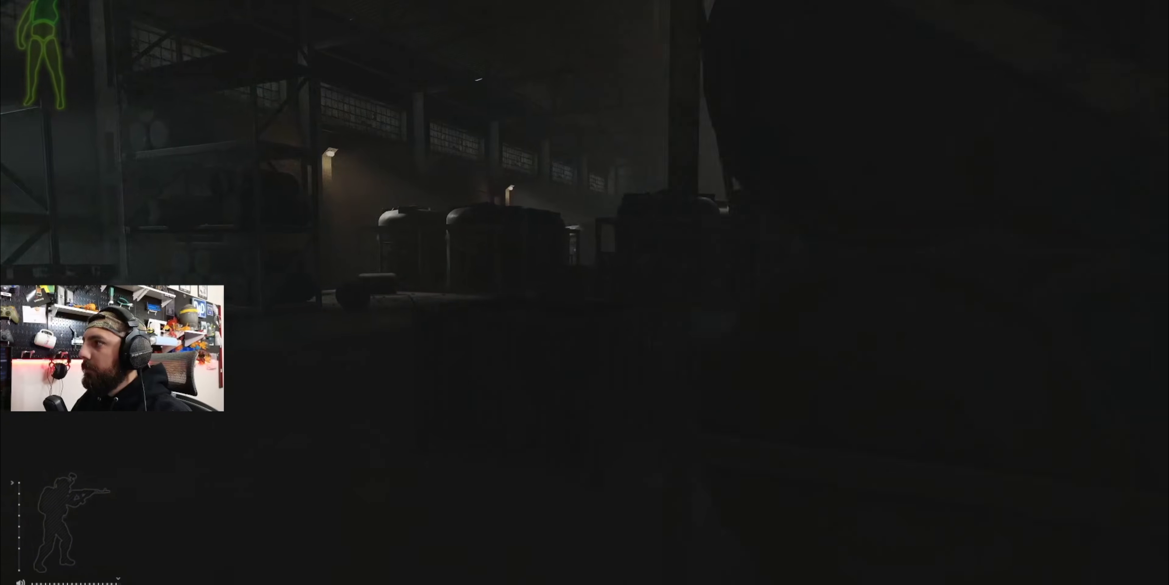
pyautogui.press('w')
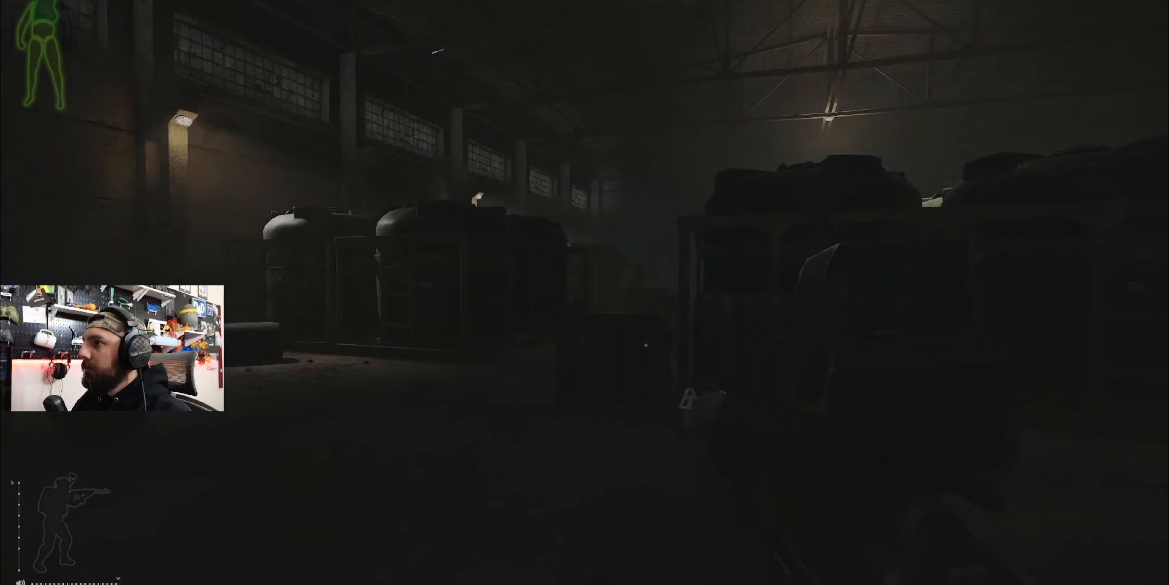
pyautogui.press('w')
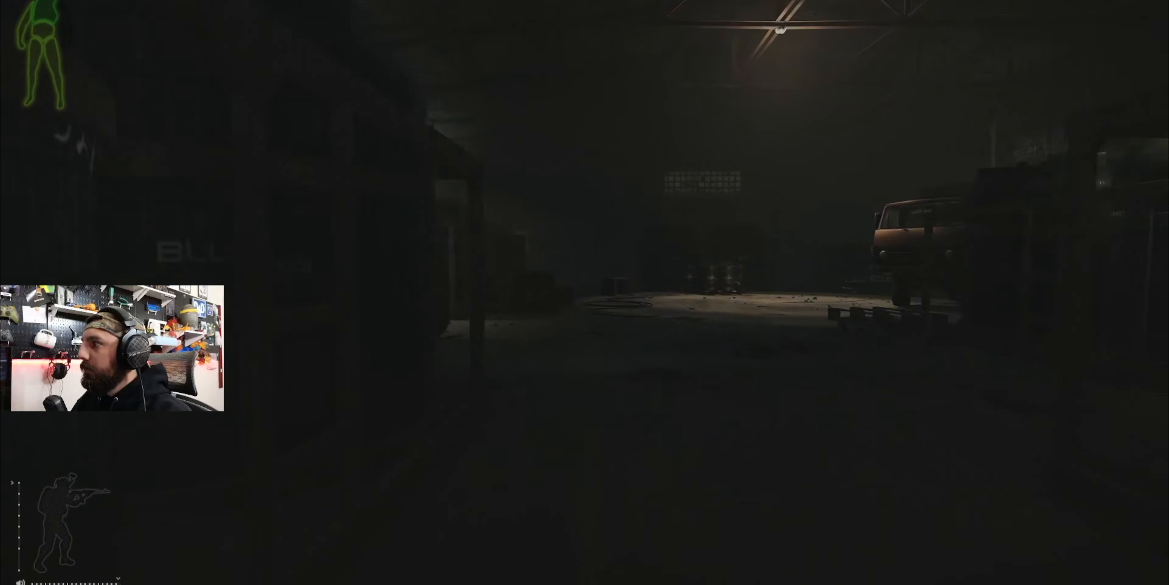
pyautogui.press('w')
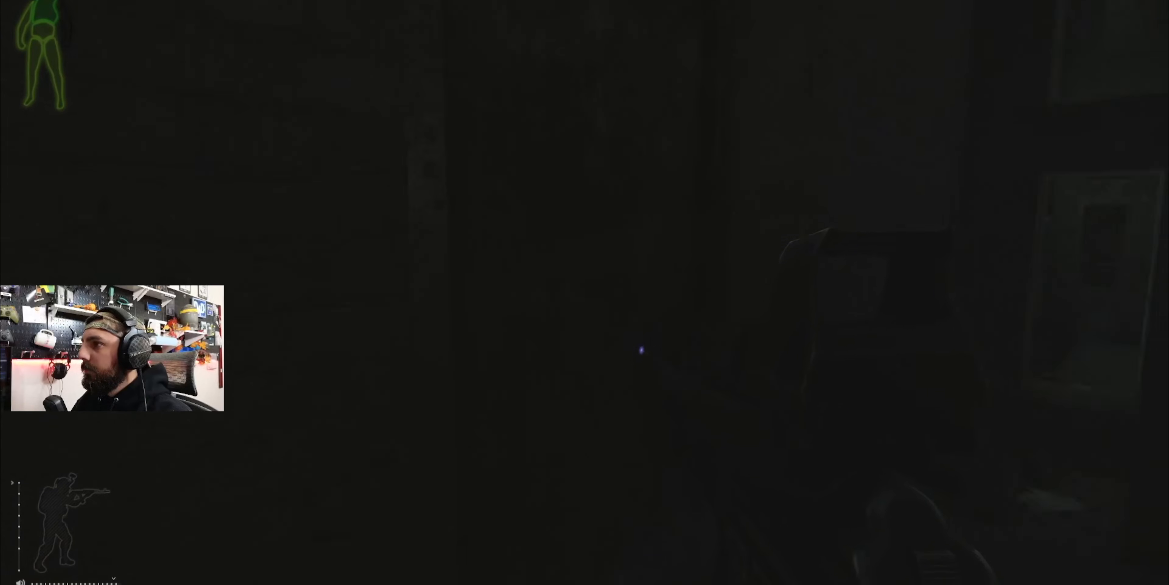
pyautogui.press('w')
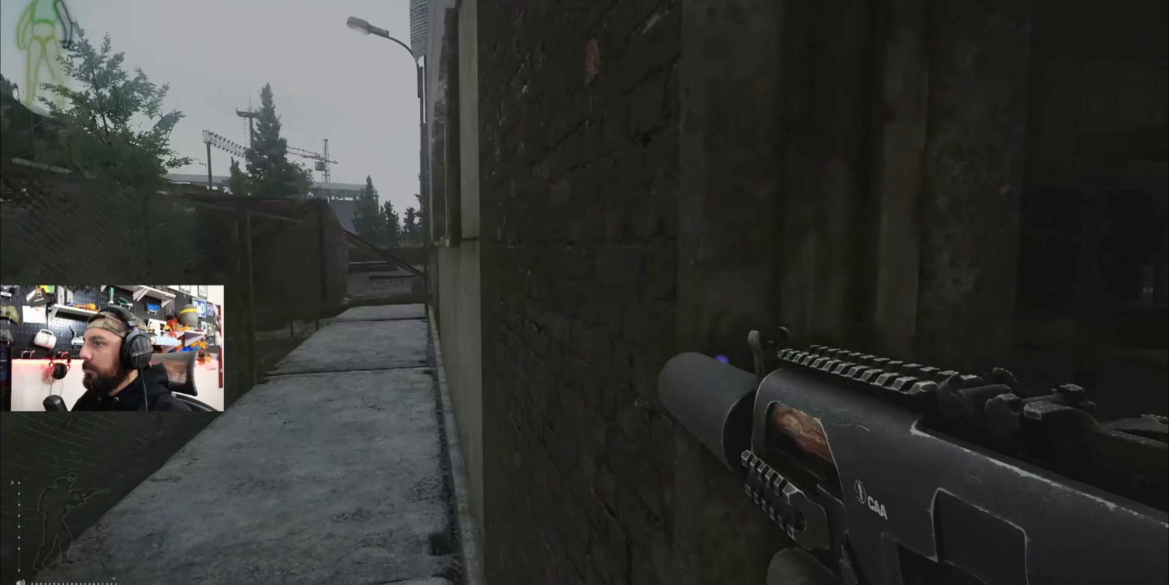
pyautogui.press('w')
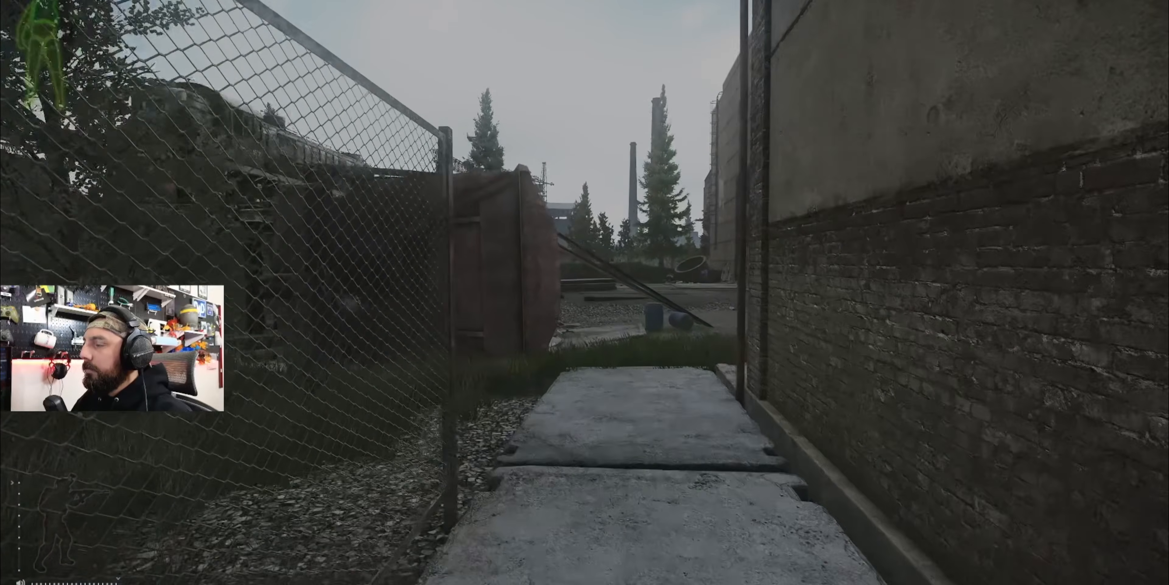
pyautogui.press('w')
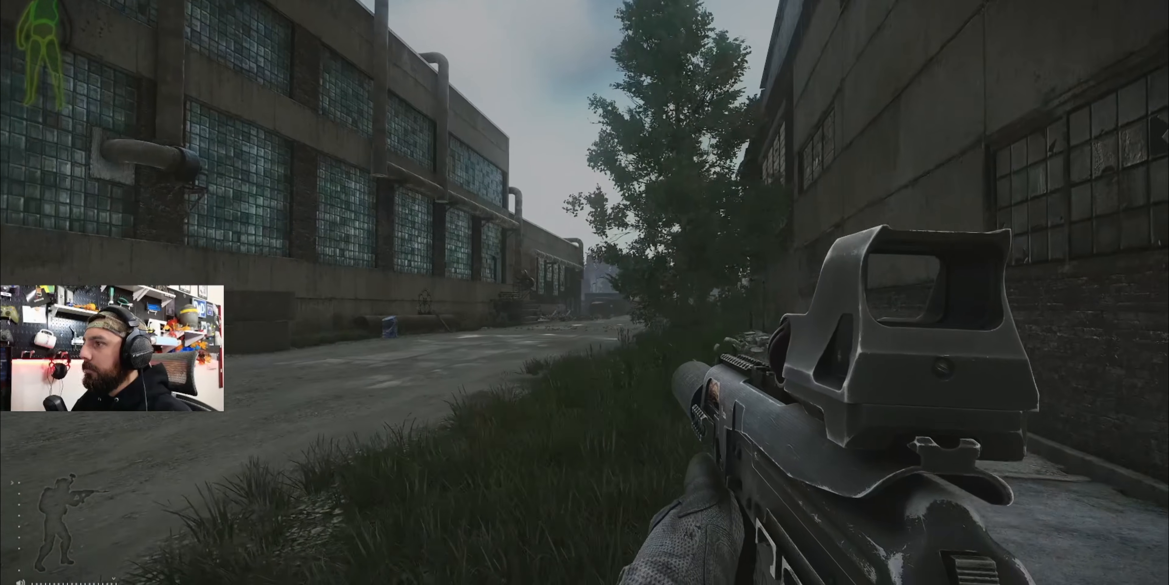
pyautogui.press('w')
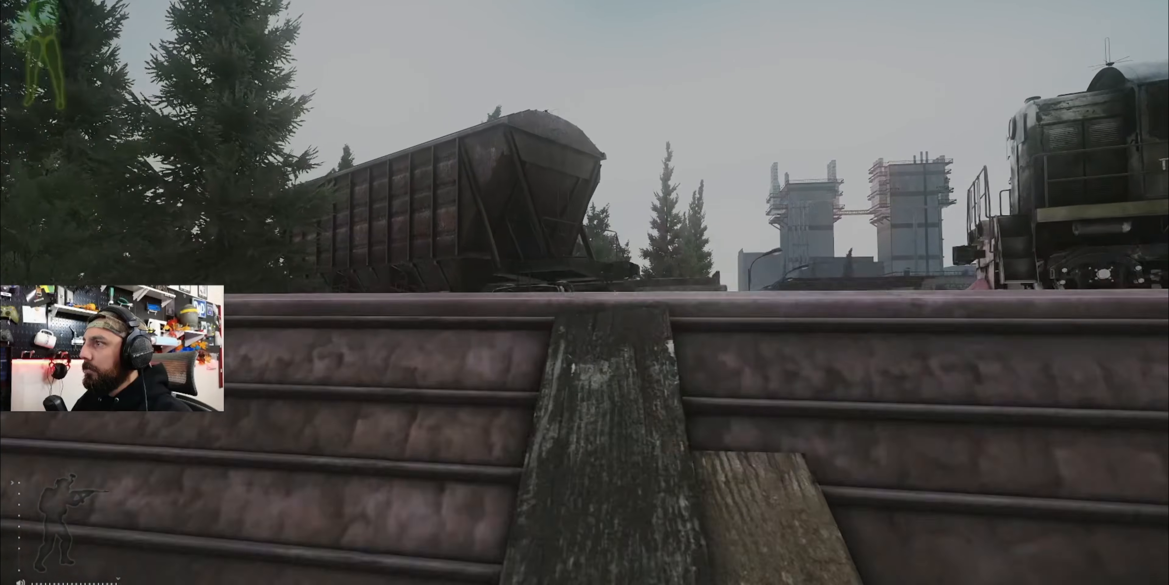
pyautogui.press('w')
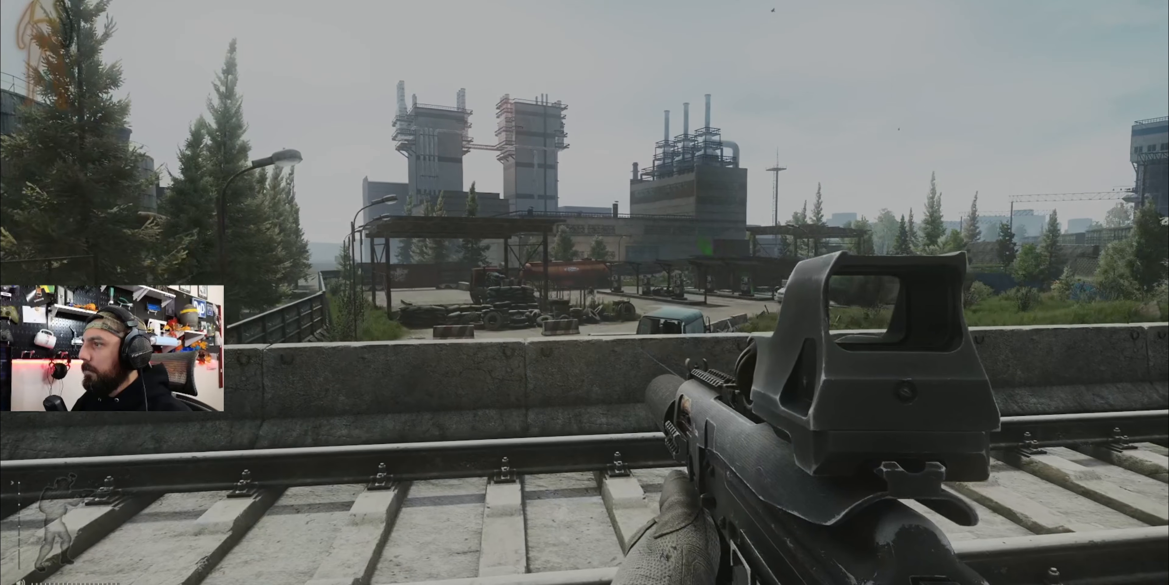
pyautogui.press('4')
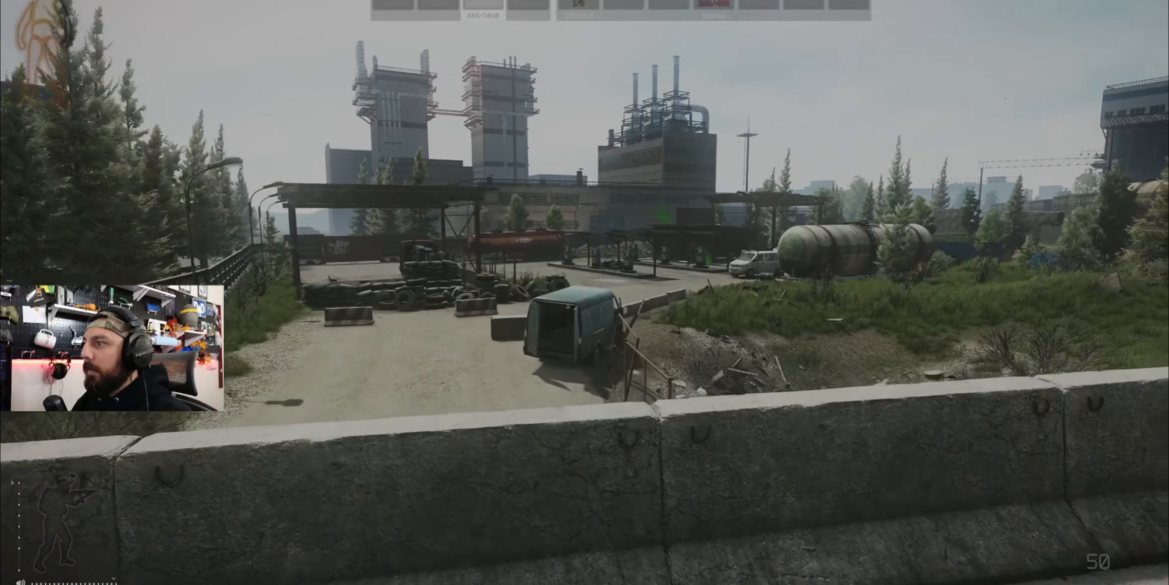
pyautogui.press('7')
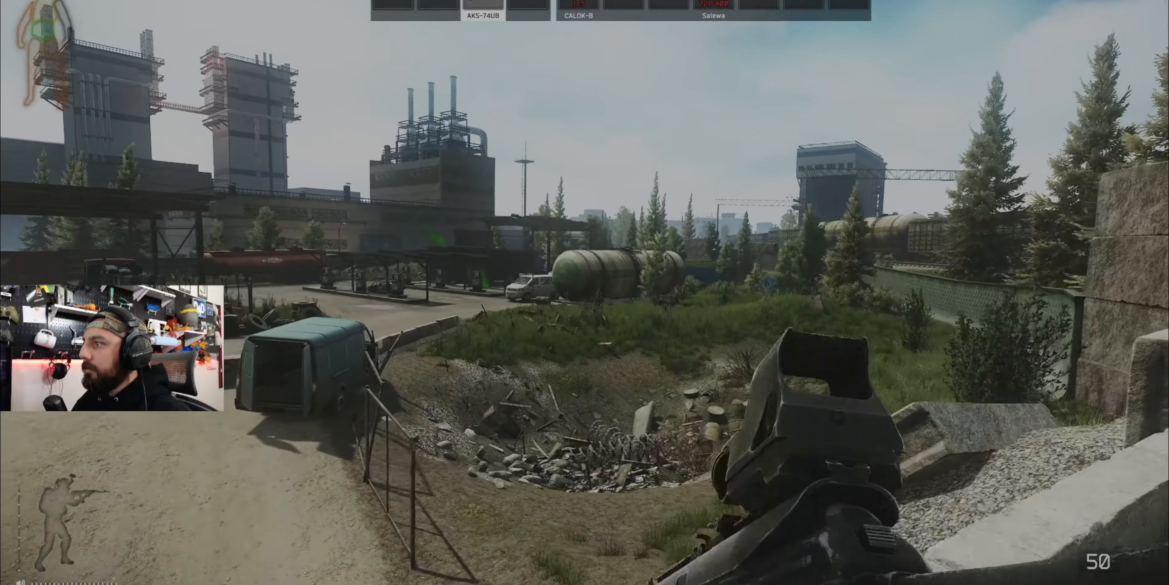
pyautogui.press('7')
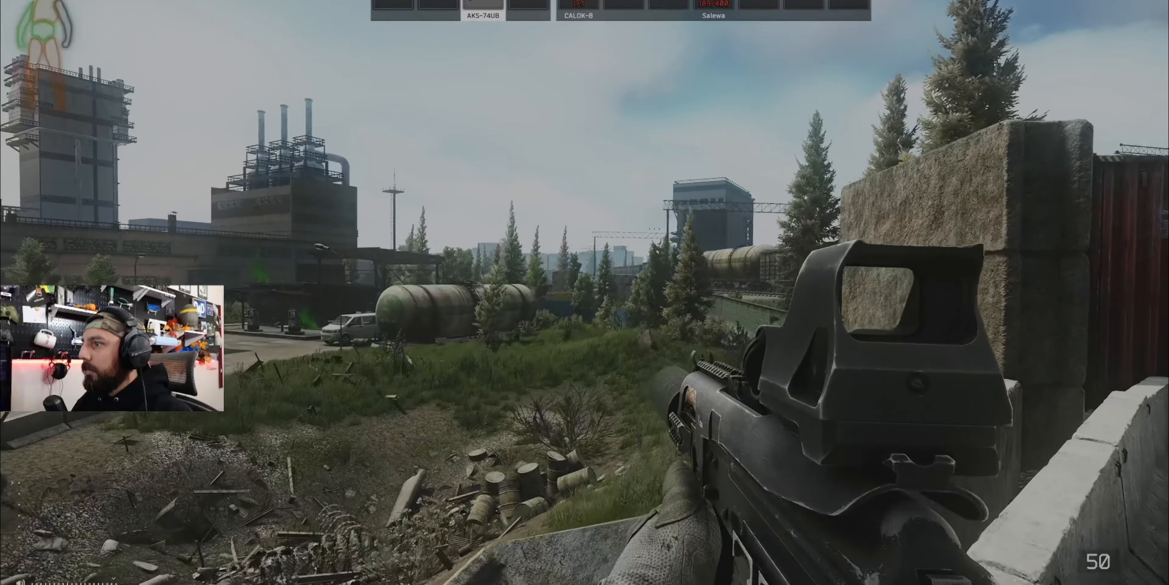
pyautogui.rightClick(585, 292)
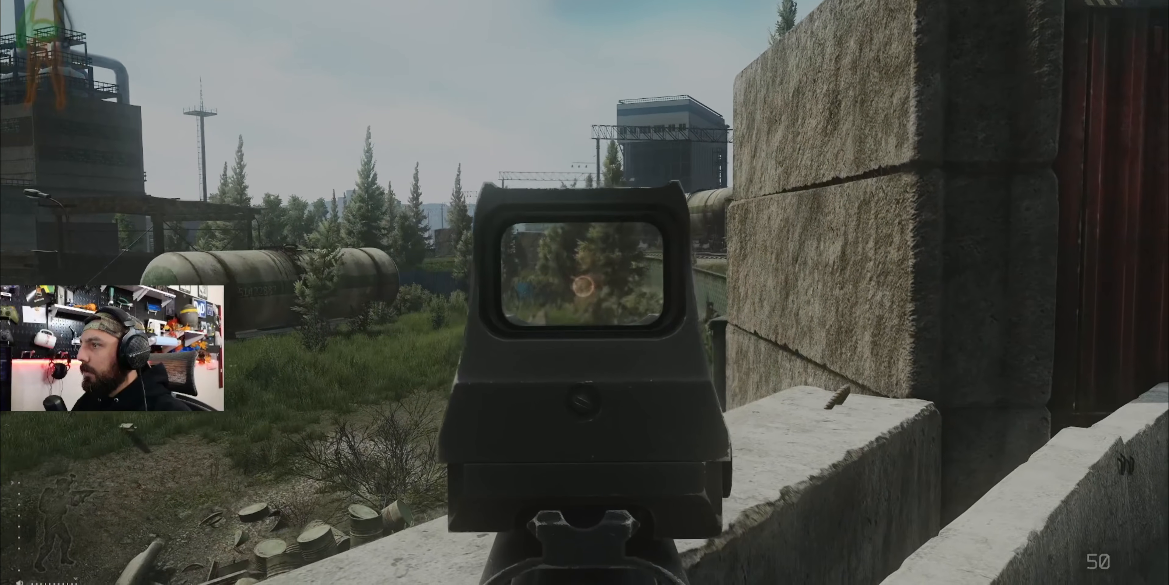
pyautogui.rightClick(584, 293)
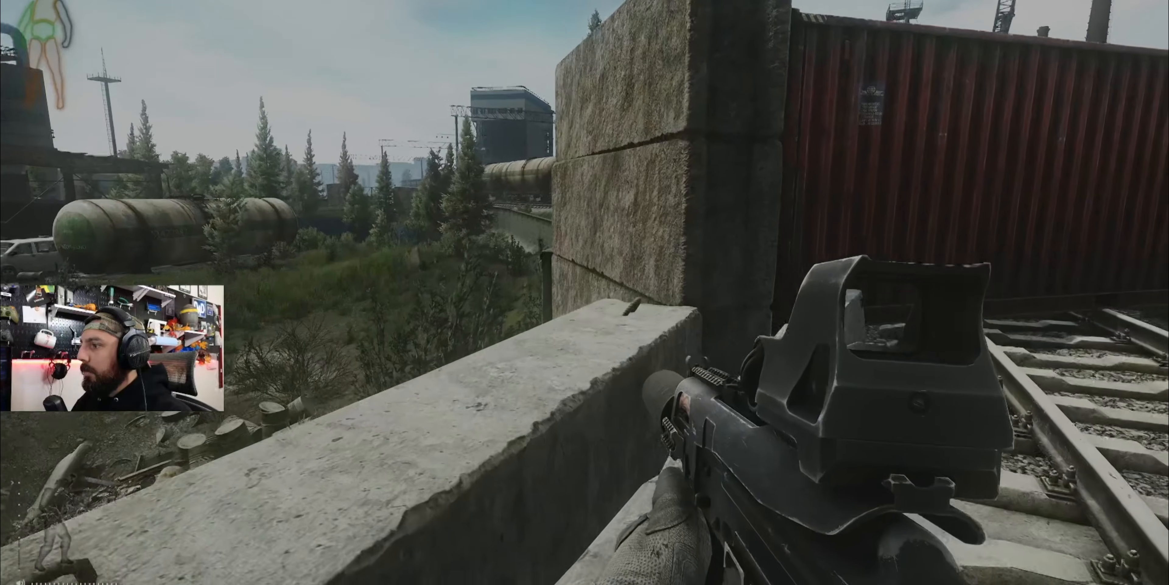
pyautogui.press('w')
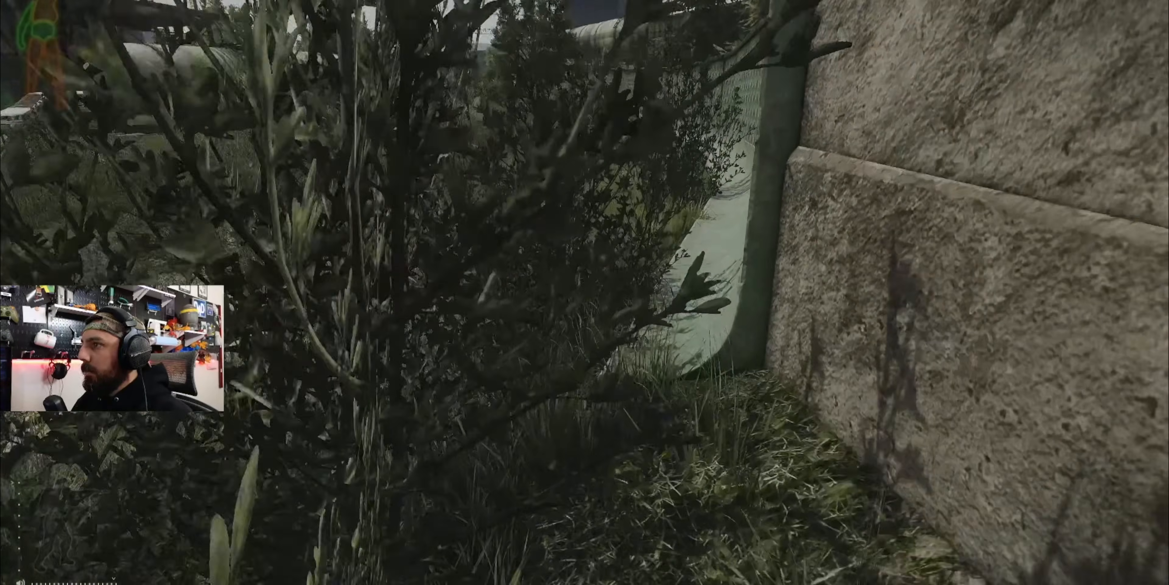
pyautogui.press('7')
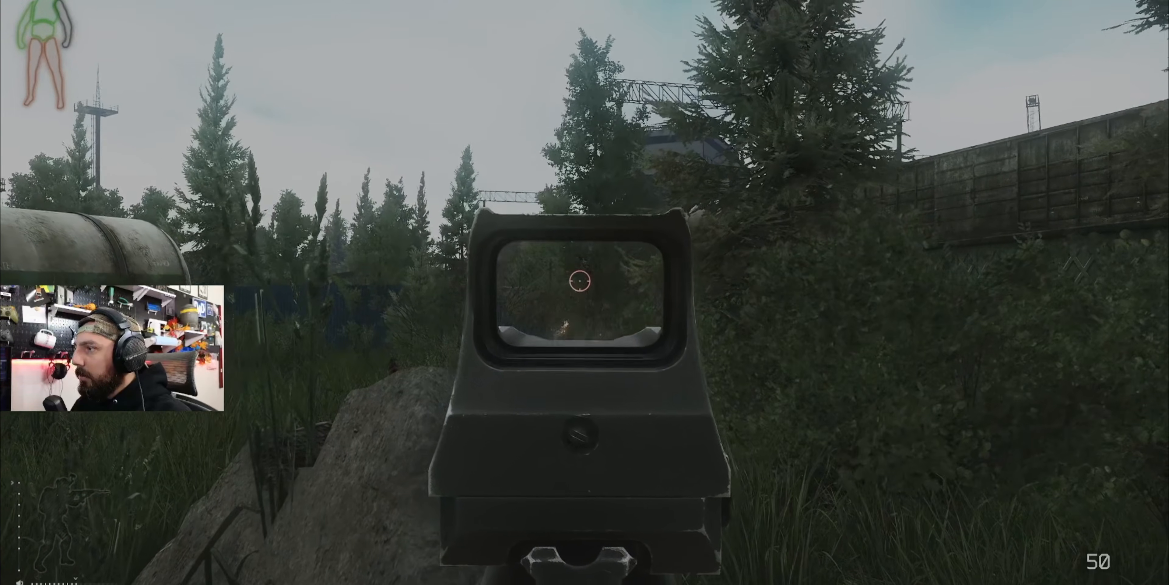
pyautogui.rightClick(584, 292)
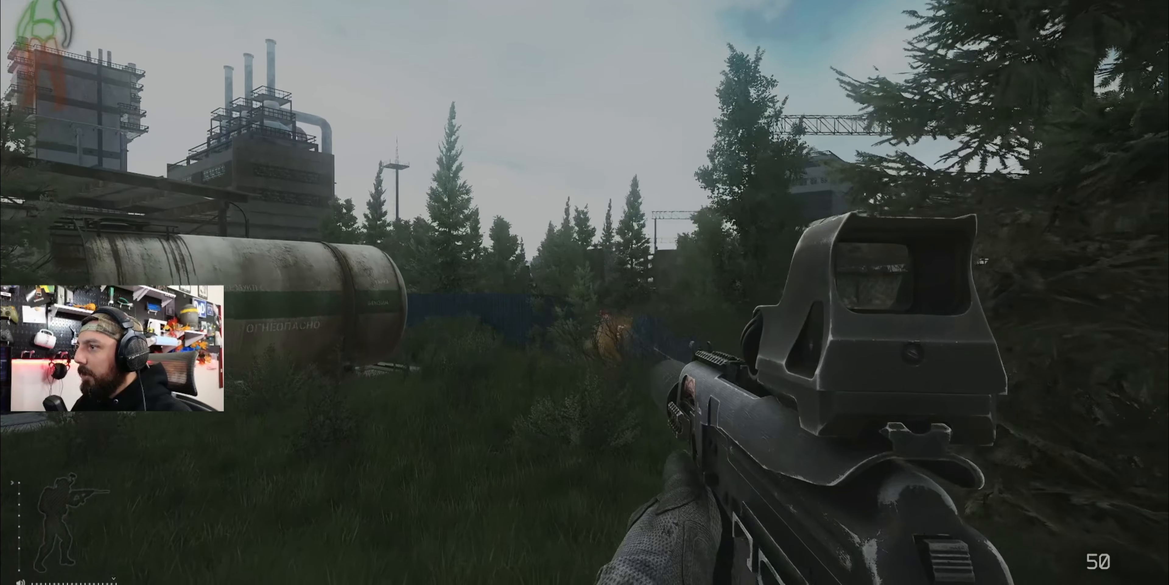
pyautogui.press('w')
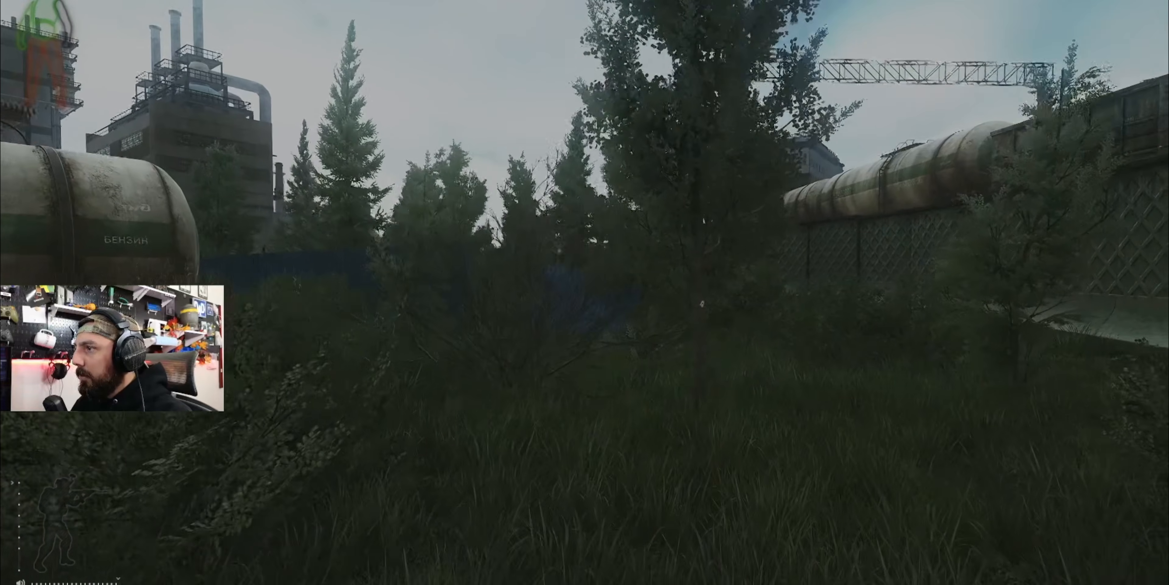
pyautogui.press('w')
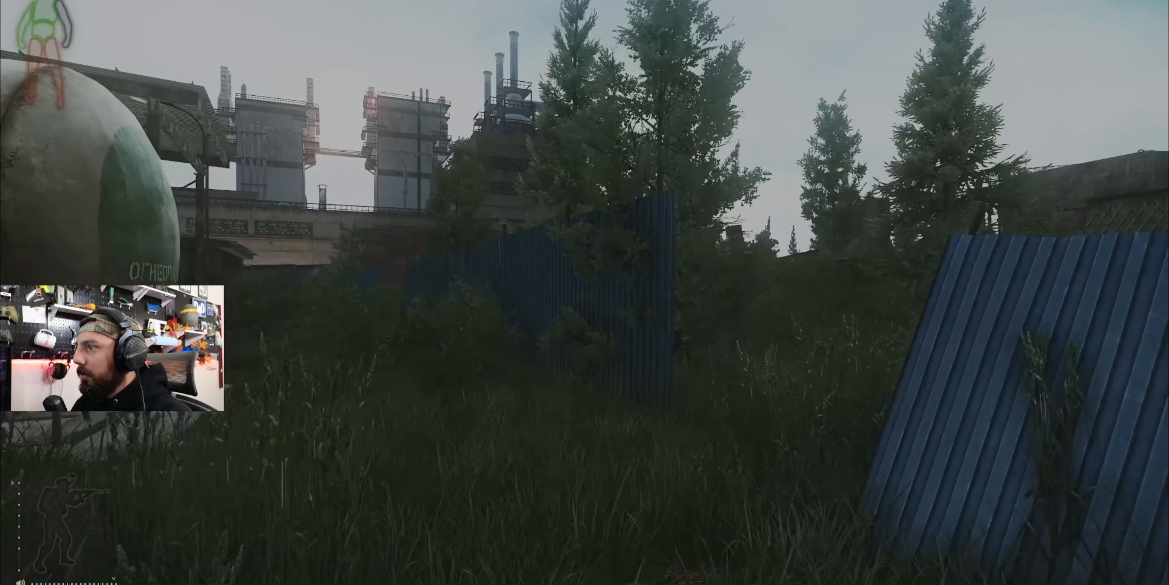
pyautogui.press('w')
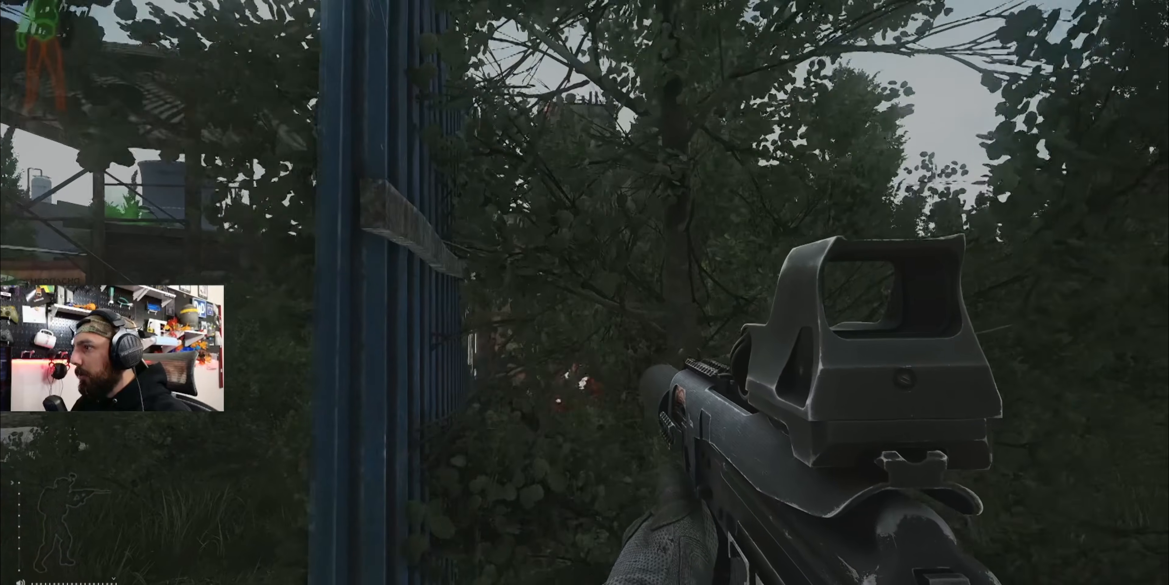
pyautogui.press('w')
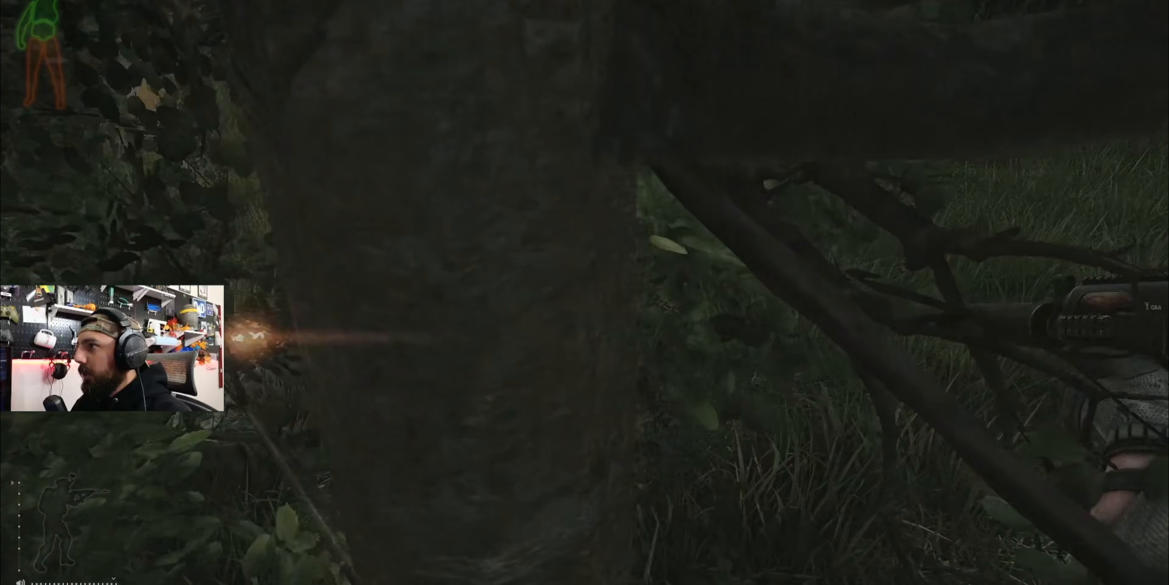